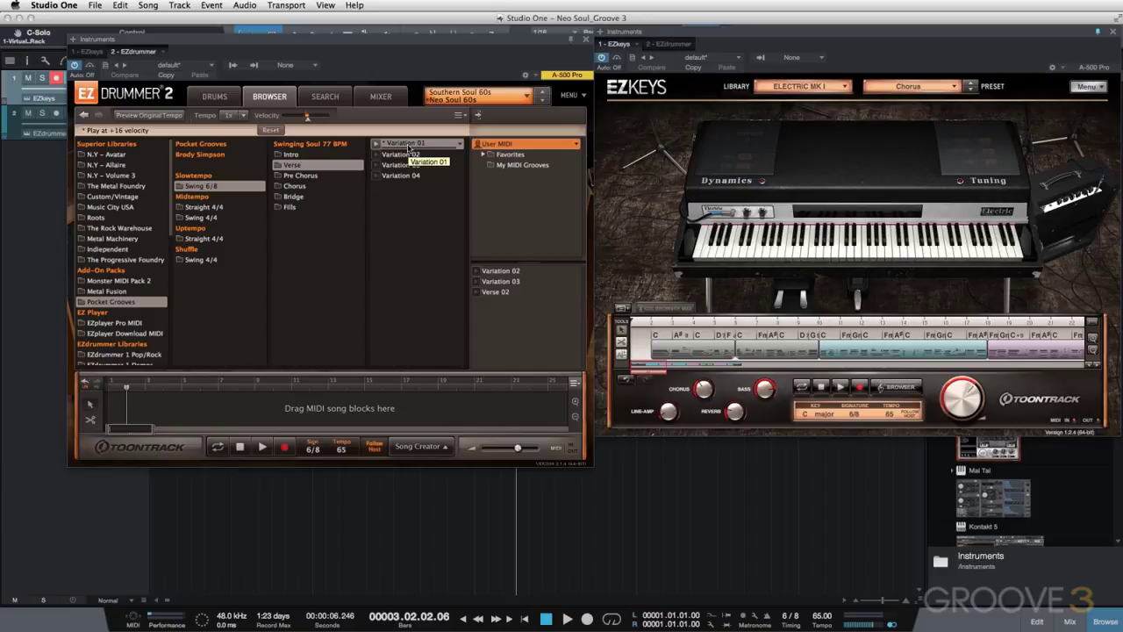
- Place the Verse Variation 01 groove on the EZdrummer song track, trimmed to run from bar 2 to bar 4, and audition it
click(295, 154)
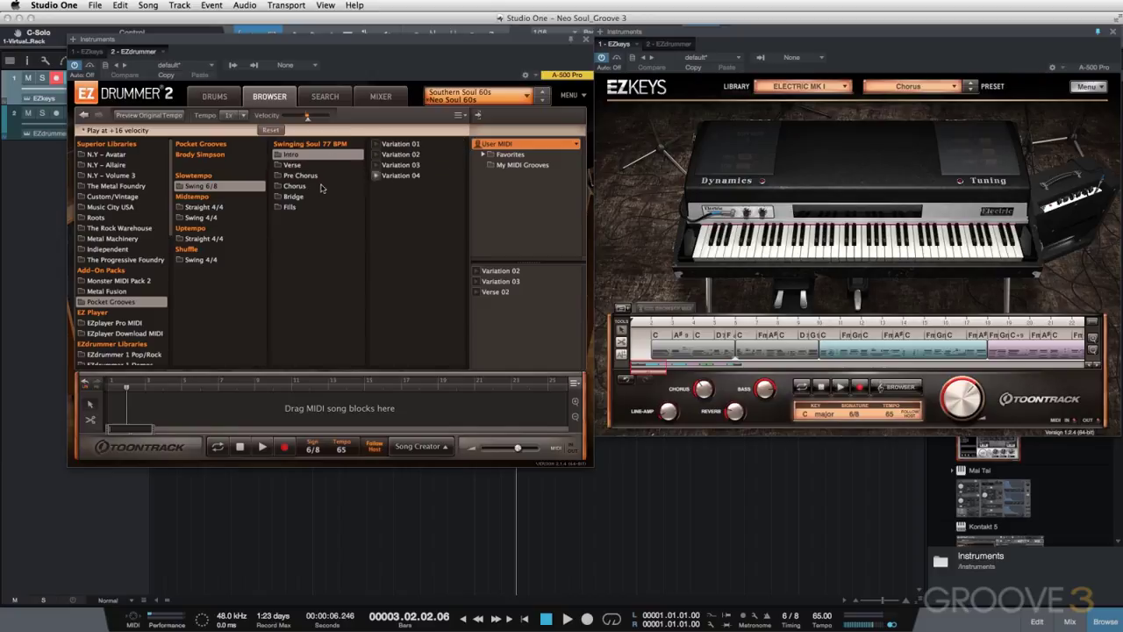
click(294, 165)
click(375, 144)
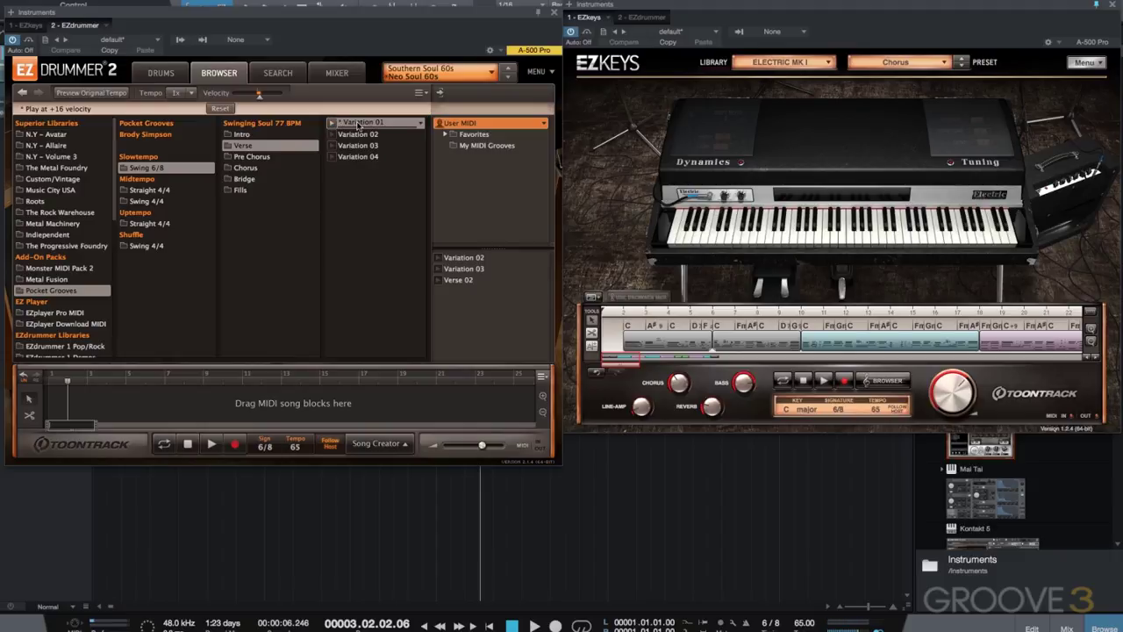
drag(356, 126, 70, 409)
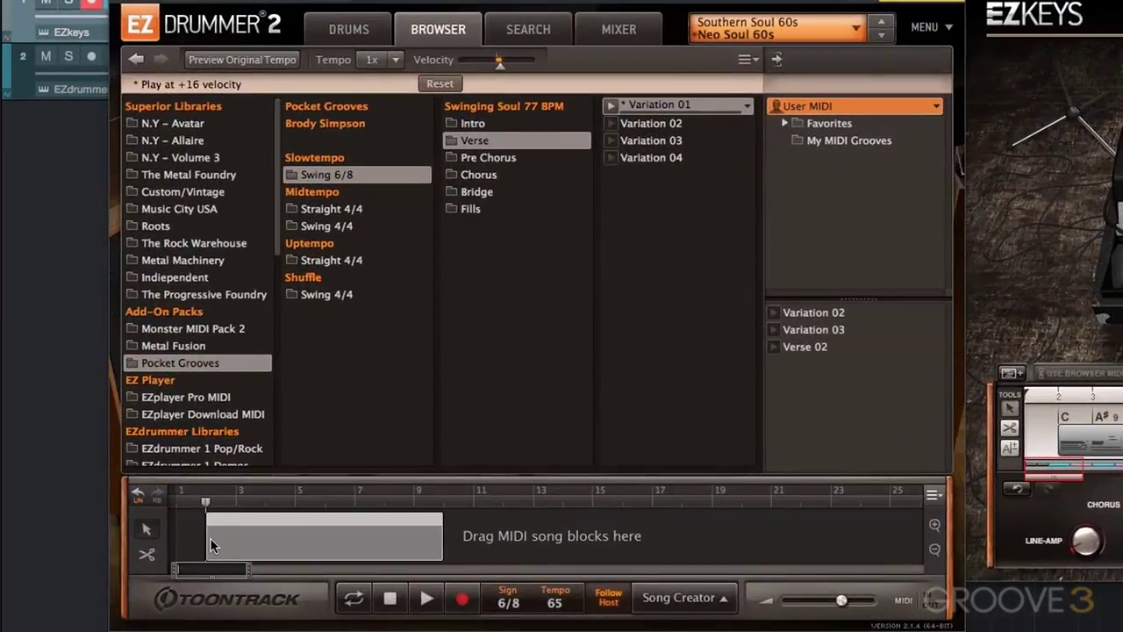
drag(211, 546, 211, 546)
drag(442, 537, 321, 537)
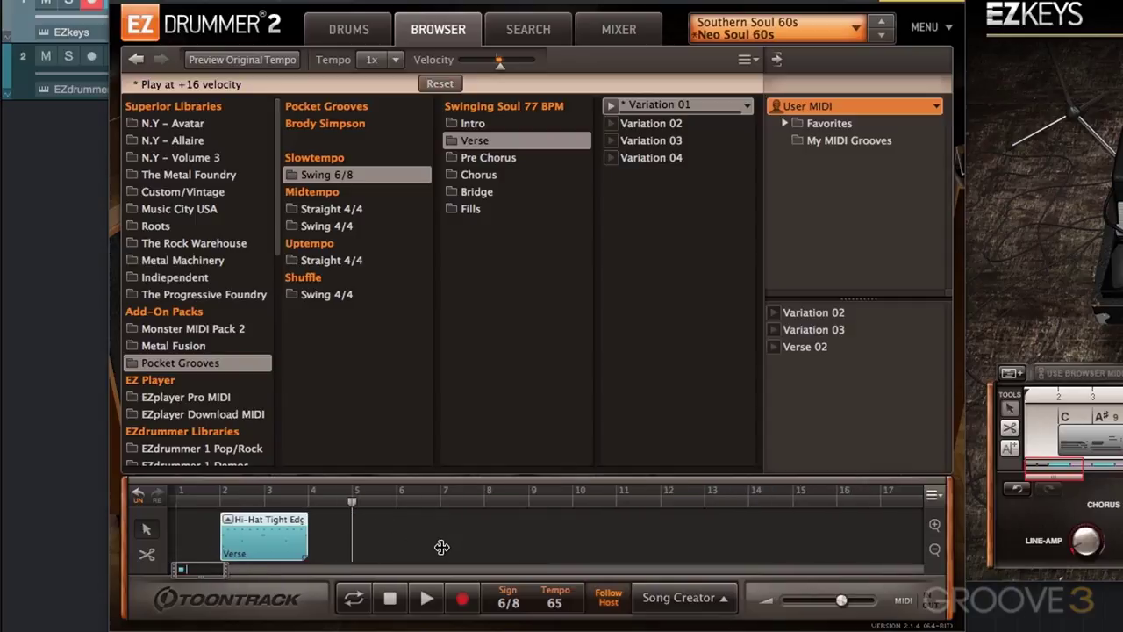
click(425, 601)
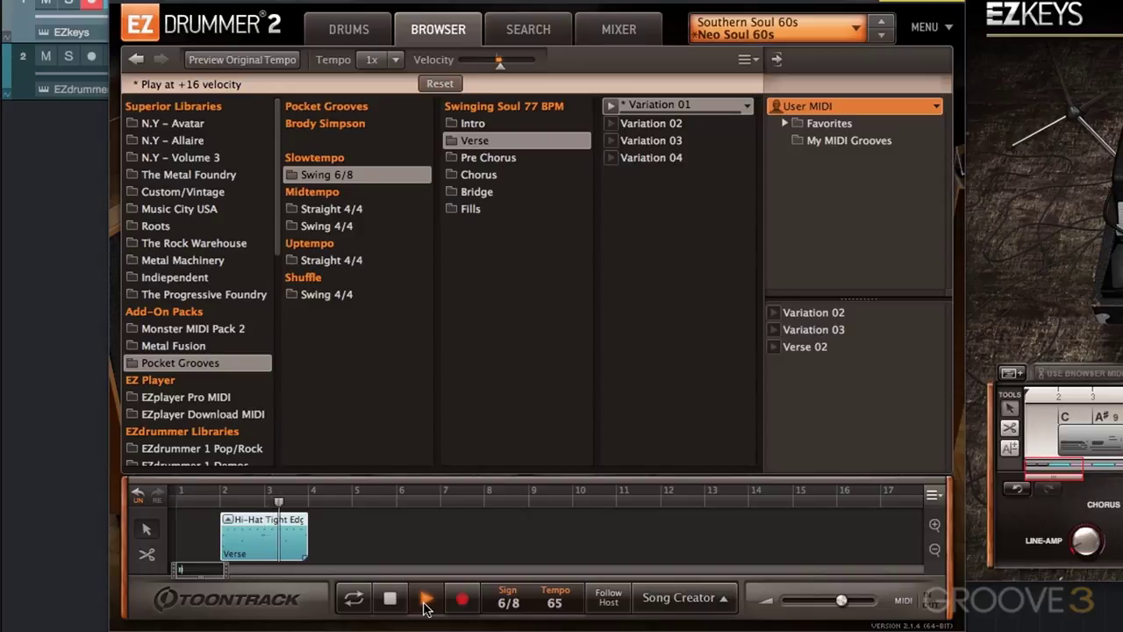
click(429, 603)
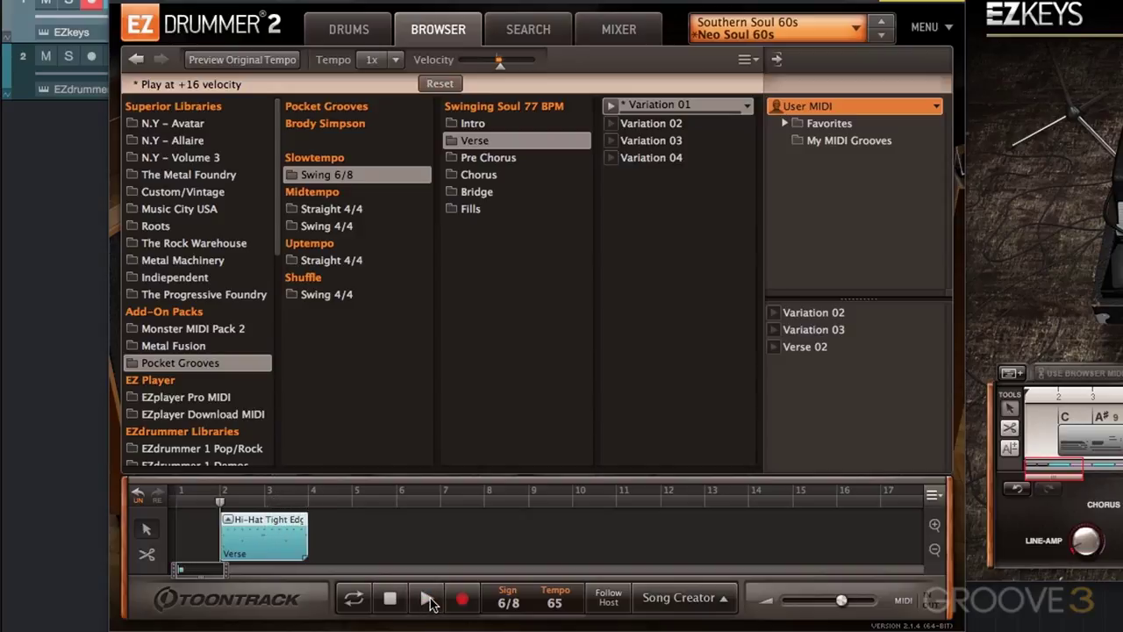
- Open the groove block in Edit Play Style, select the snare and audition the groove
double_click(261, 555)
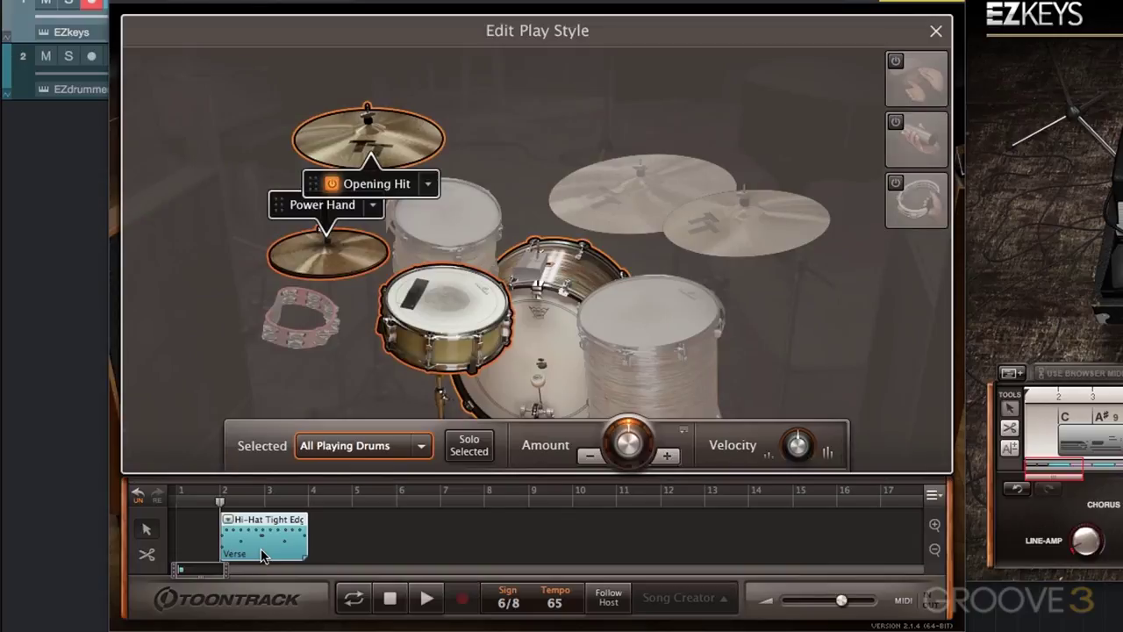
click(460, 296)
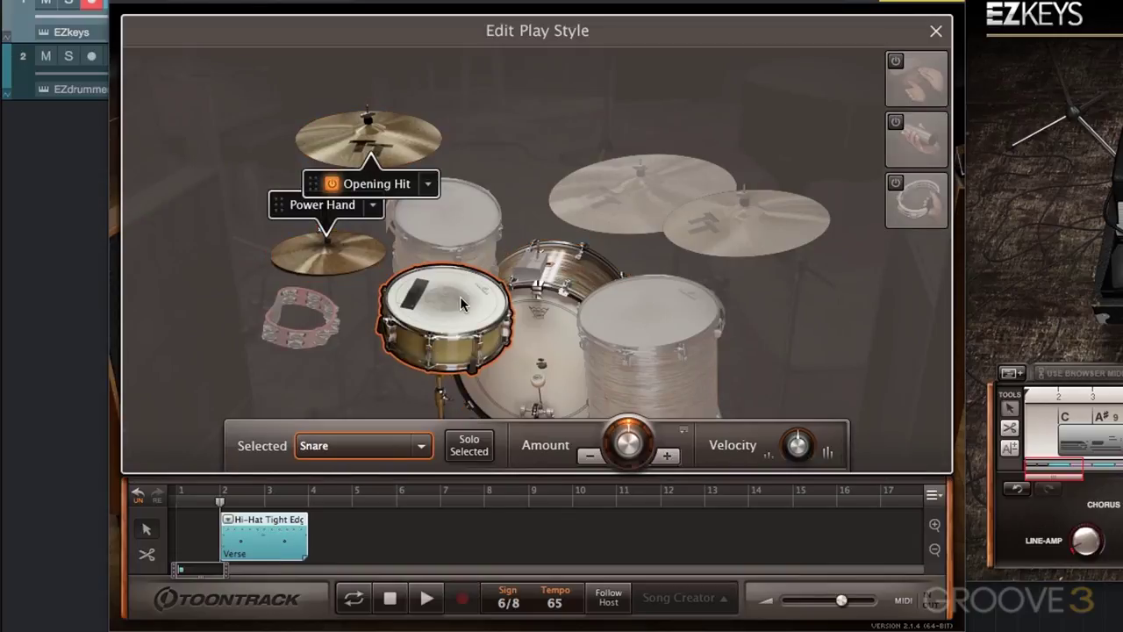
right_click(459, 296)
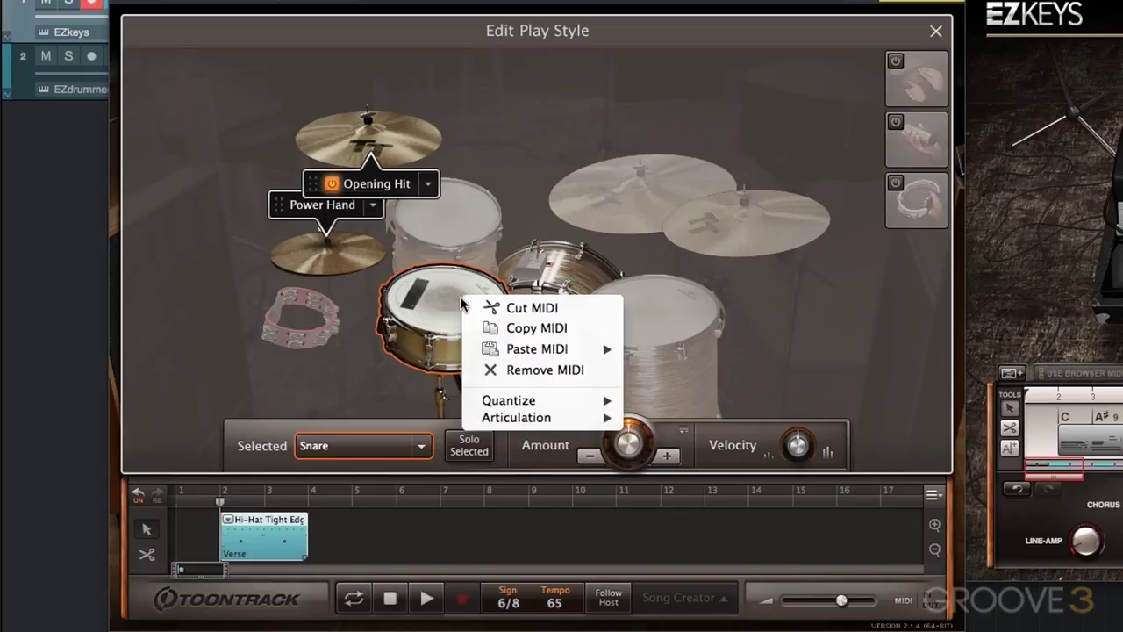
mouse_move(606, 418)
click(692, 460)
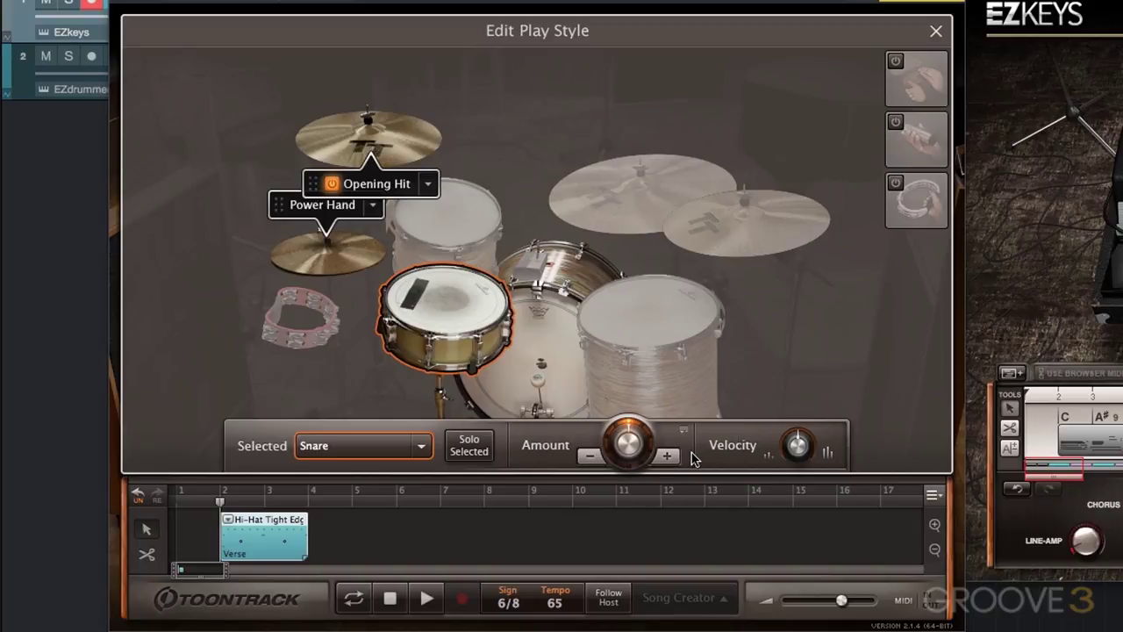
click(425, 602)
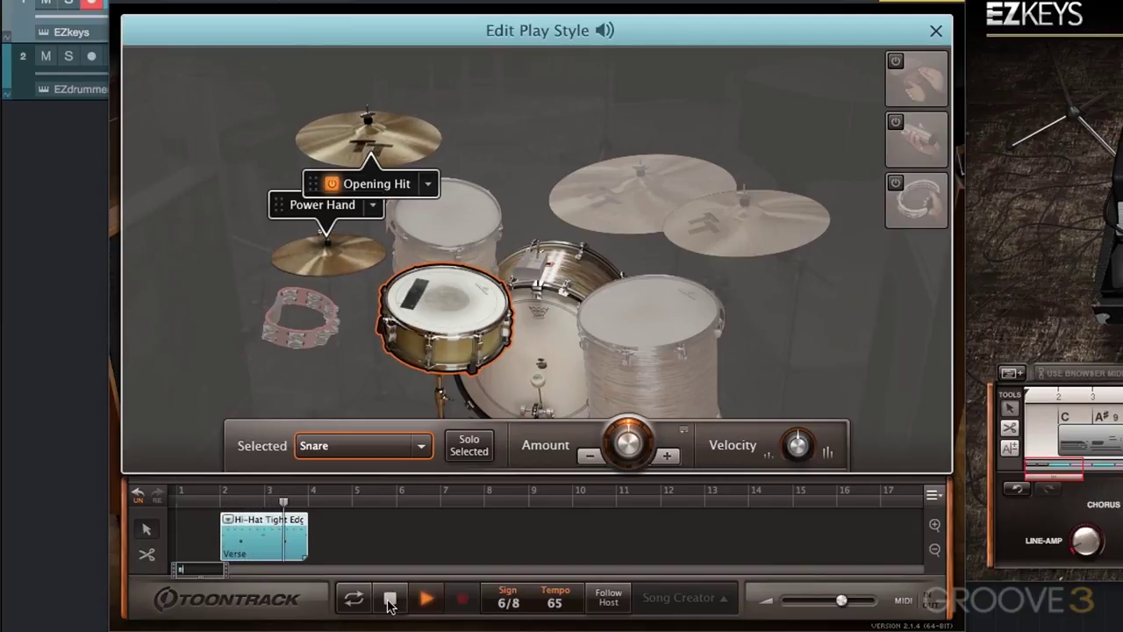
click(390, 601)
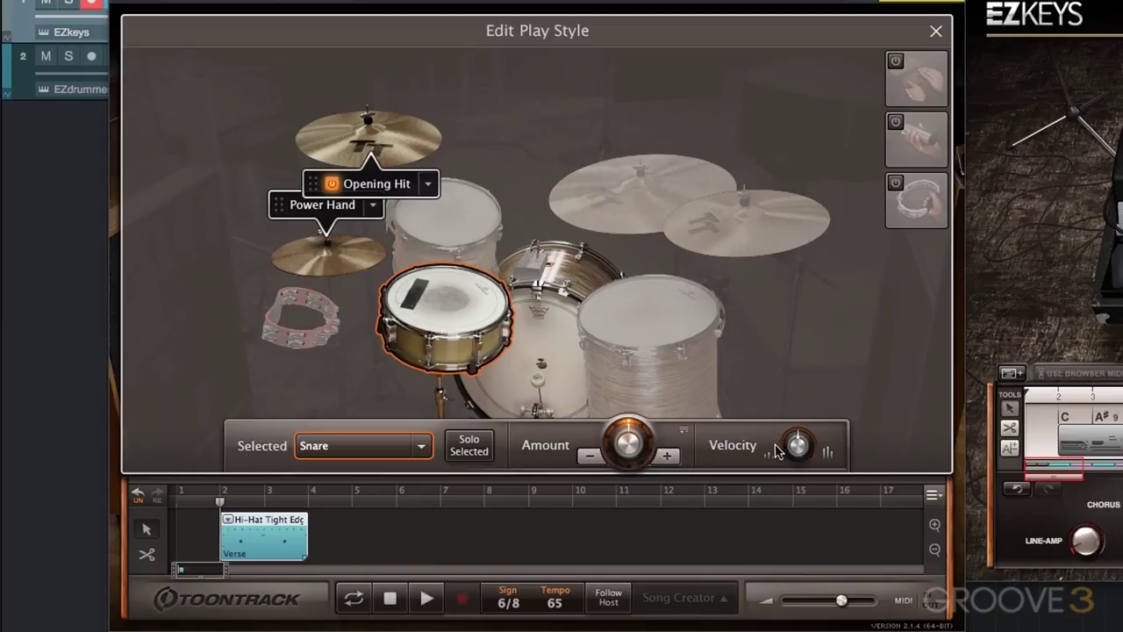
- Raise the snare's velocity to 13 and audition the groove
key(space)
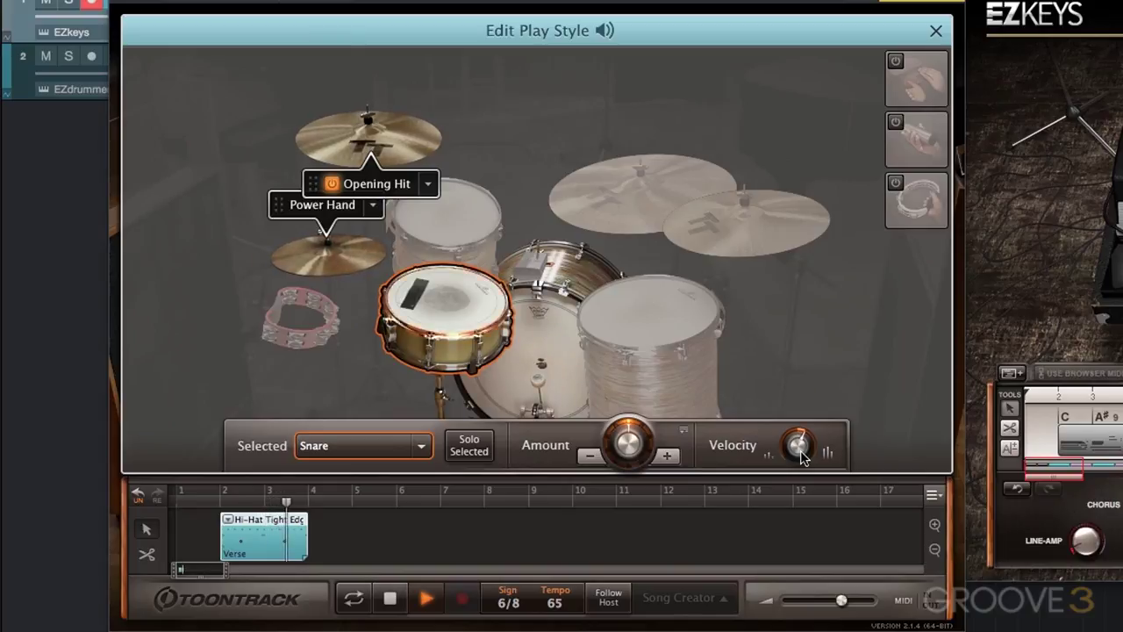
click(427, 597)
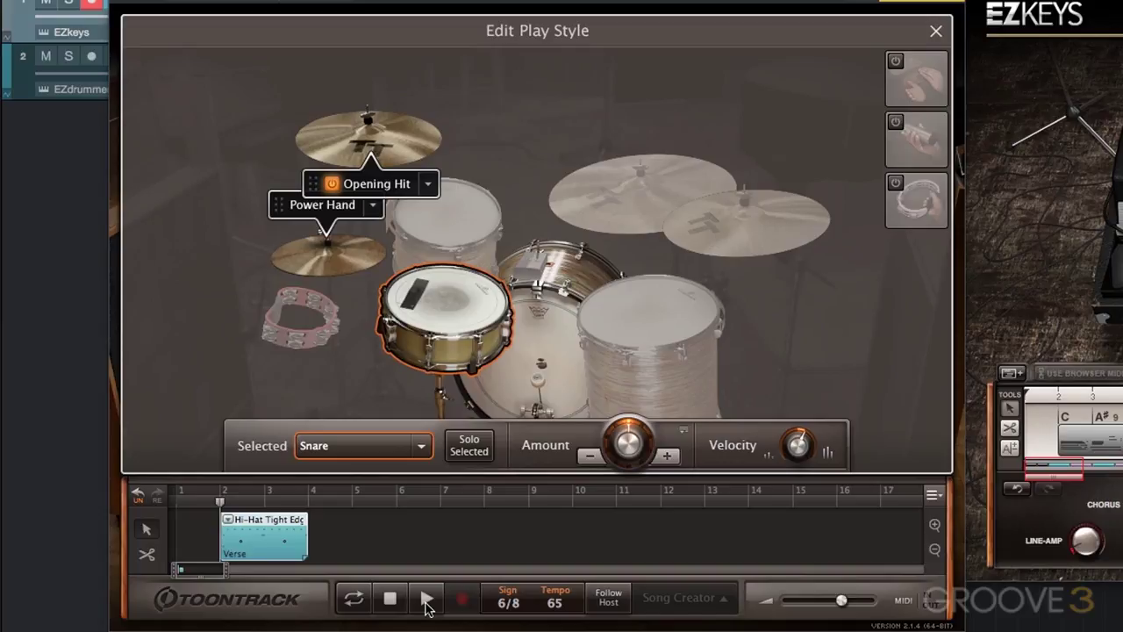
mouse_move(800, 448)
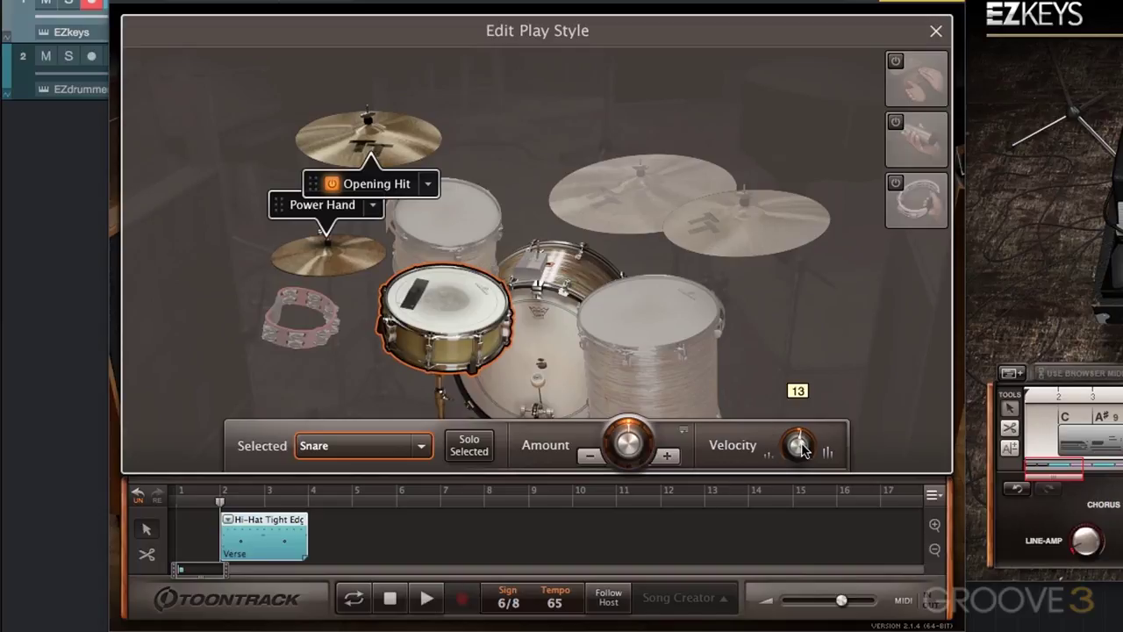
click(427, 604)
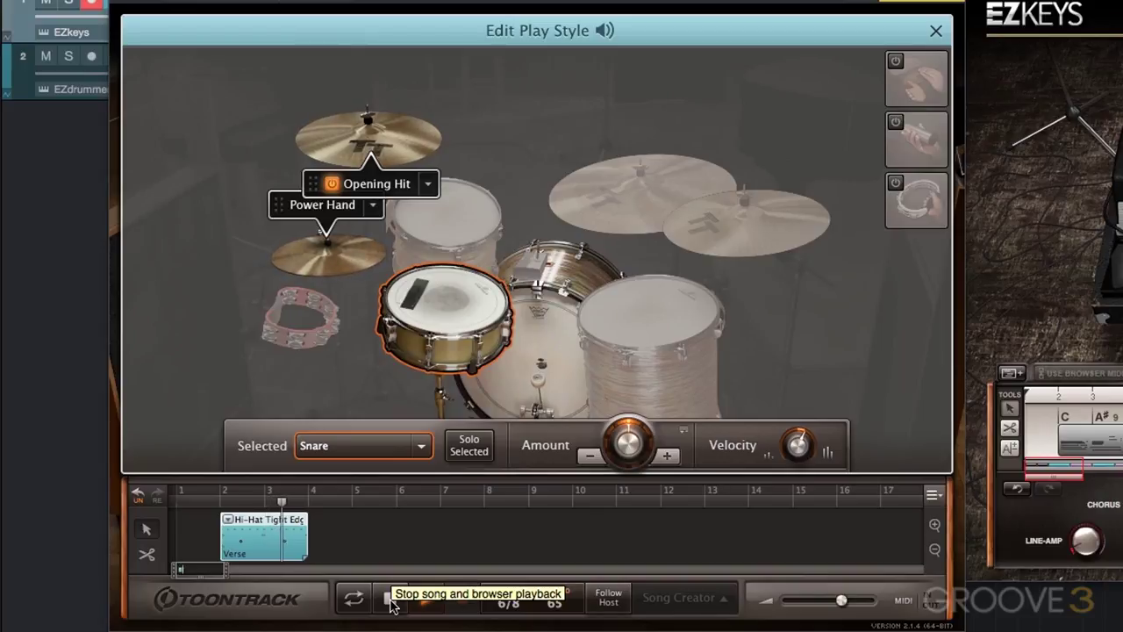
click(392, 602)
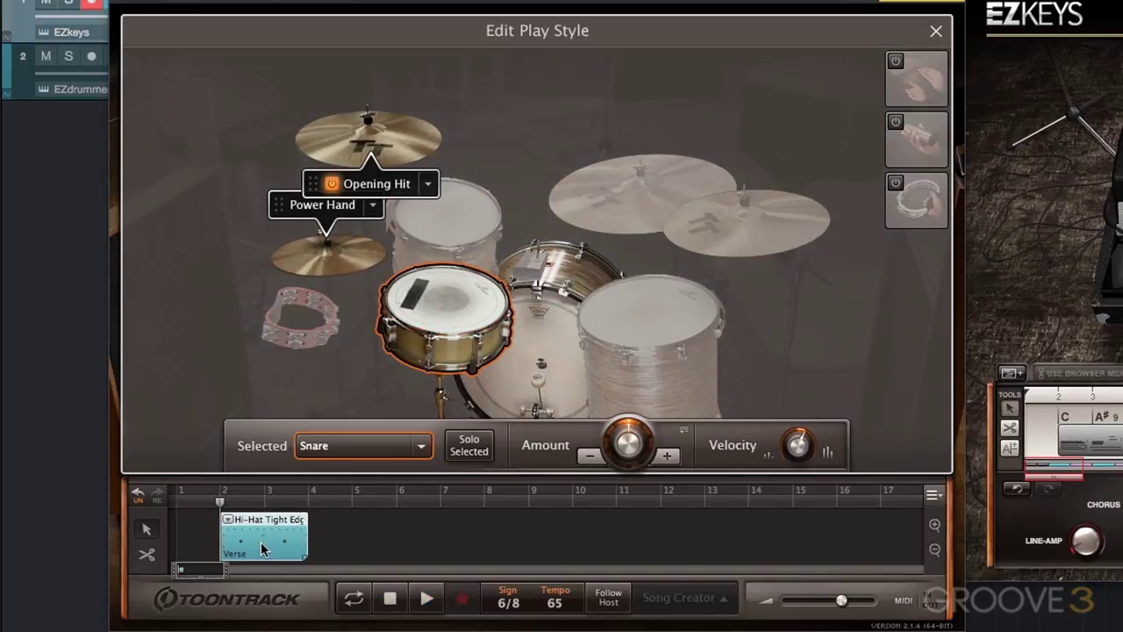
- Reduce the kick's amount by one step and audition the thinned-out pattern
click(553, 357)
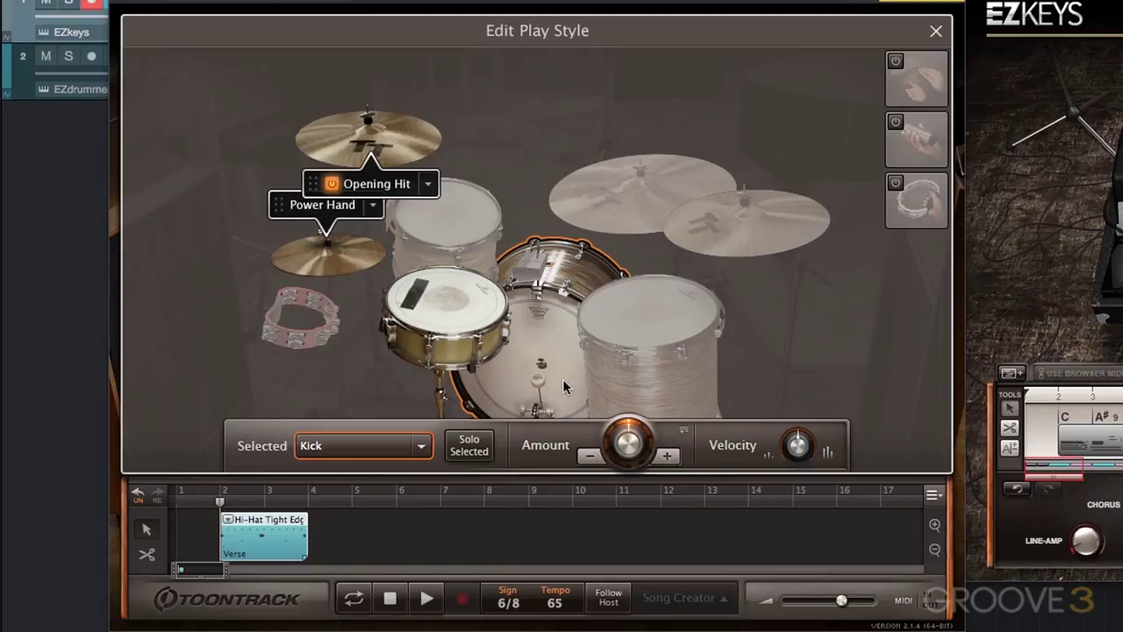
click(592, 462)
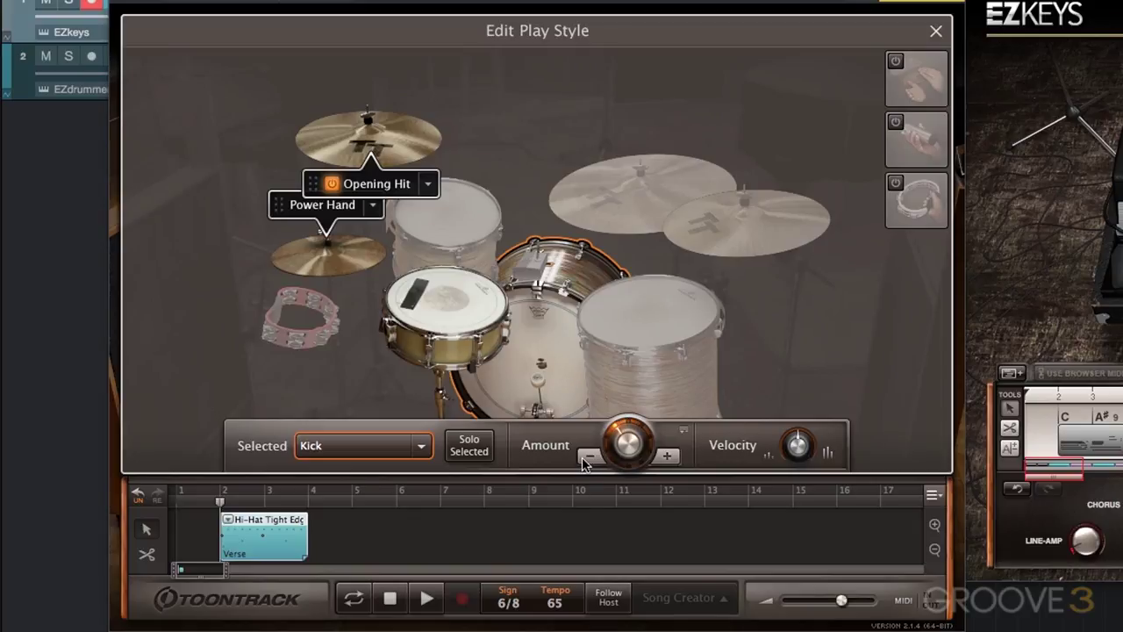
click(427, 598)
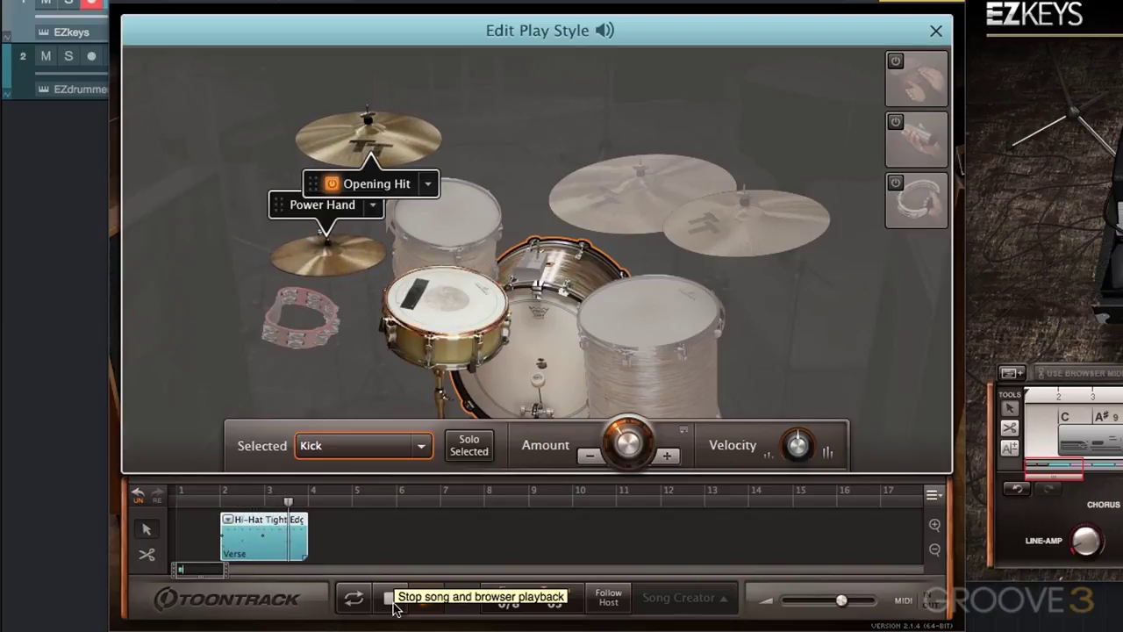
click(392, 604)
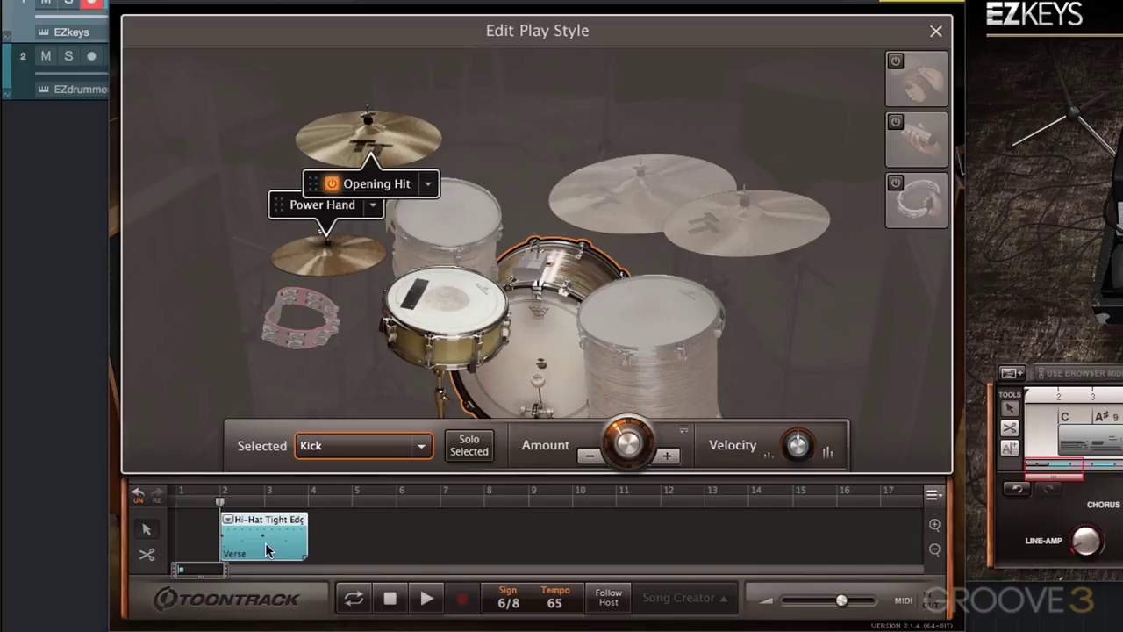
- Duplicate the edited groove block at bar 4 and play both blocks together with the EZkeys part, following the host
drag(268, 548, 513, 574)
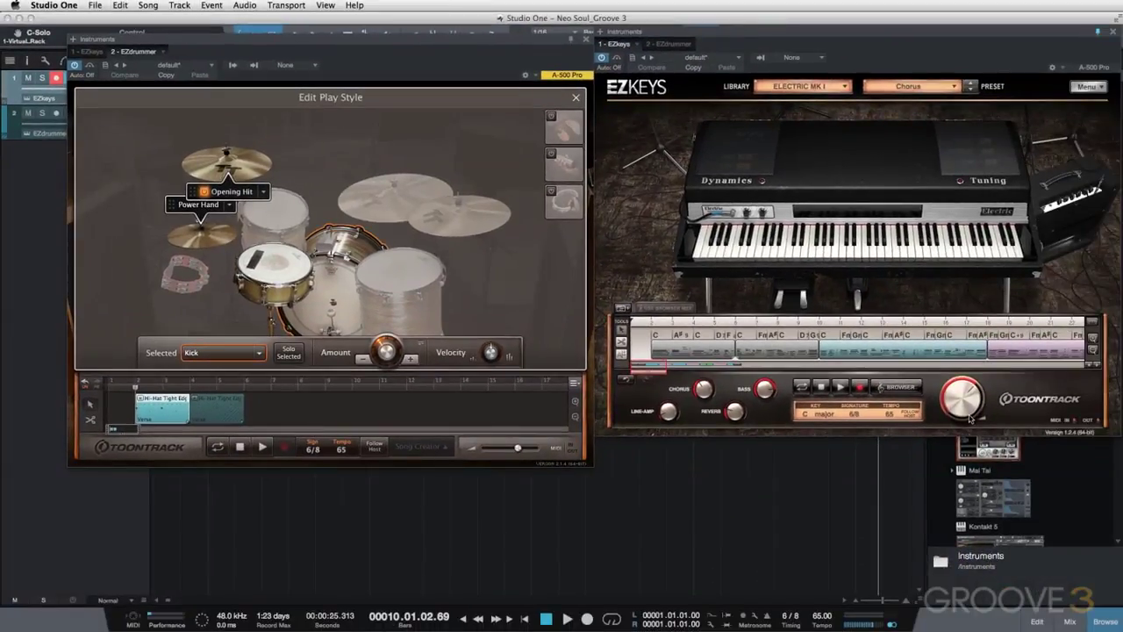
drag(432, 56, 443, 116)
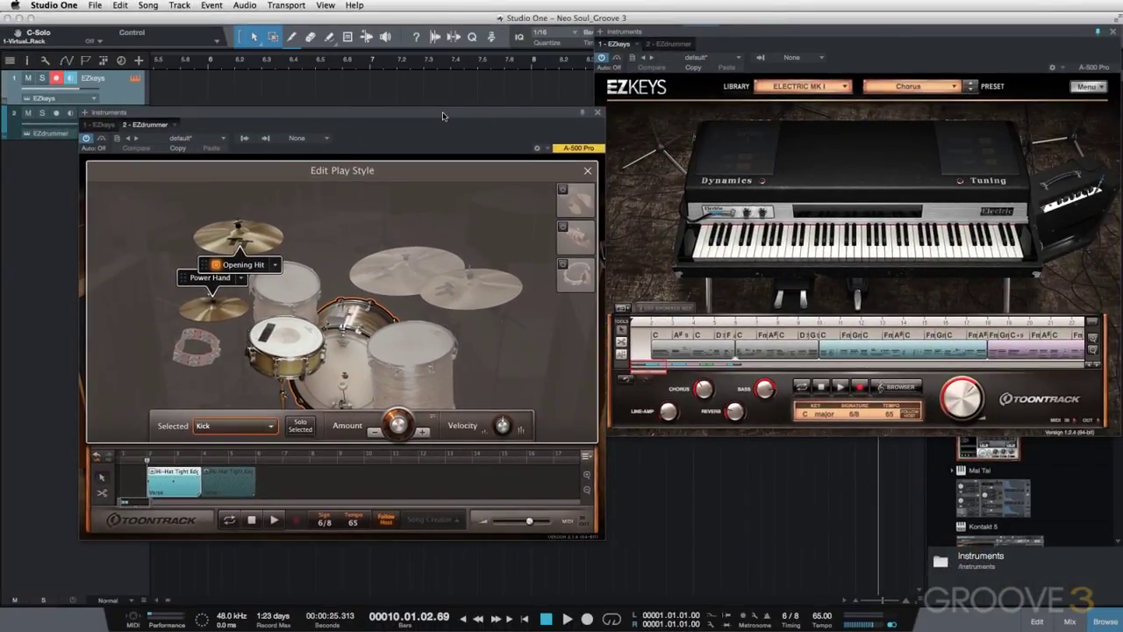
drag(735, 41, 748, 122)
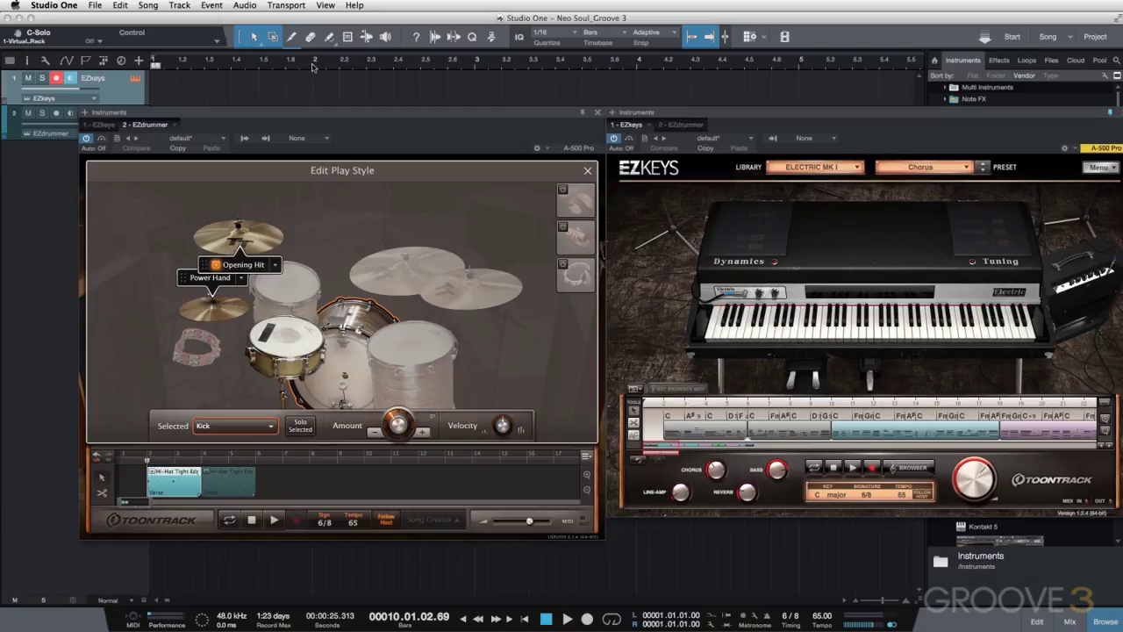
key(space)
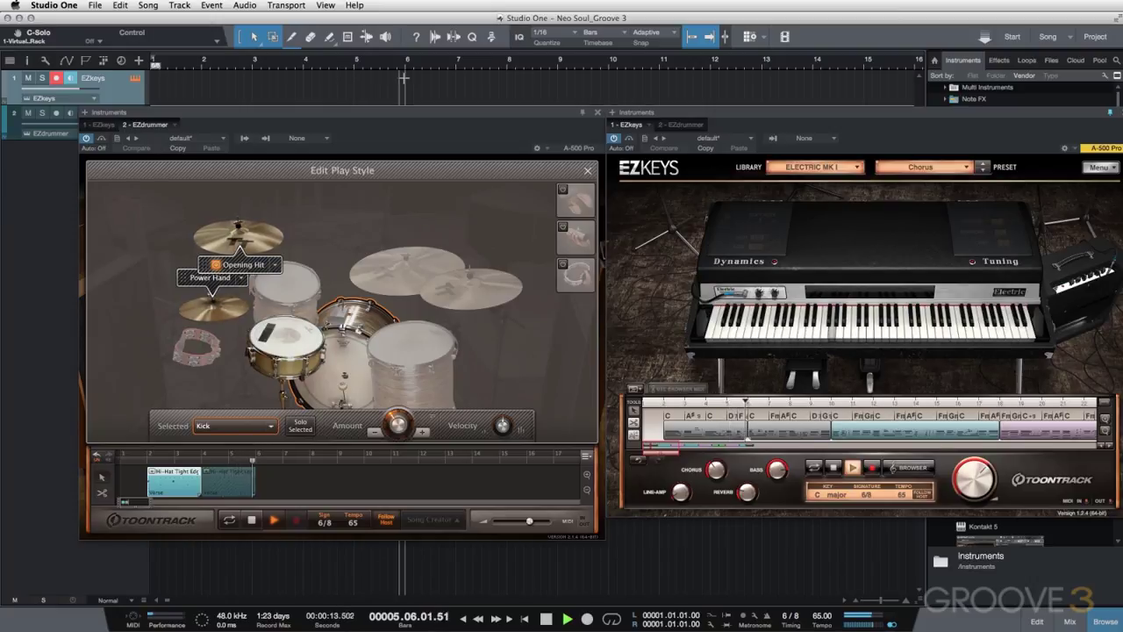
key(space)
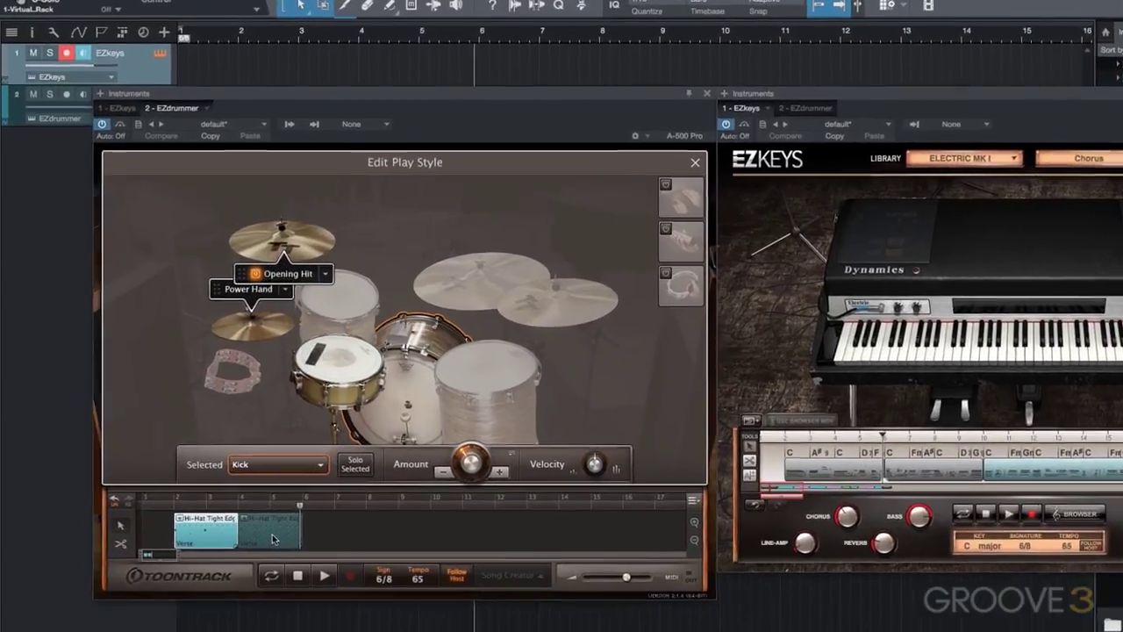
- Turn off the opening hit on the second groove block and audition the passage from bar 4 and from bar 2
click(230, 486)
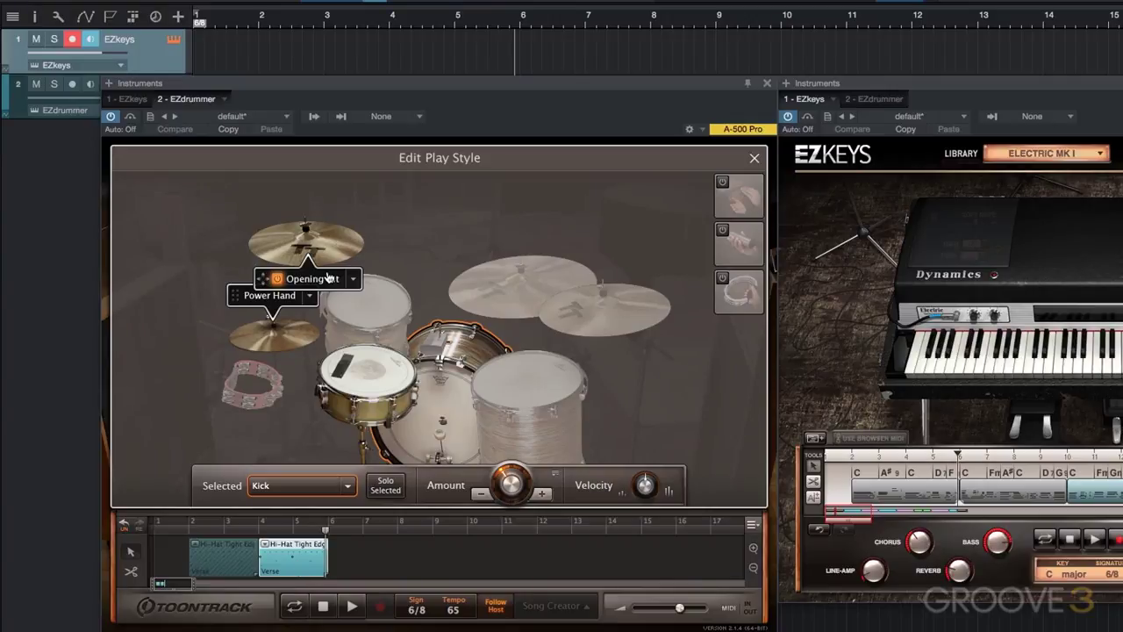
click(277, 278)
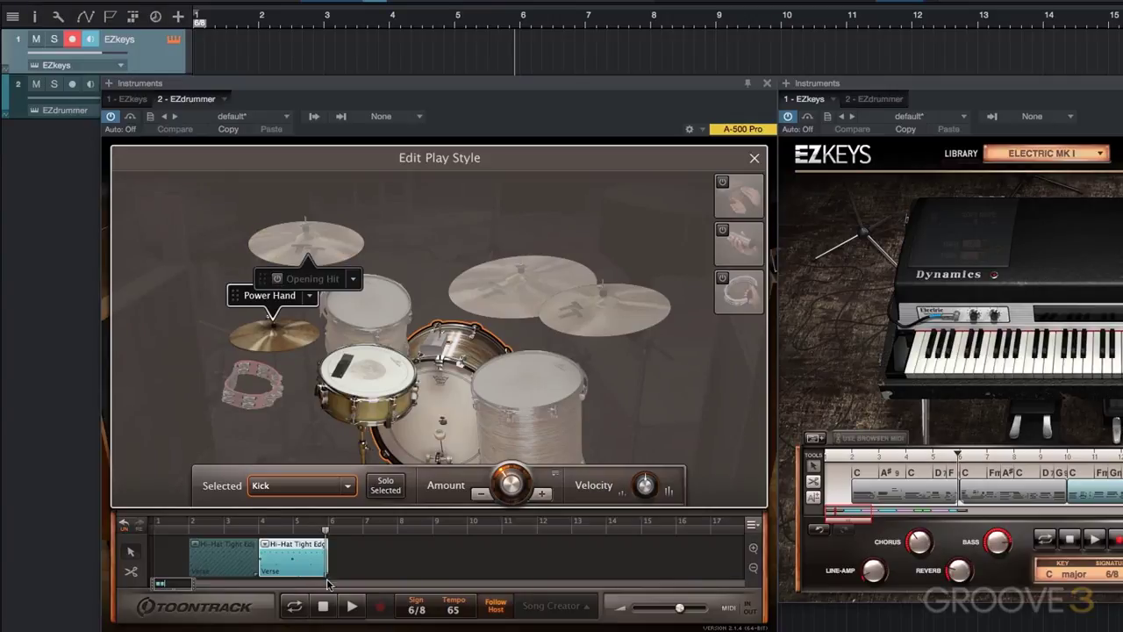
click(388, 24)
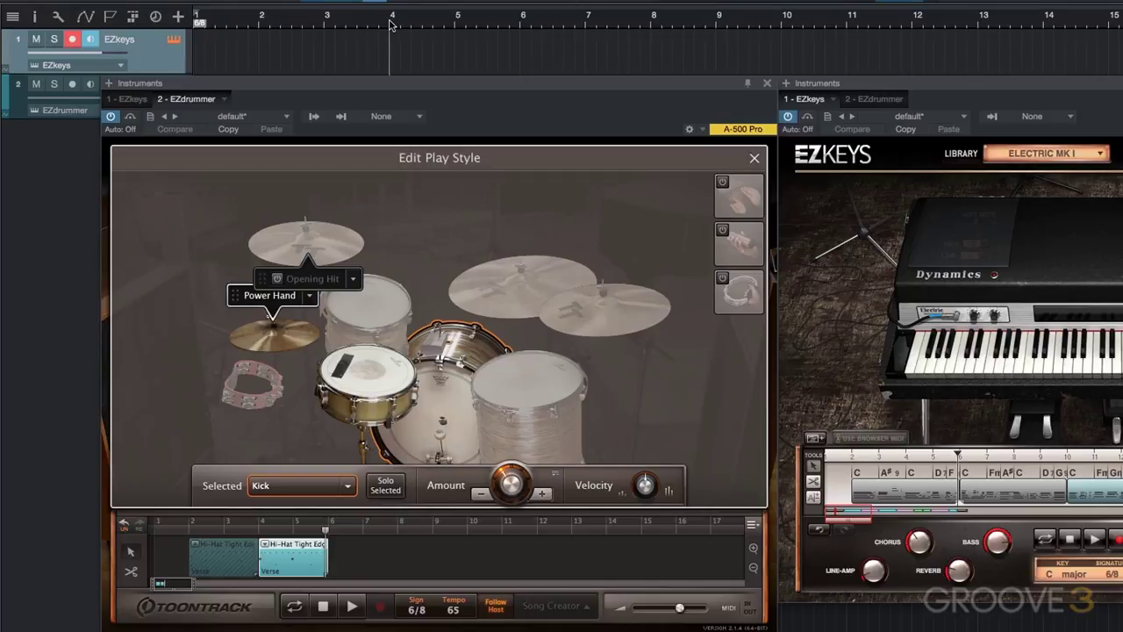
key(space)
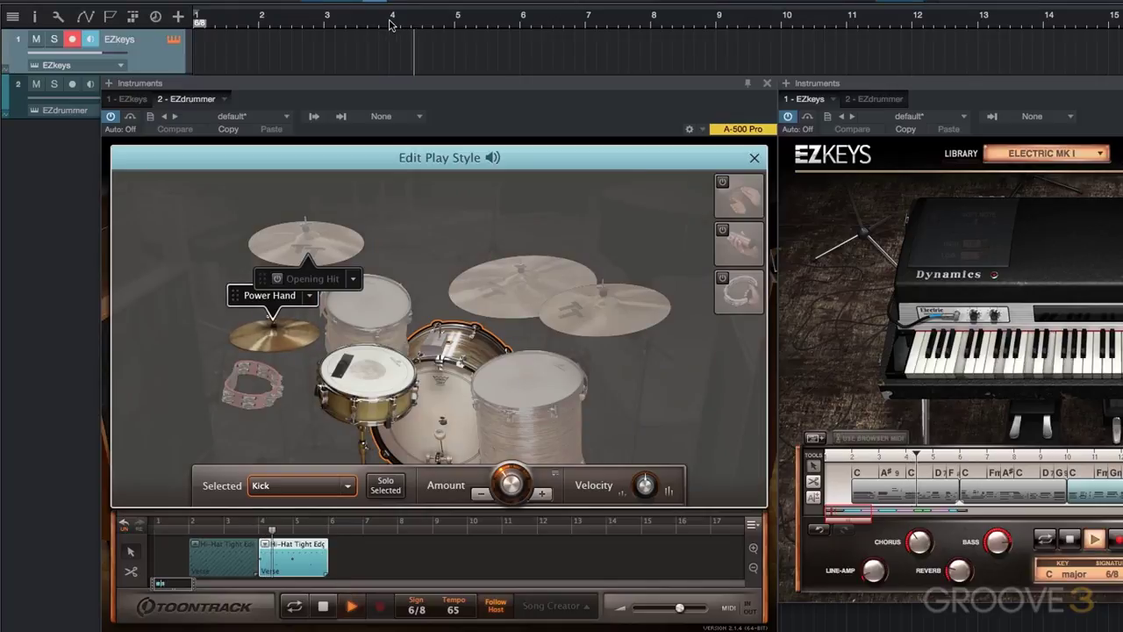
key(space)
click(260, 25)
key(space)
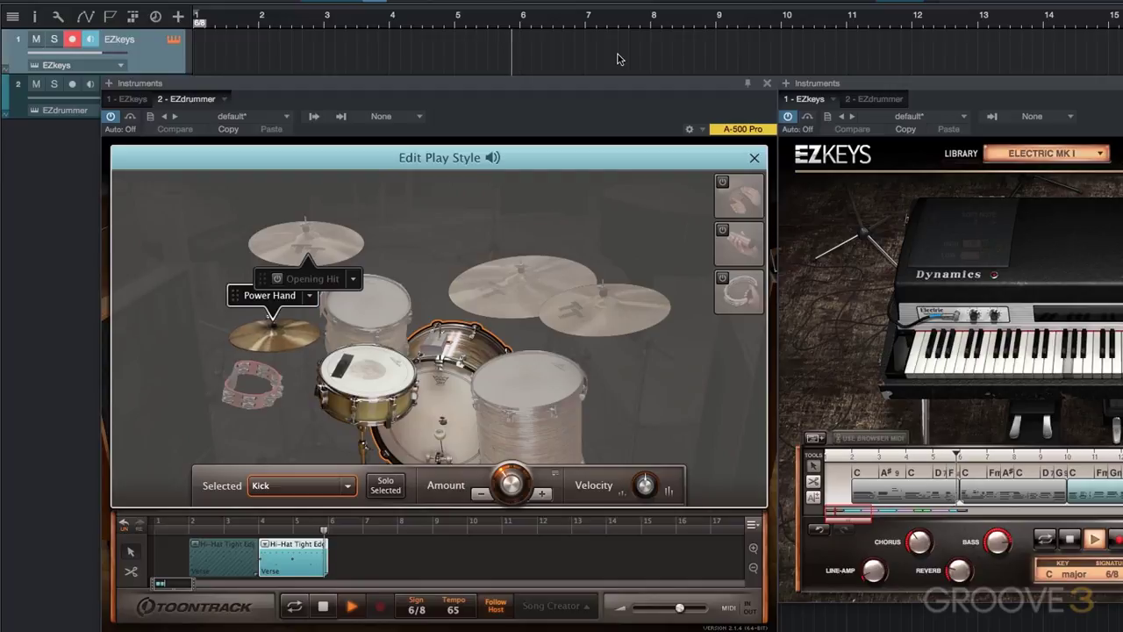
key(space)
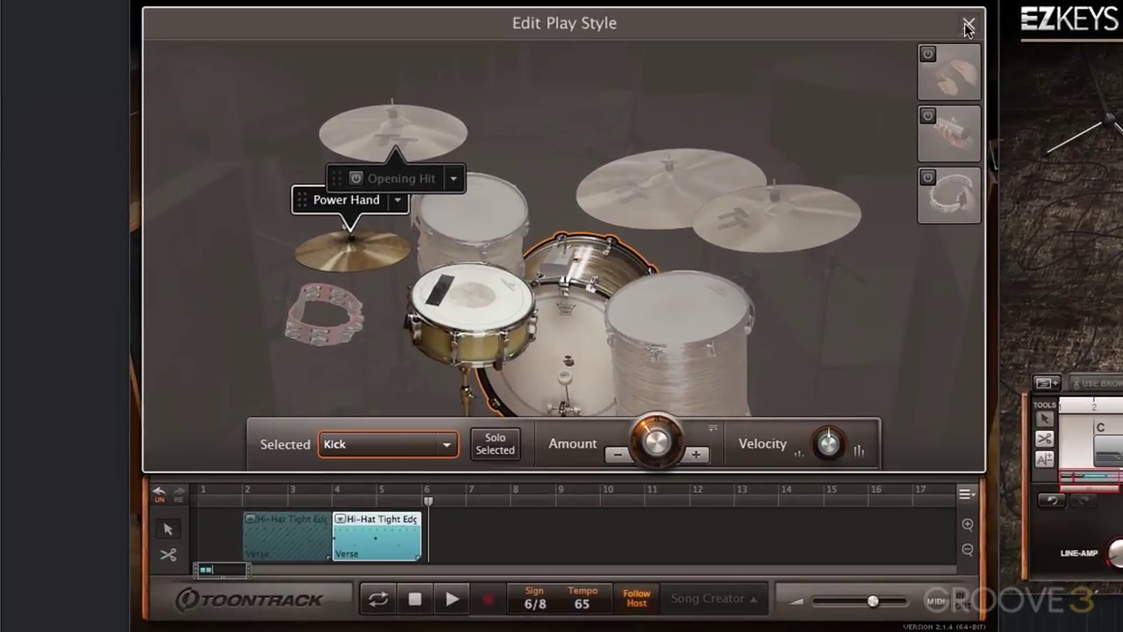
- Close Edit Play Style and add Variation 01 at bar 6, trimmed to end at bar 10, playing it back with the song
click(306, 544)
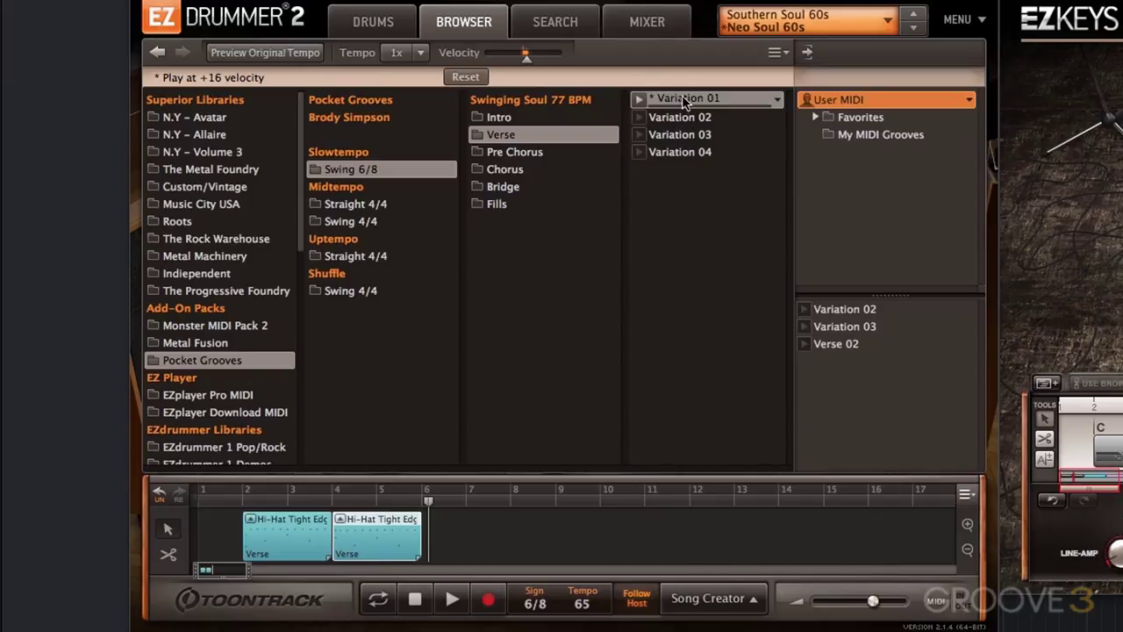
drag(682, 101, 558, 528)
drag(470, 544, 439, 540)
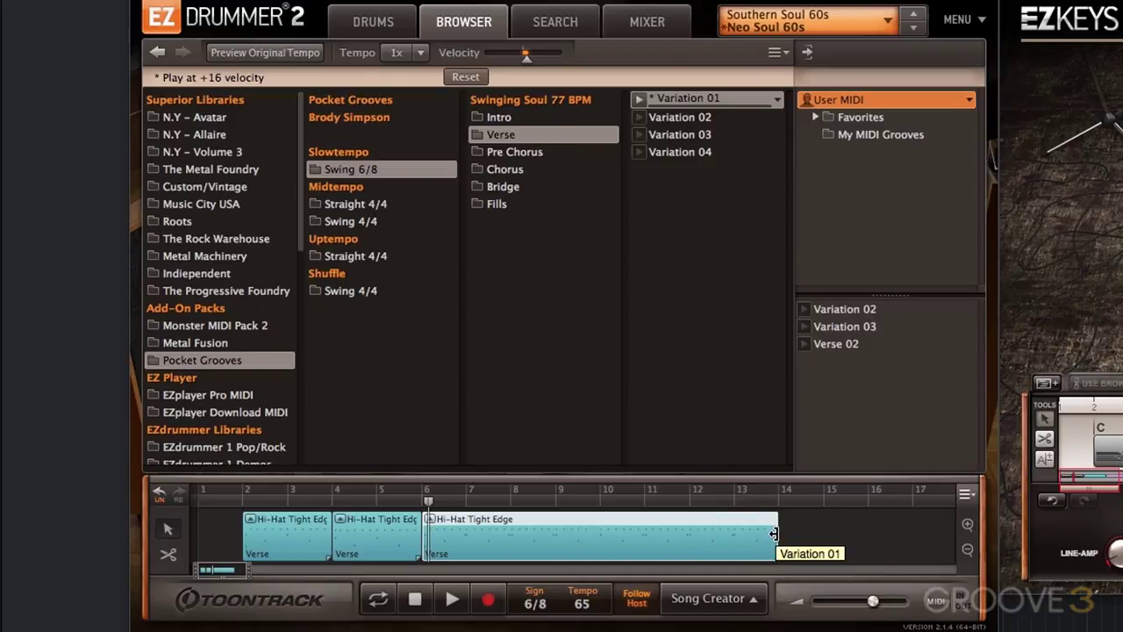
drag(773, 534, 599, 533)
key(space)
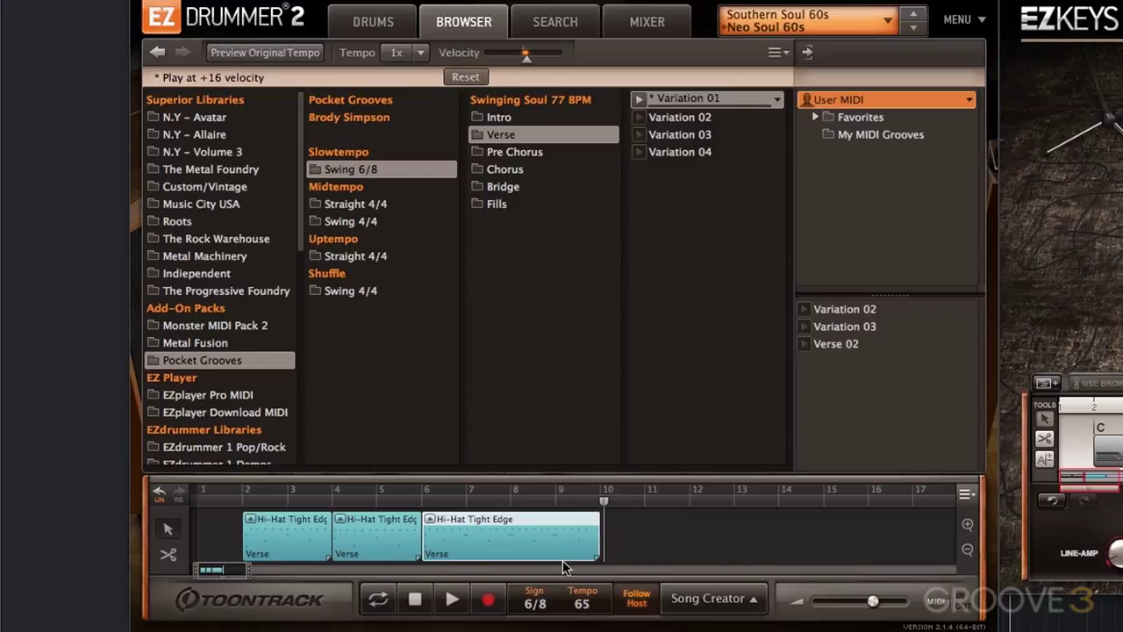
- Set the snare articulation to Sidestick for the groove block at bar 6 and close Edit Play Style
double_click(491, 556)
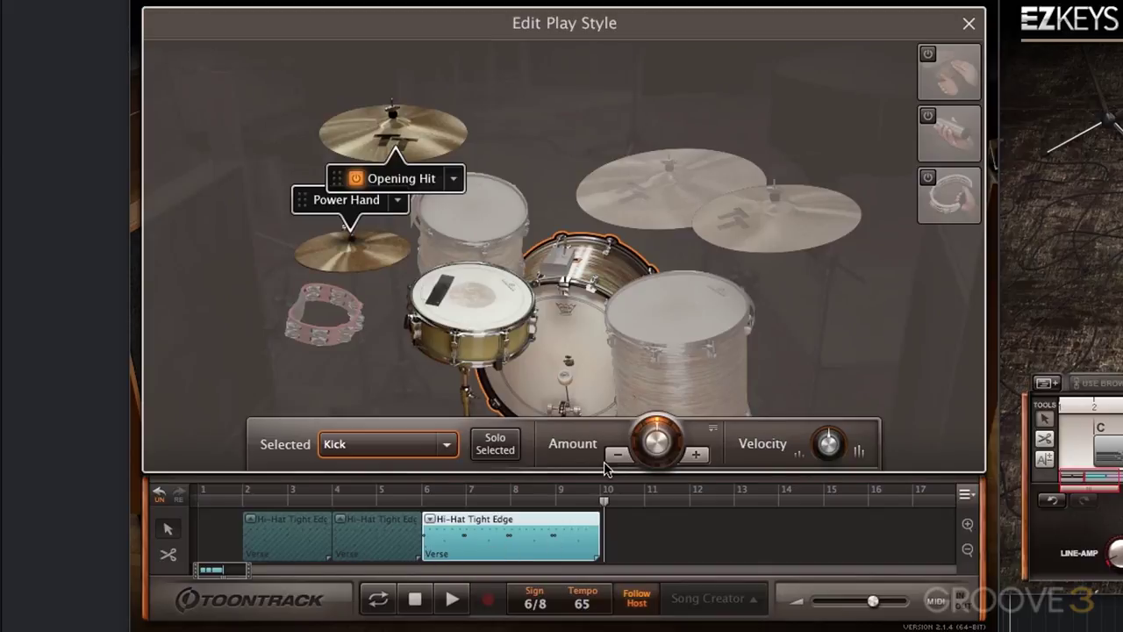
right_click(471, 298)
mouse_move(561, 418)
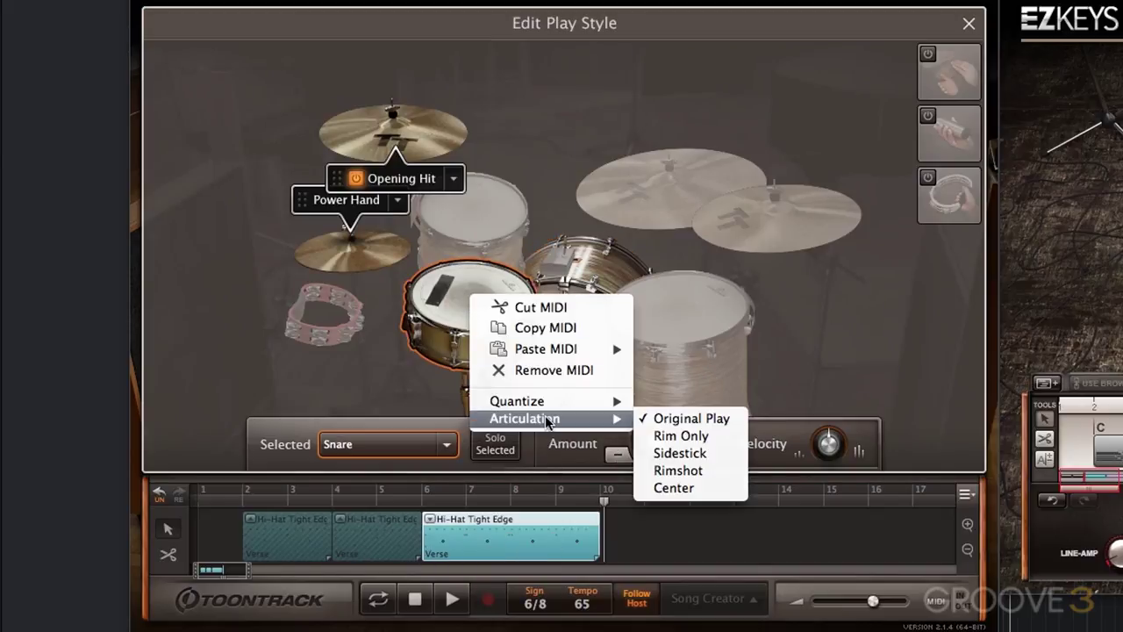
click(682, 453)
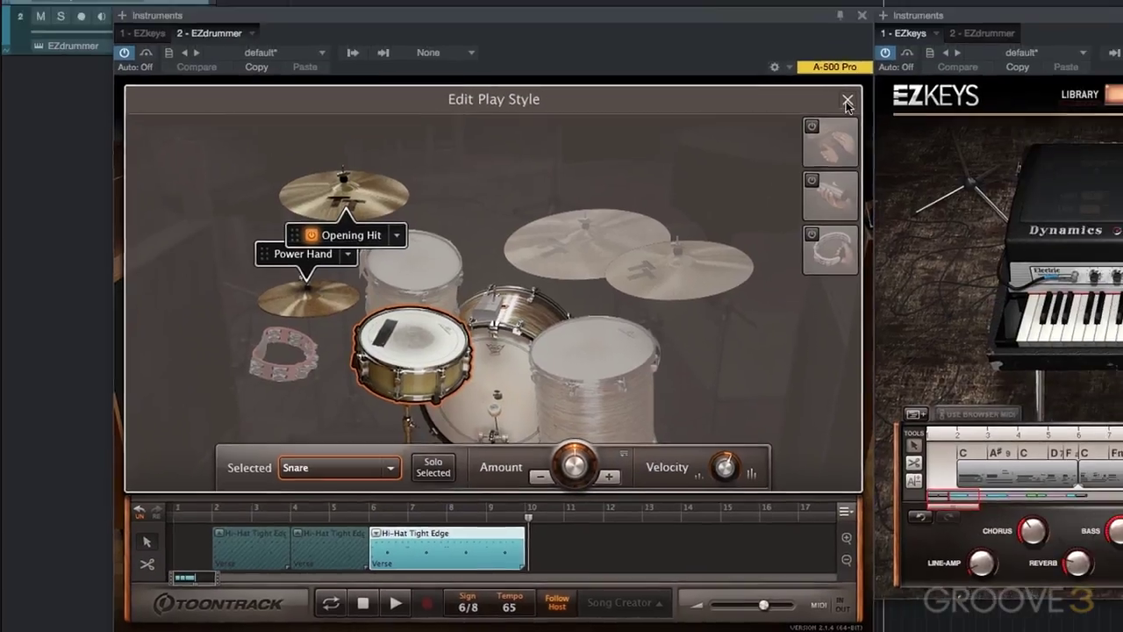
click(848, 103)
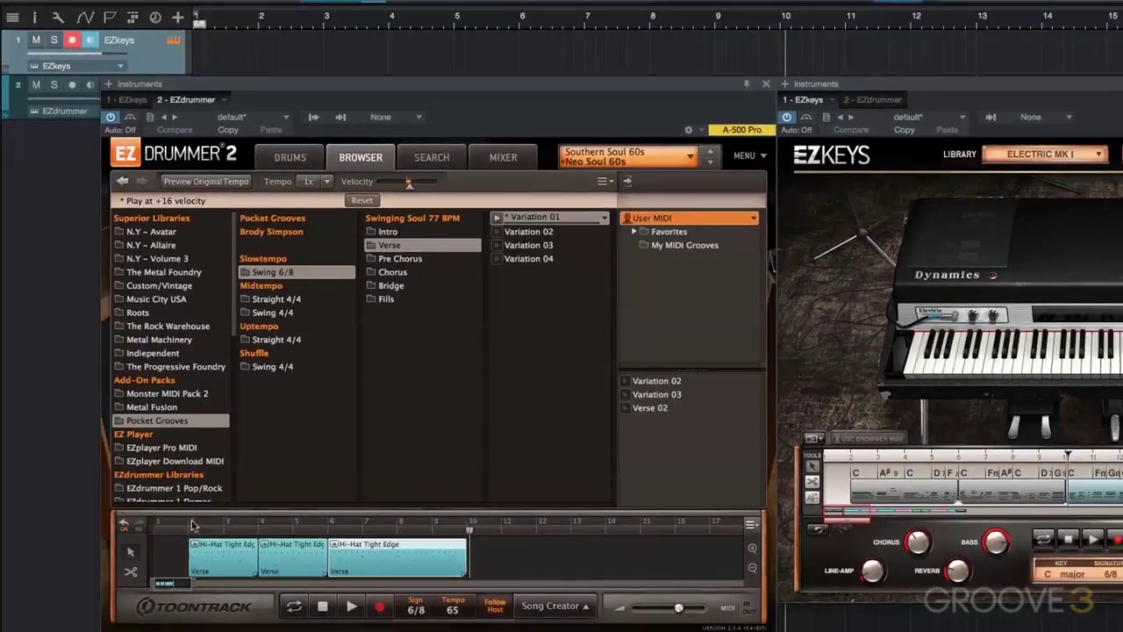
- Play the song from bar 2 and turn off the opening hit on the block at bar 6, closing its play style editor
click(188, 532)
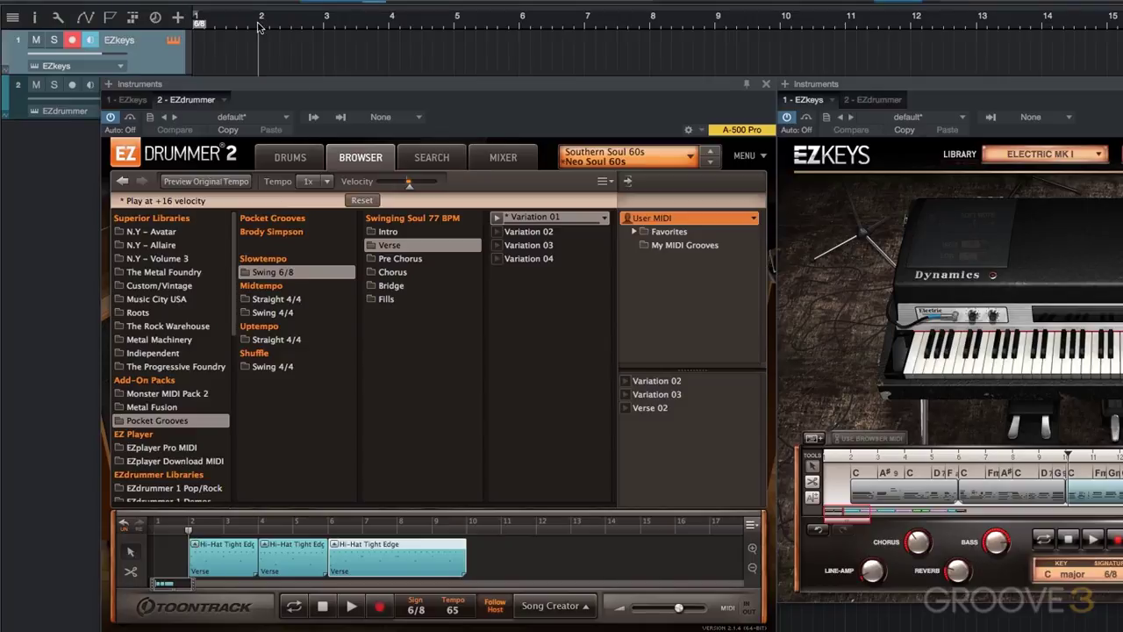
key(space)
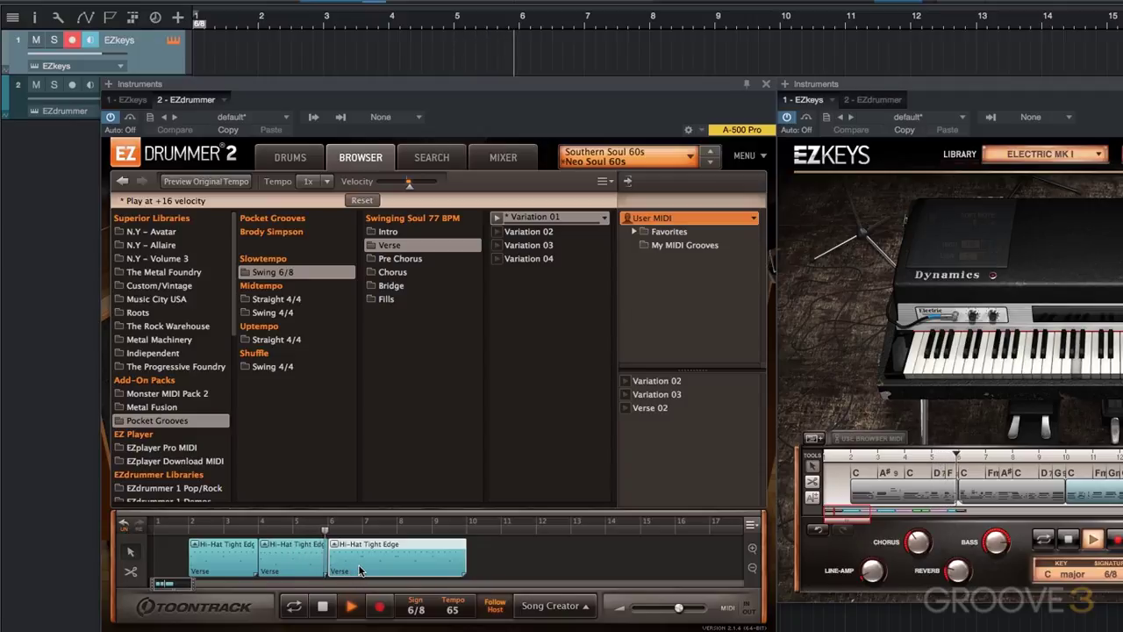
double_click(360, 569)
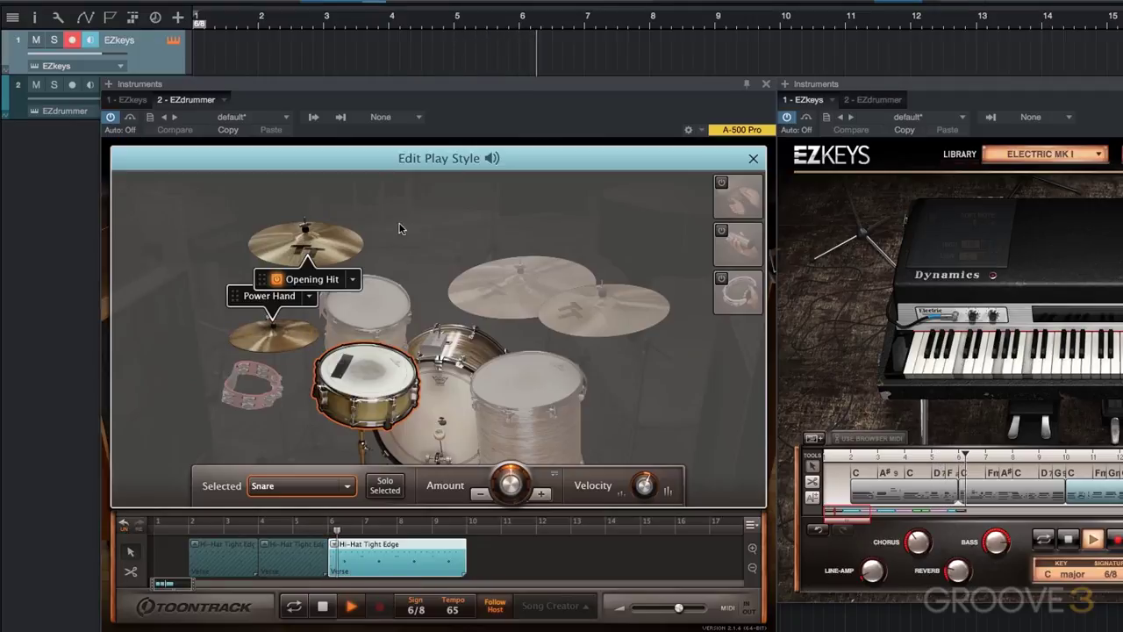
click(277, 280)
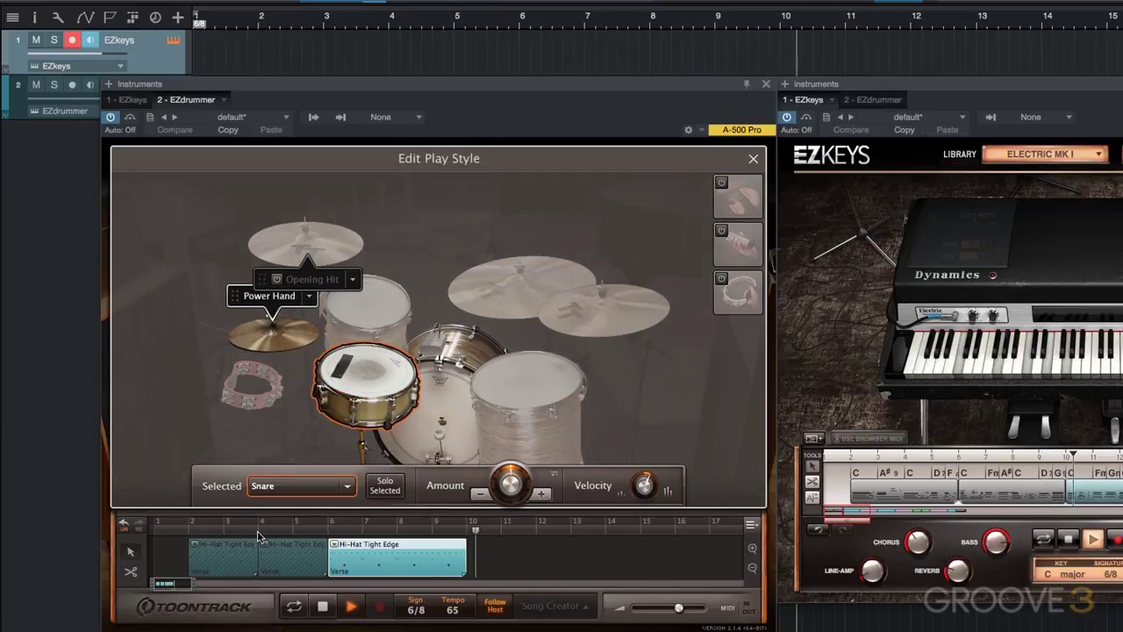
click(753, 158)
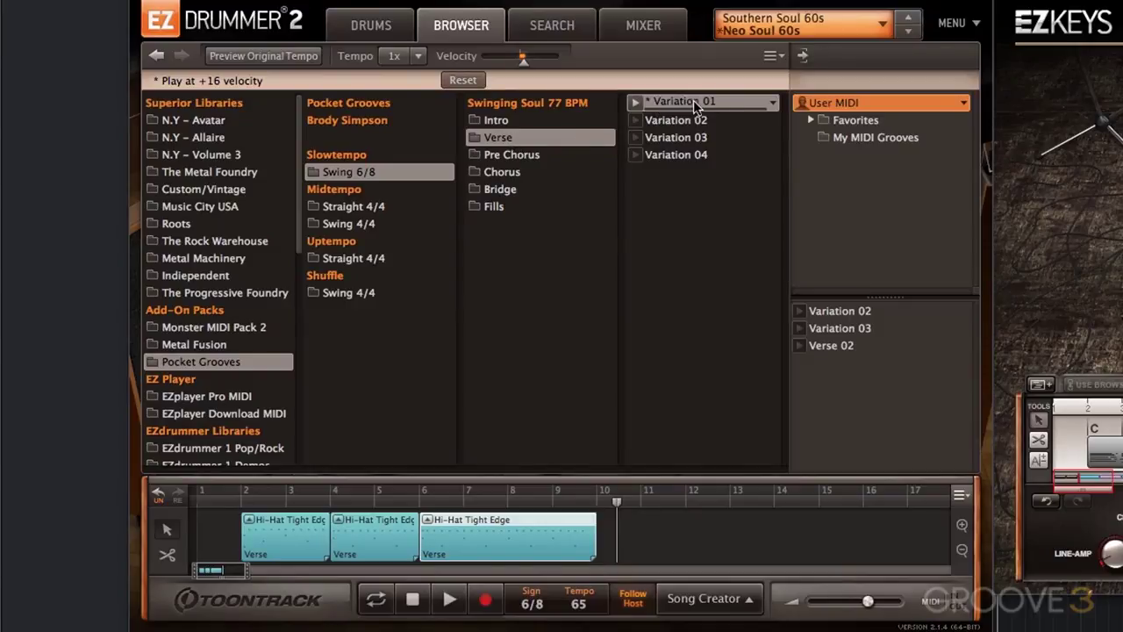
- Add Variation 01 to the song at bar 10 and shorten it to end at bar 12
drag(671, 104, 638, 548)
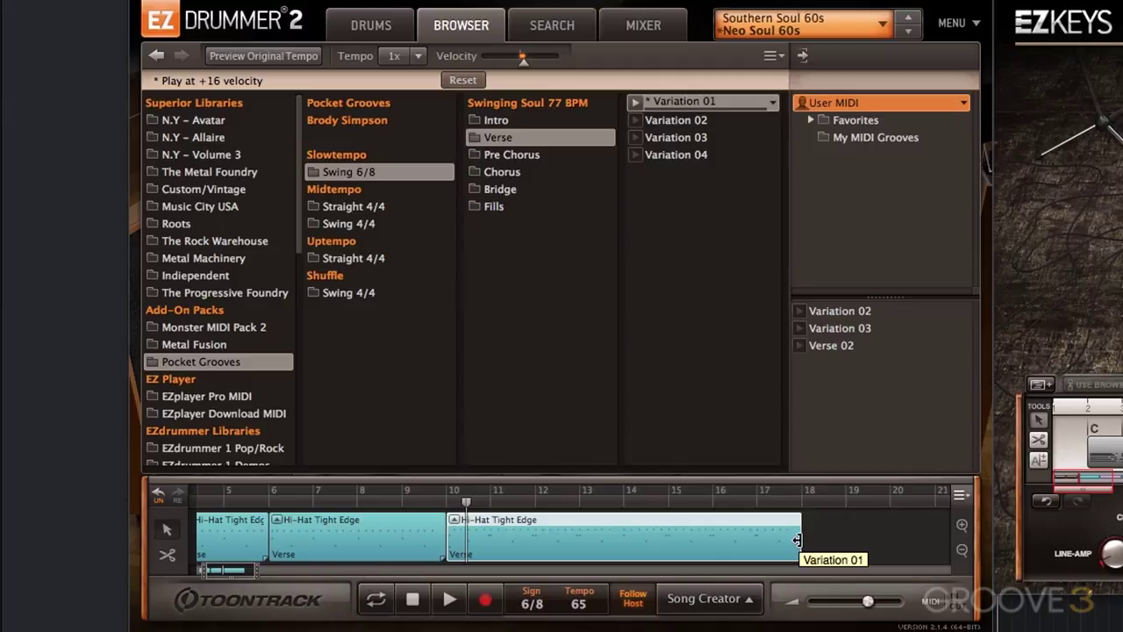
drag(798, 539, 533, 537)
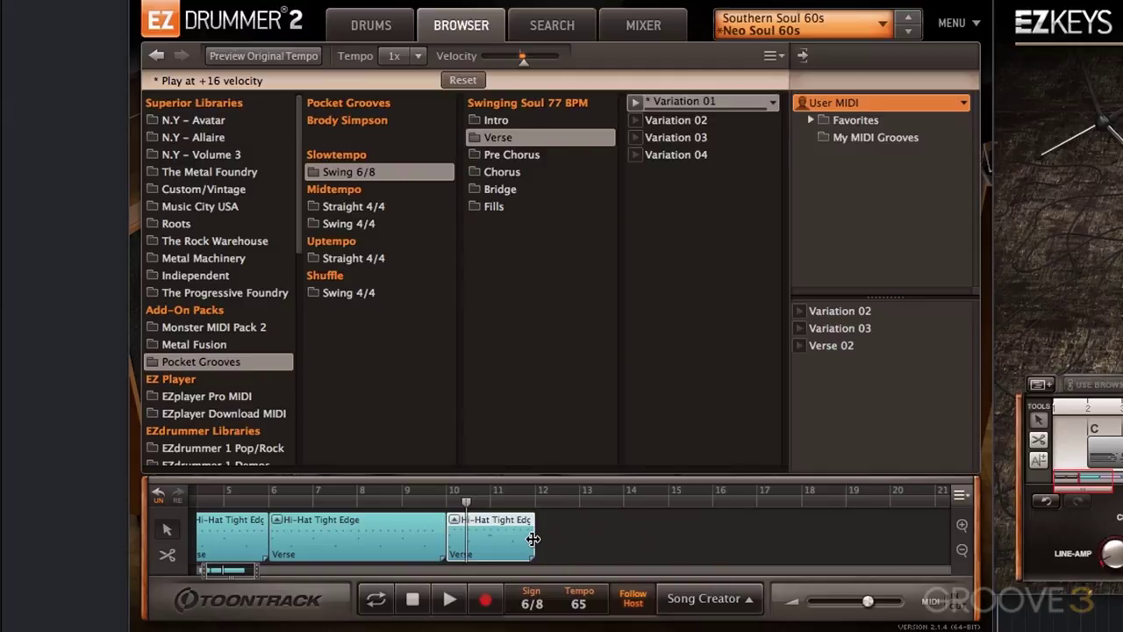
drag(235, 581, 241, 583)
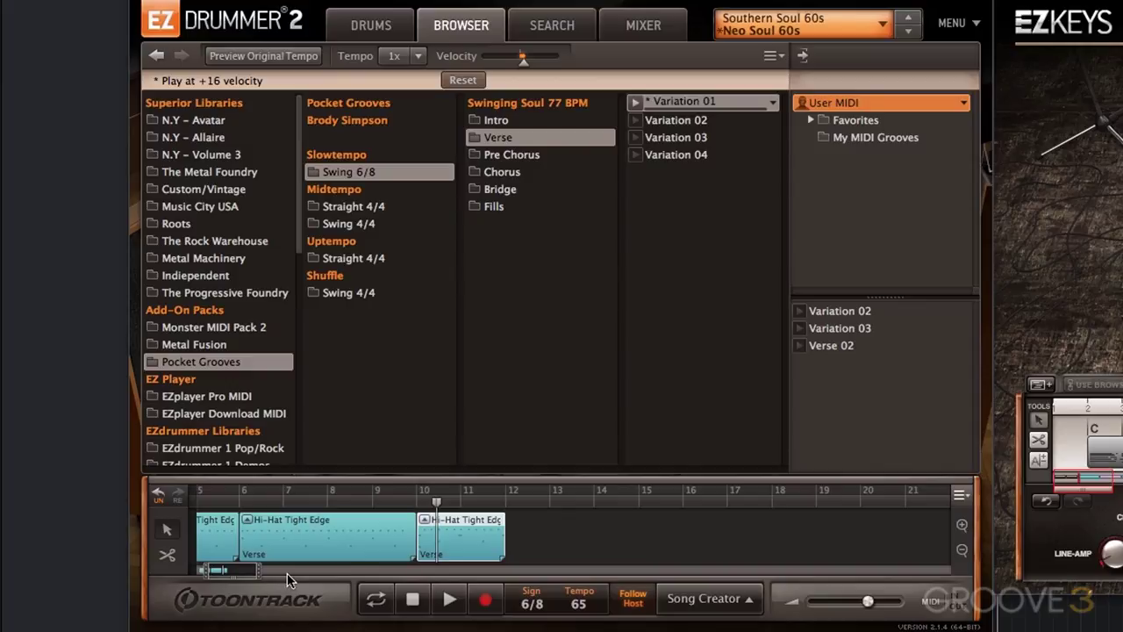
- In Edit Play Style for the bar 10 block, set the snare's velocity to 26 and reduce the kick's amount
double_click(469, 546)
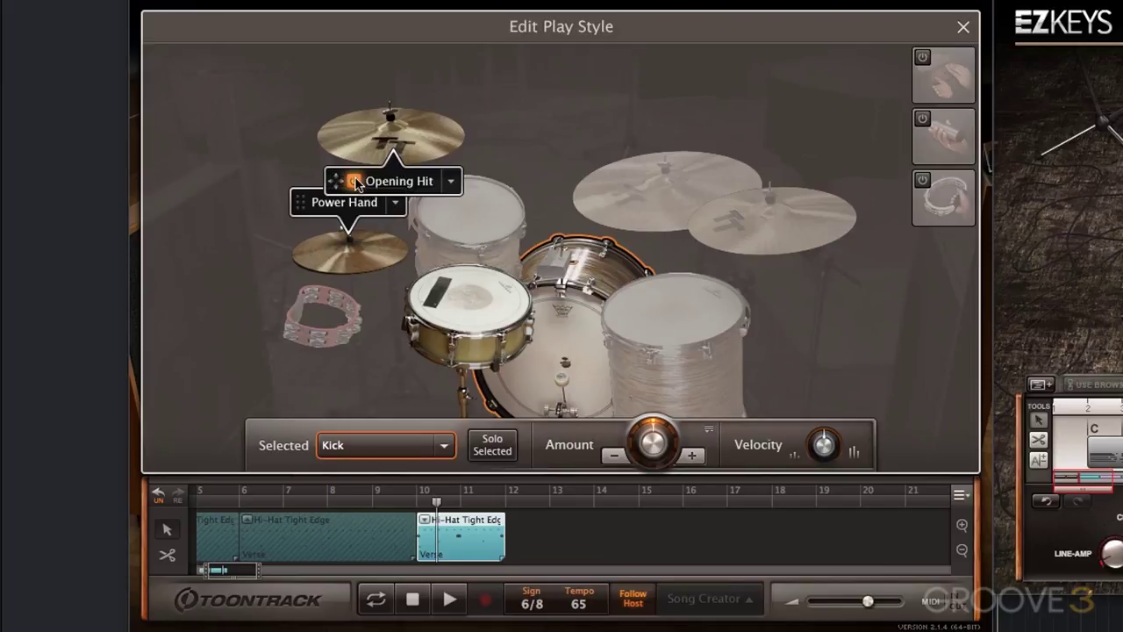
right_click(477, 300)
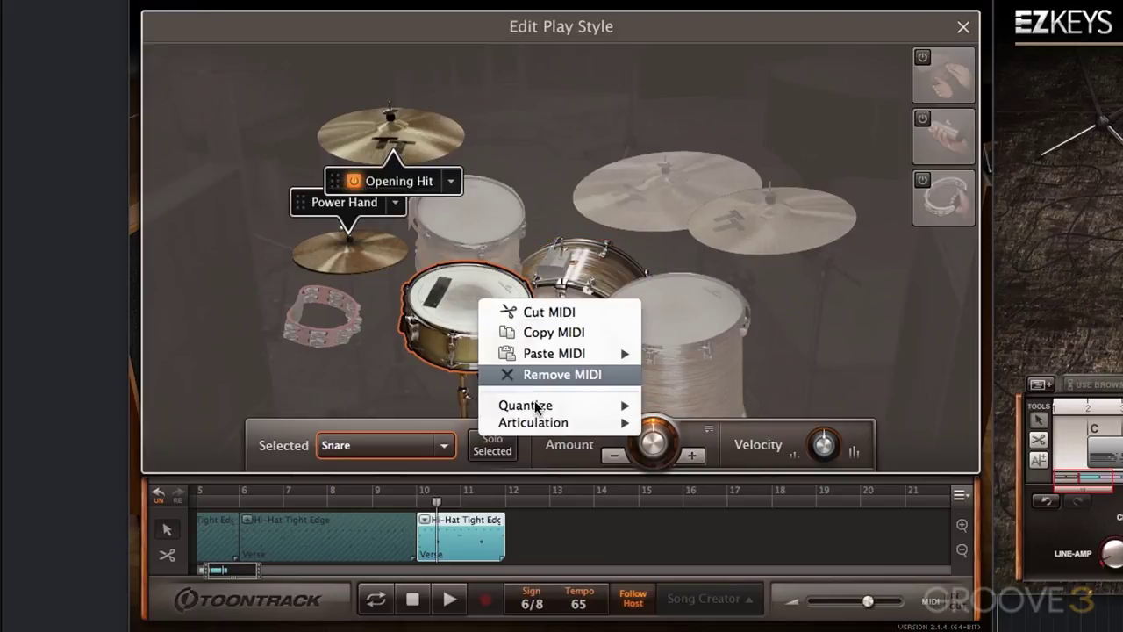
click(799, 449)
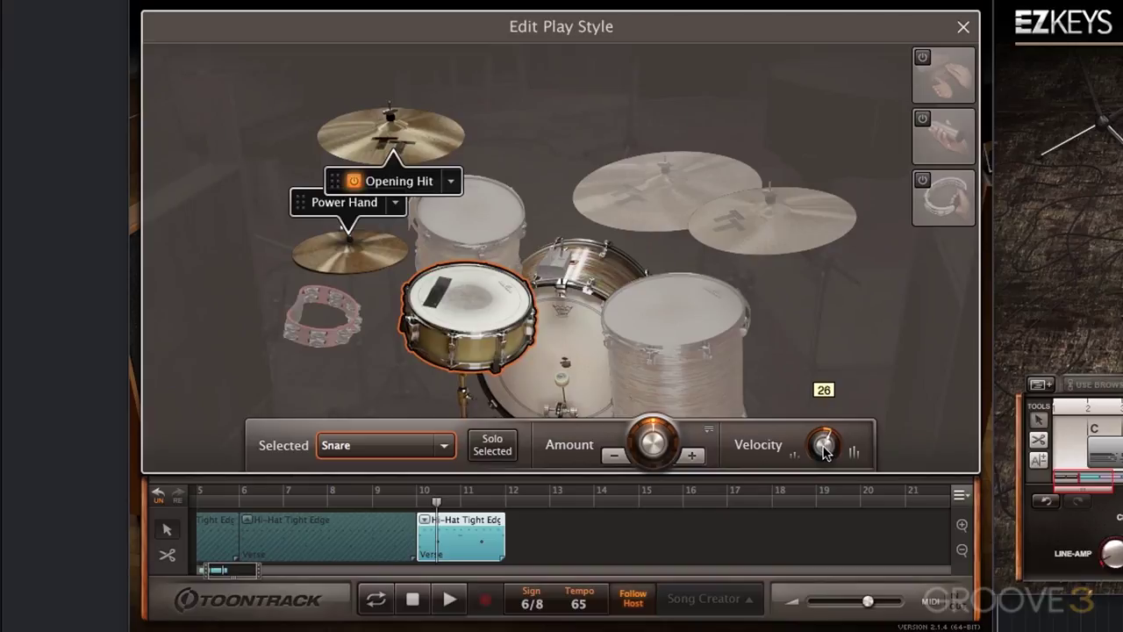
click(571, 370)
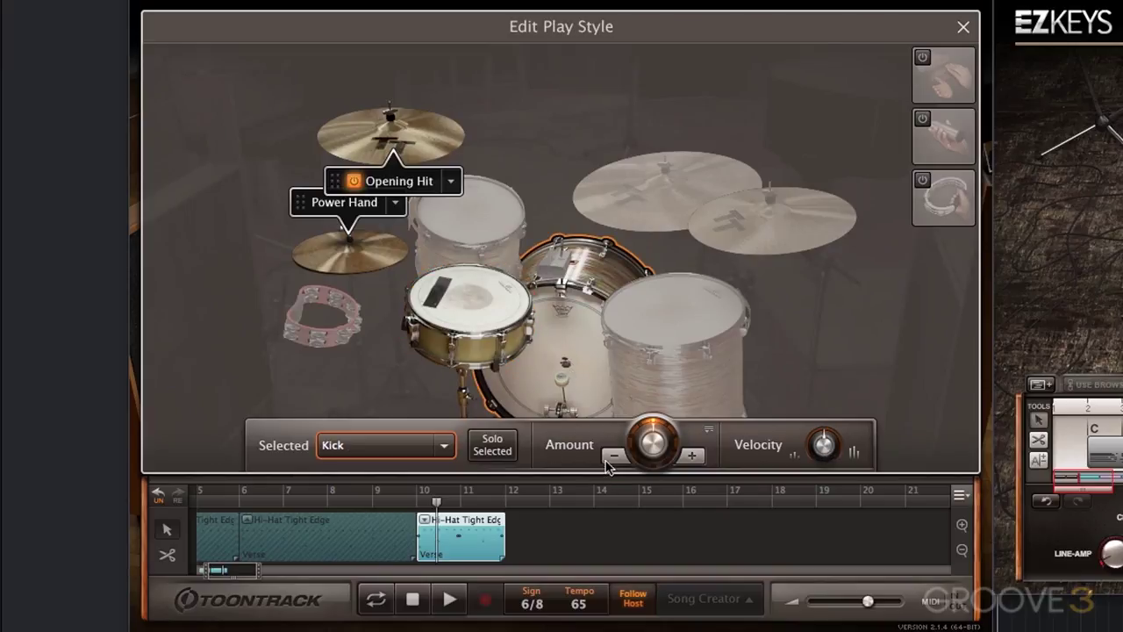
- Duplicate the edited bar 10 block to bar 12 and turn off the opening hit on the copy
click(426, 516)
drag(523, 537, 545, 531)
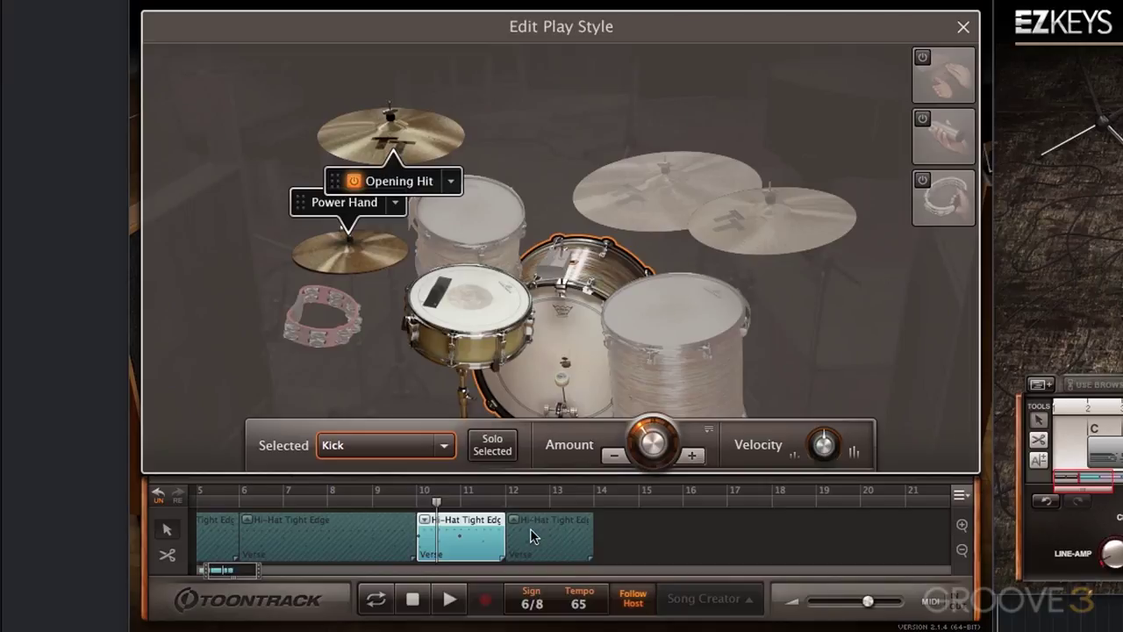
click(556, 537)
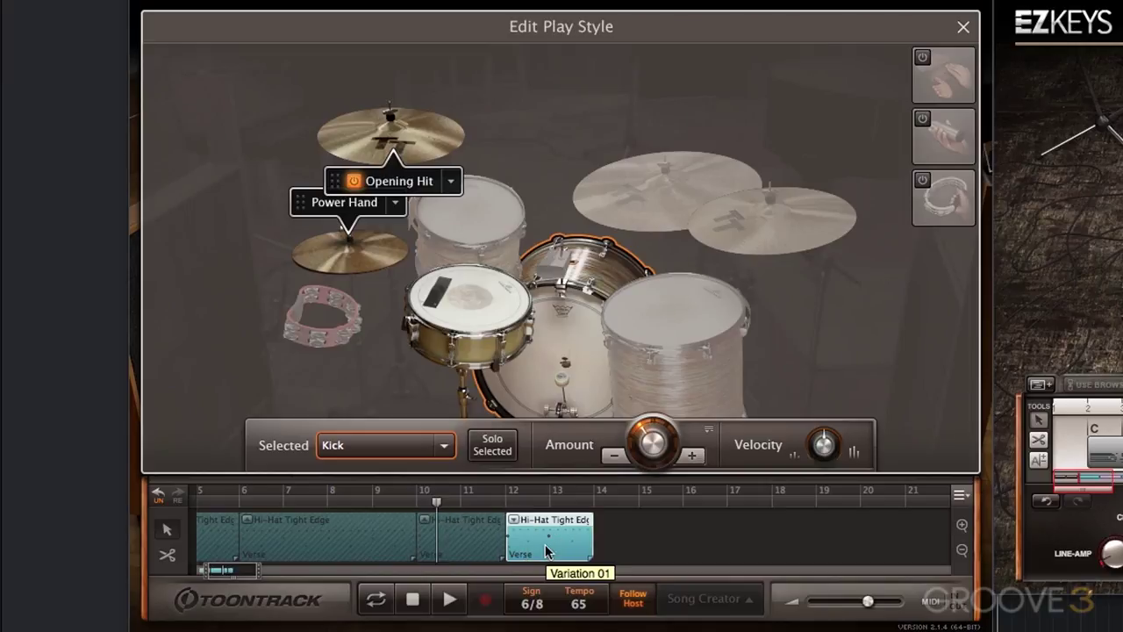
click(354, 182)
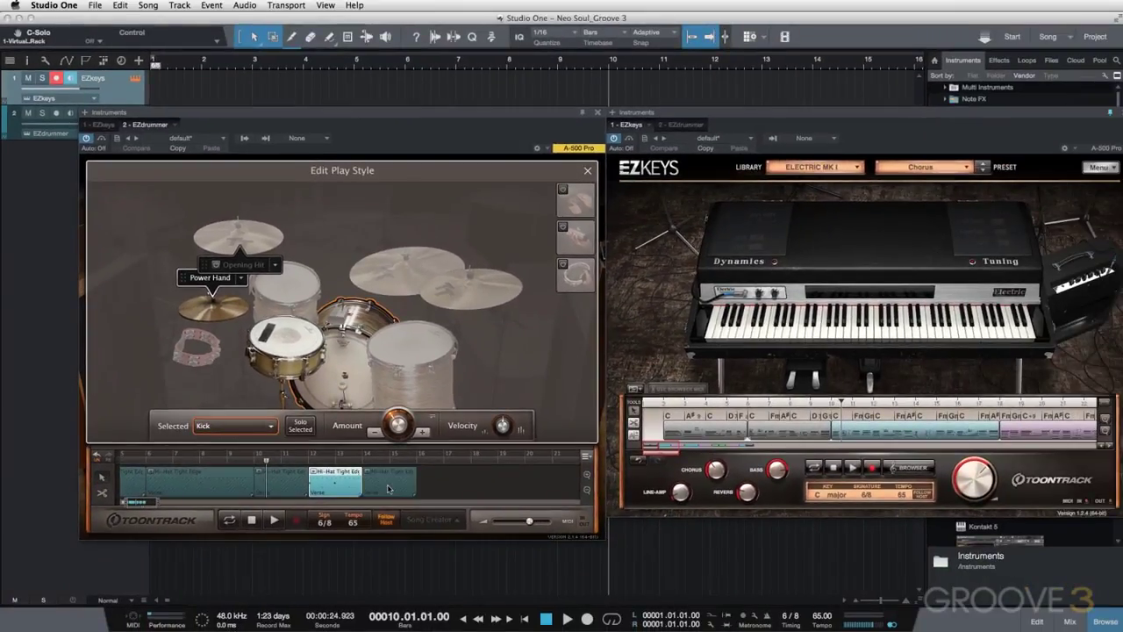
- Copy the bar 12 block to bars 14 and 16, filling the song up to bar 18, and close Edit Play Style
drag(535, 545, 693, 542)
drag(423, 486, 437, 487)
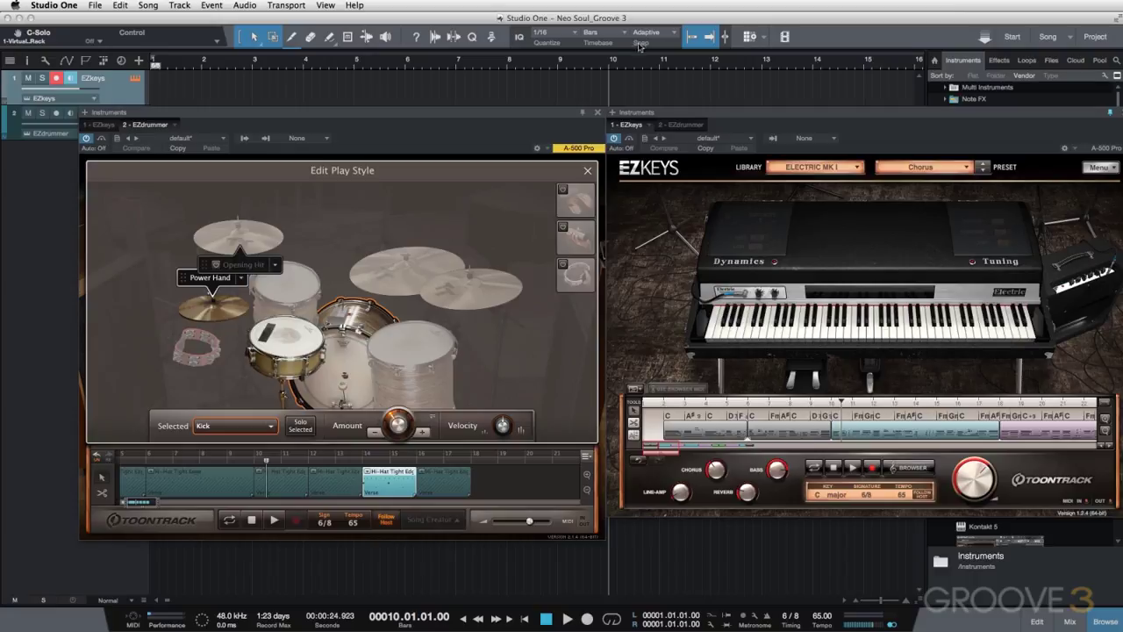
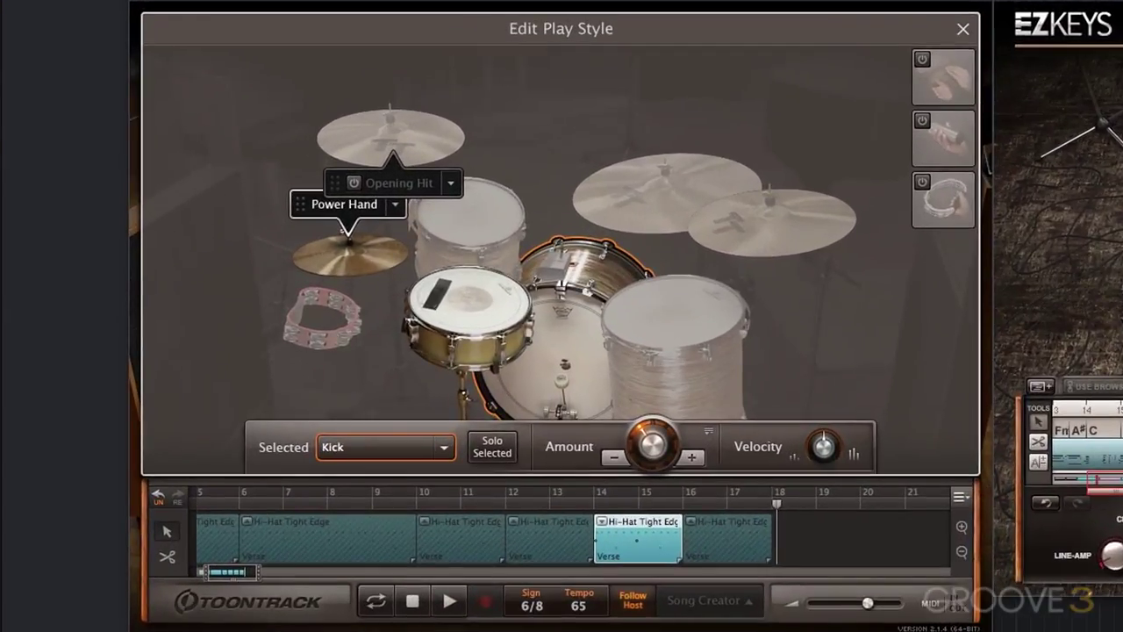
click(965, 29)
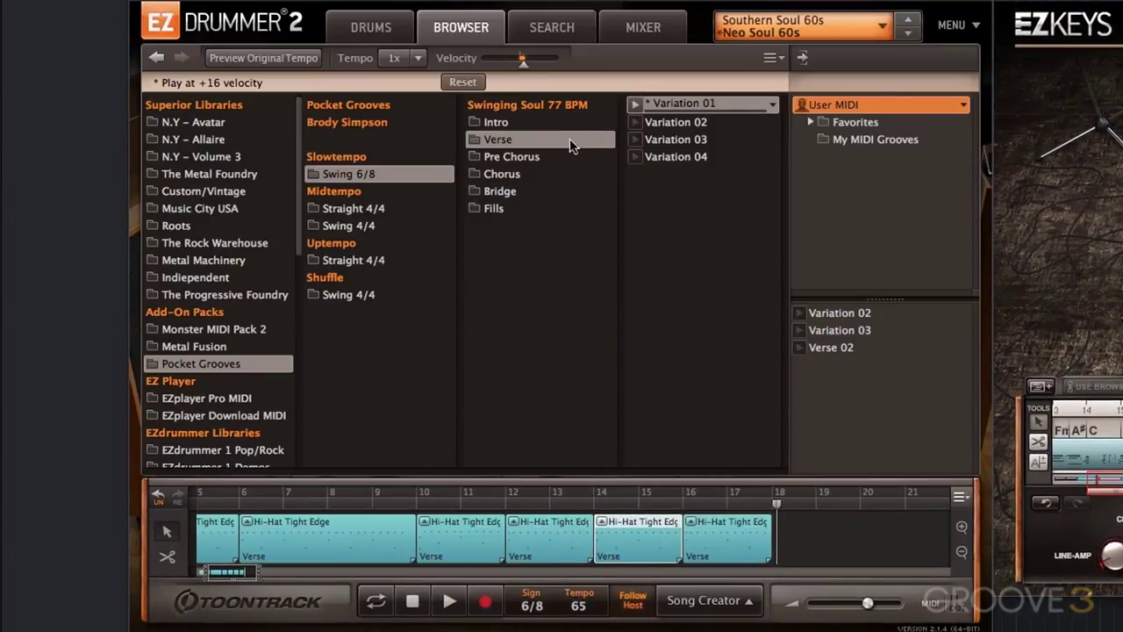
- Add the Swinging Soul verse groove Variation 04 to the song at bar 18
click(684, 156)
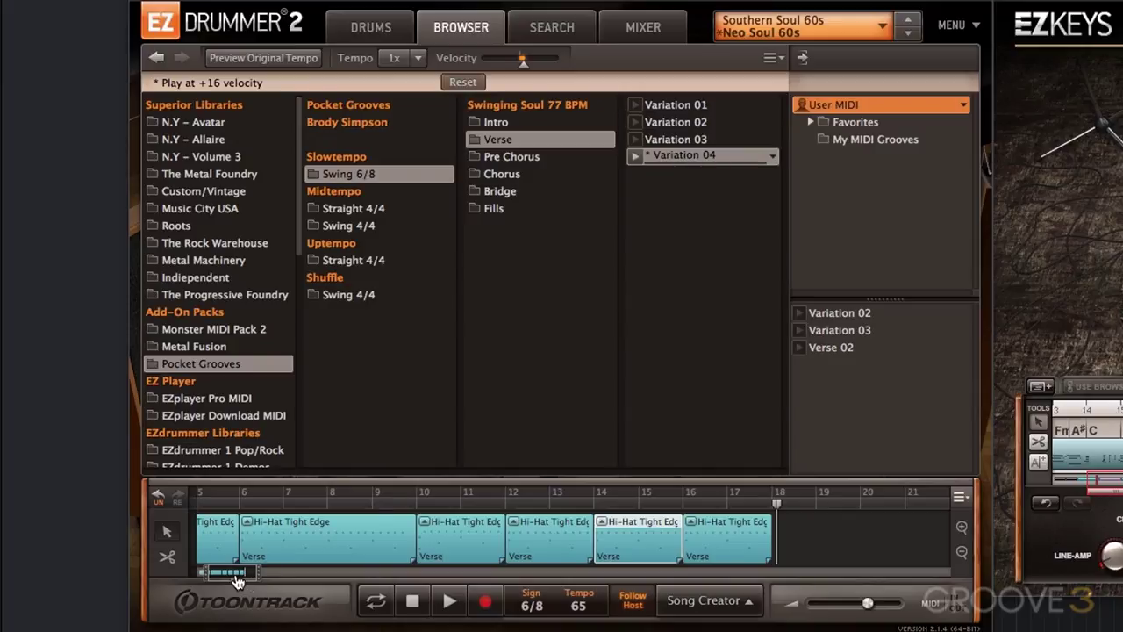
drag(237, 581, 259, 583)
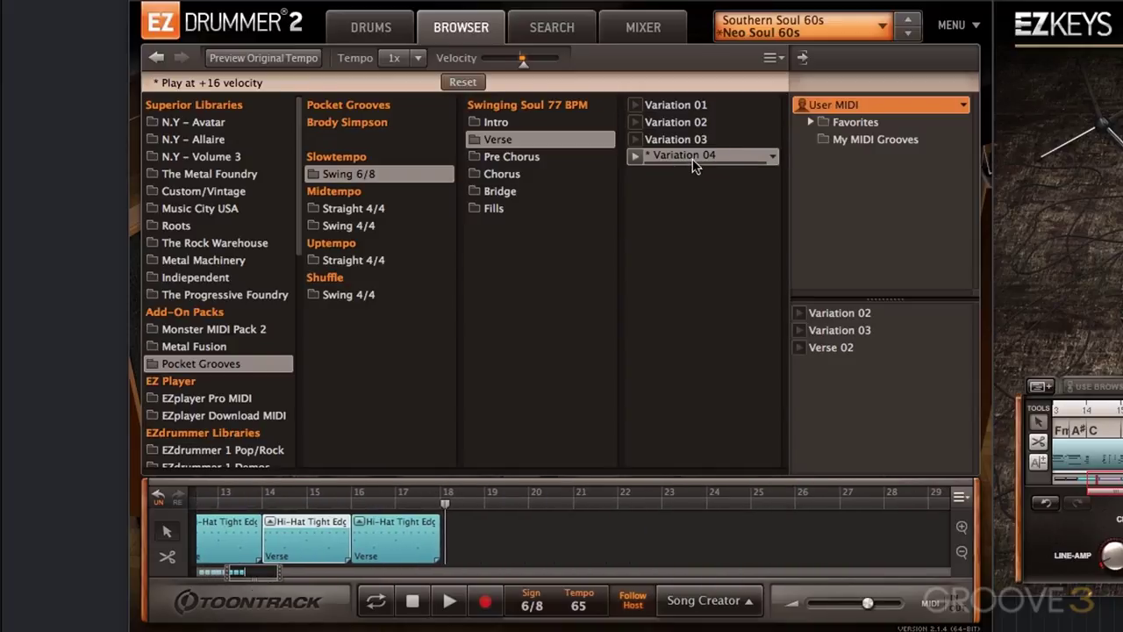
drag(693, 166, 519, 520)
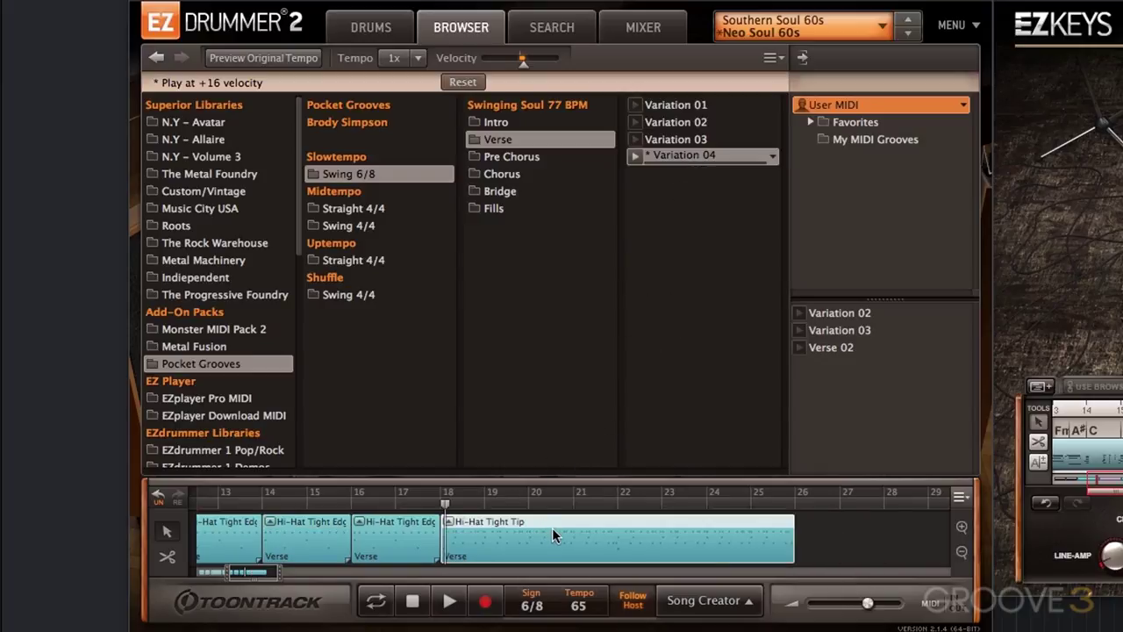
- Reduce the hi-hat's amount by one step on the Variation 04 block and audition it from bar 18
double_click(587, 541)
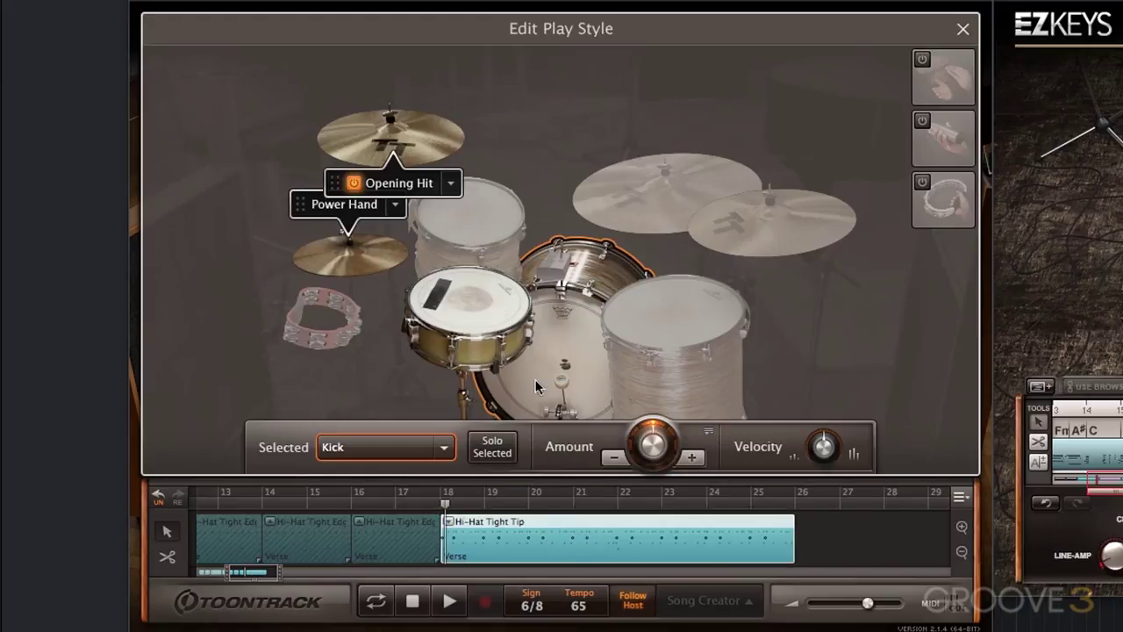
click(370, 272)
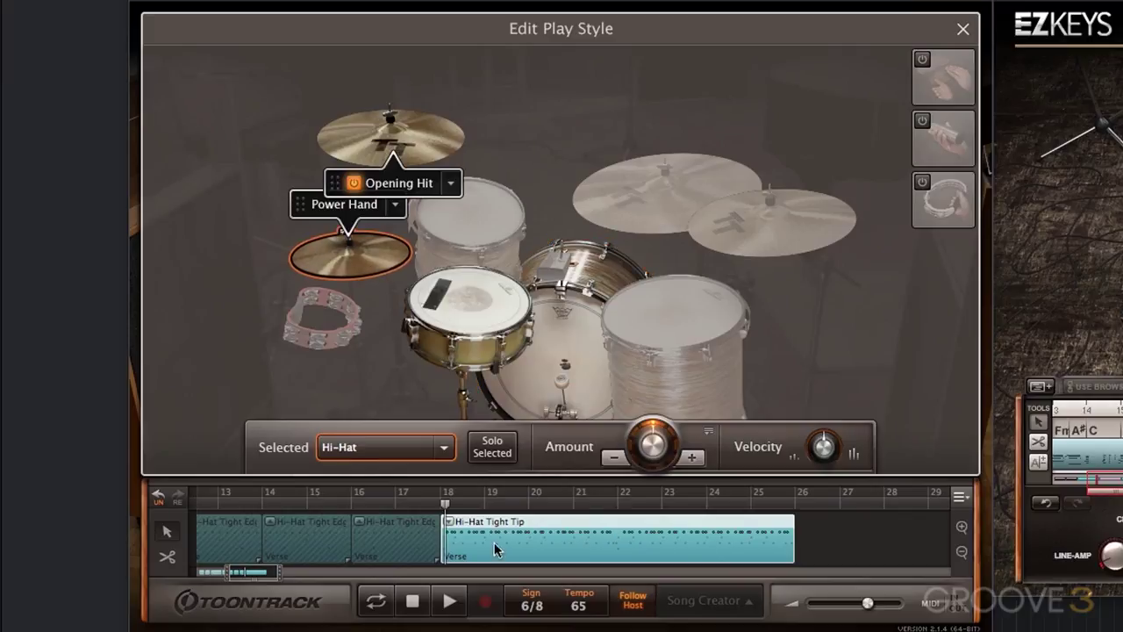
click(619, 462)
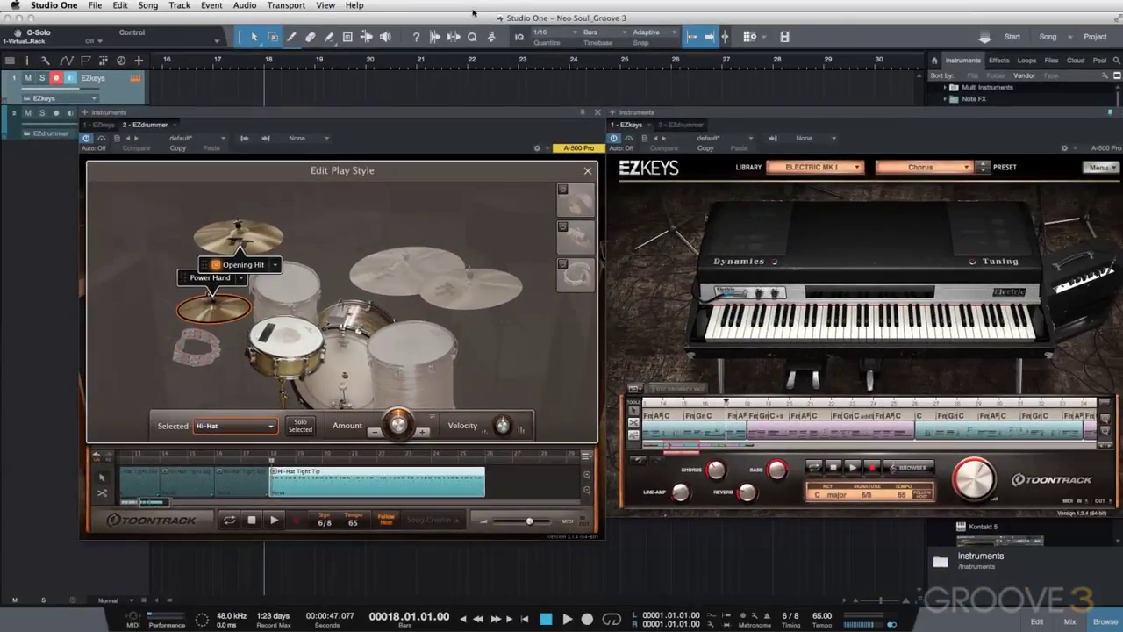
key(space)
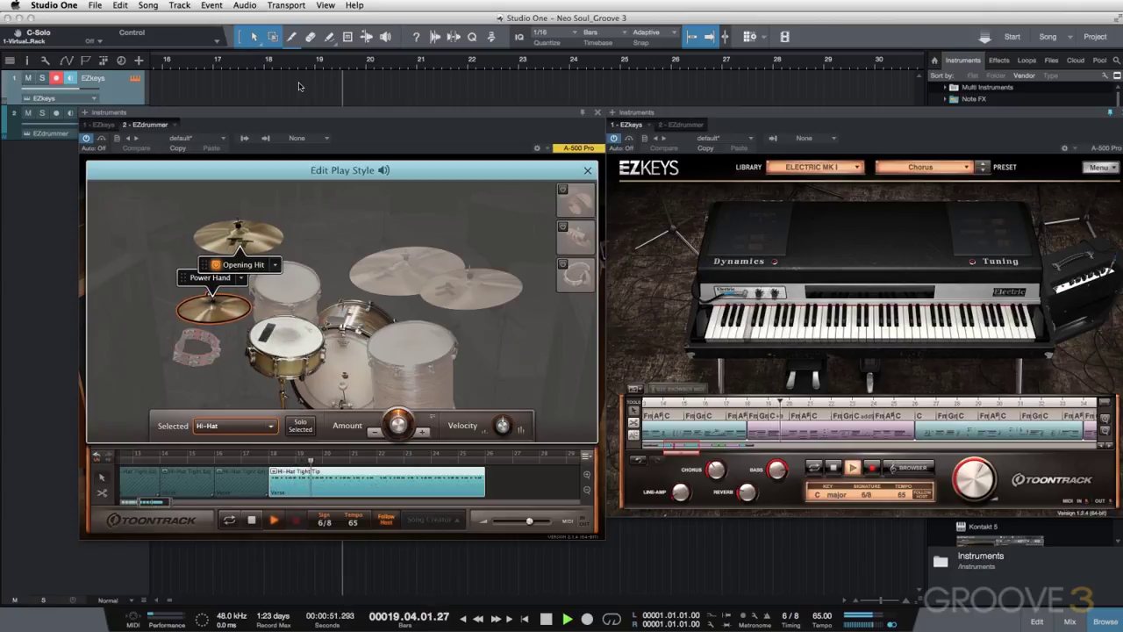
key(space)
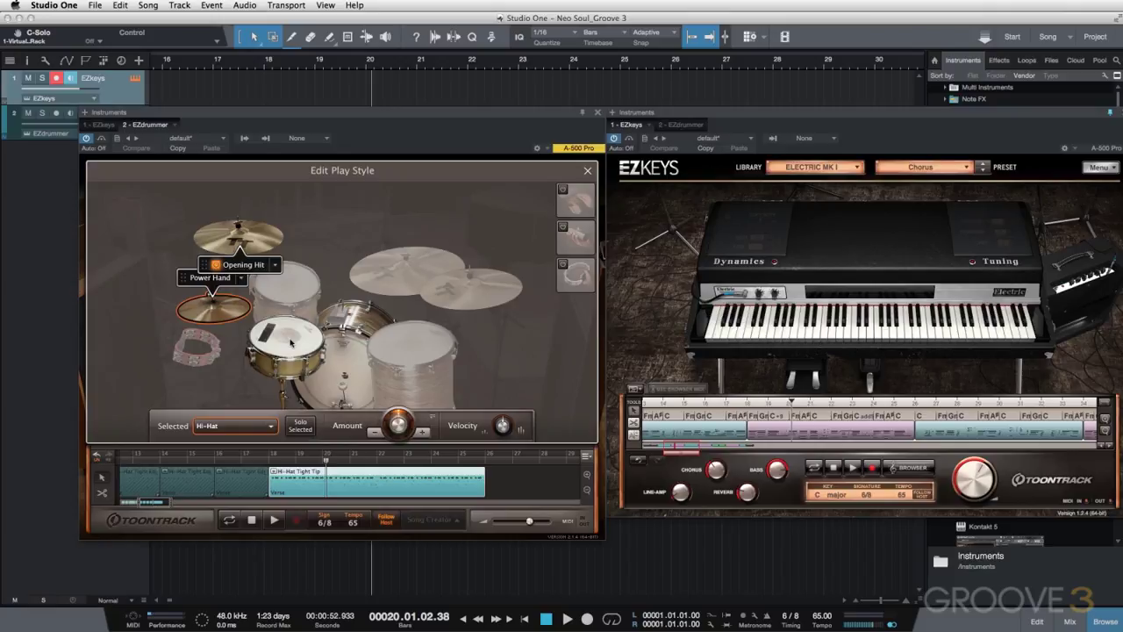
- Reduce the hi-hat's amount by another step and audition the Variation 04 block again from bar 18
click(373, 433)
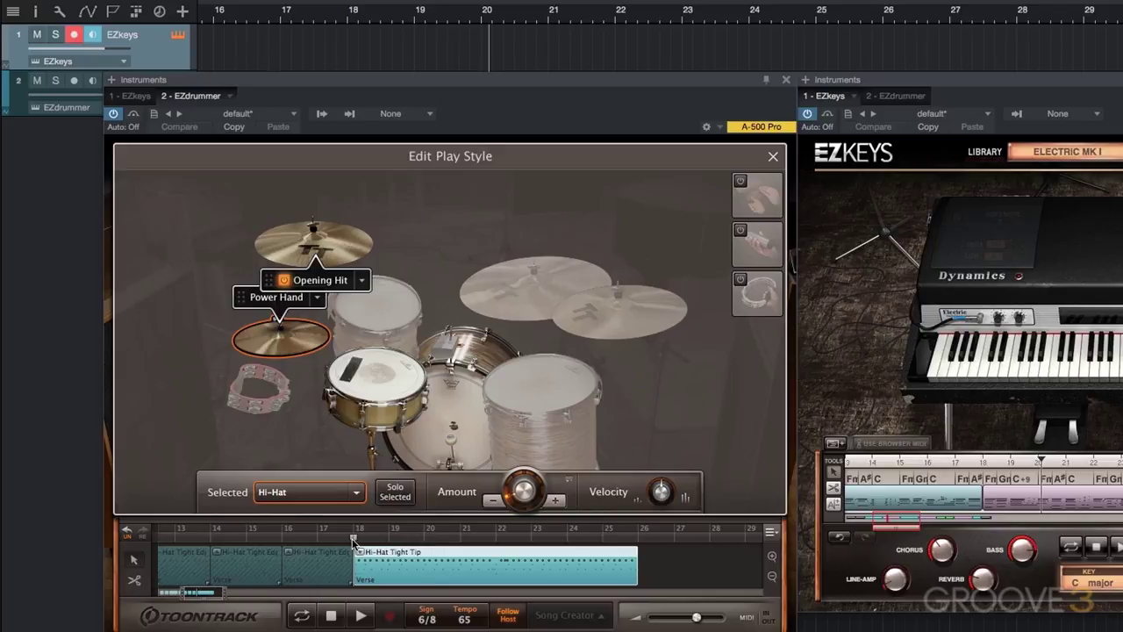
click(348, 20)
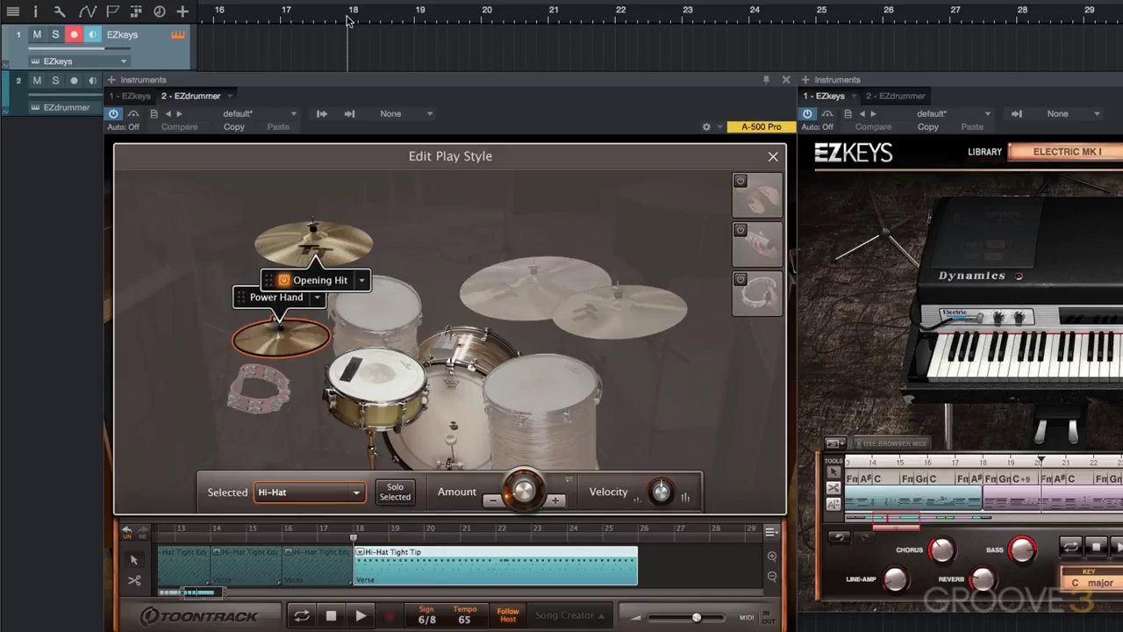
key(space)
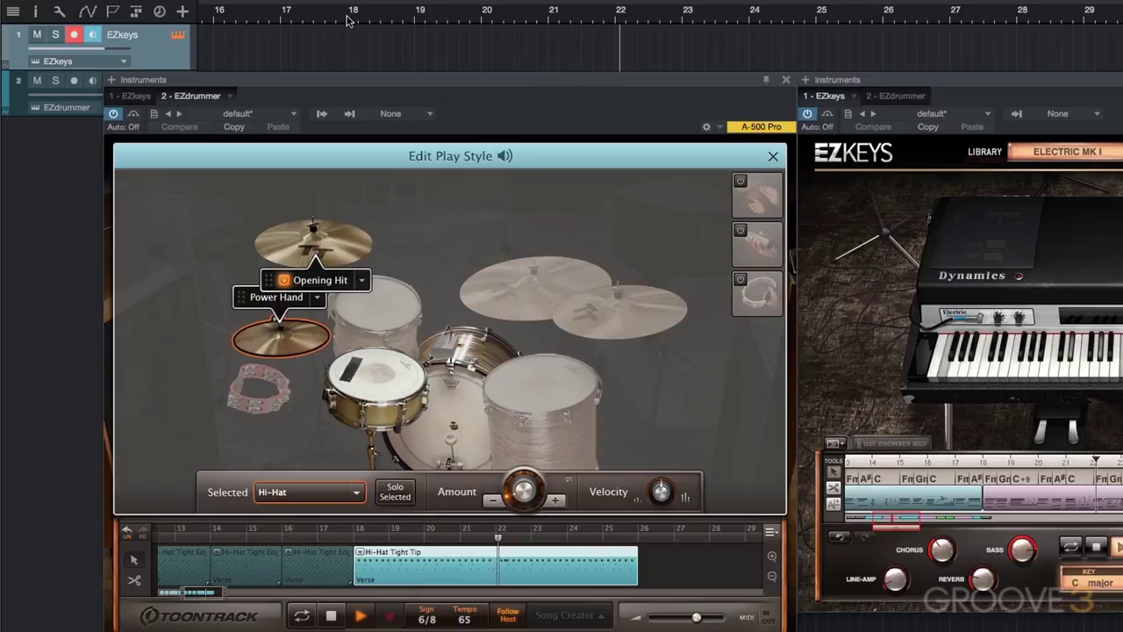
key(space)
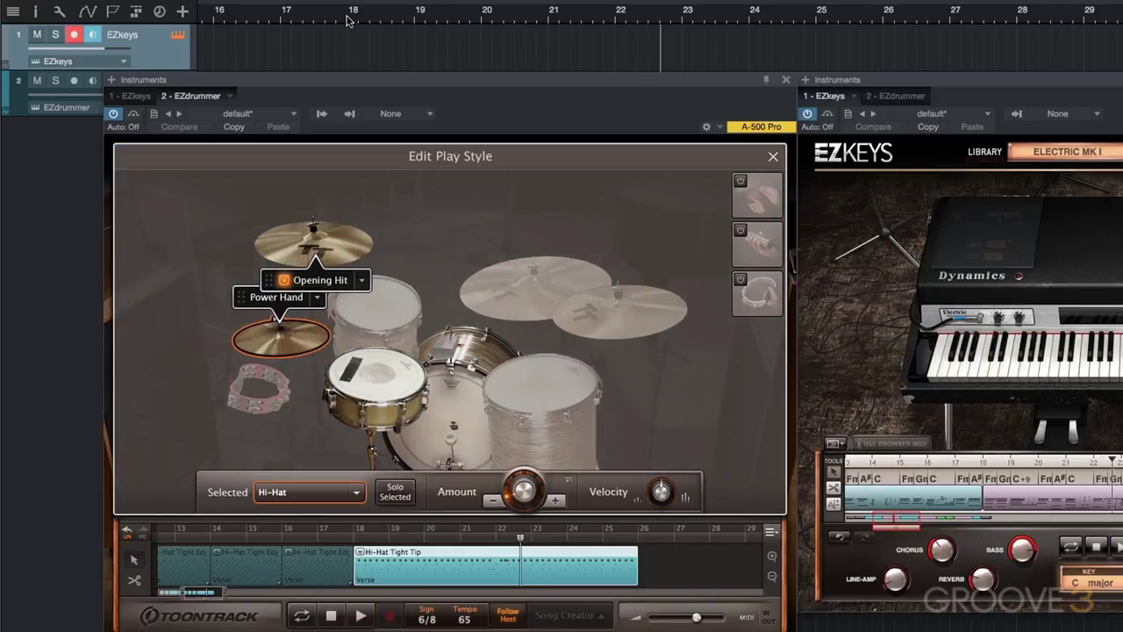
- Place the playhead at bar 26, close Edit Play Style and select the verse groove Variation 01
click(886, 21)
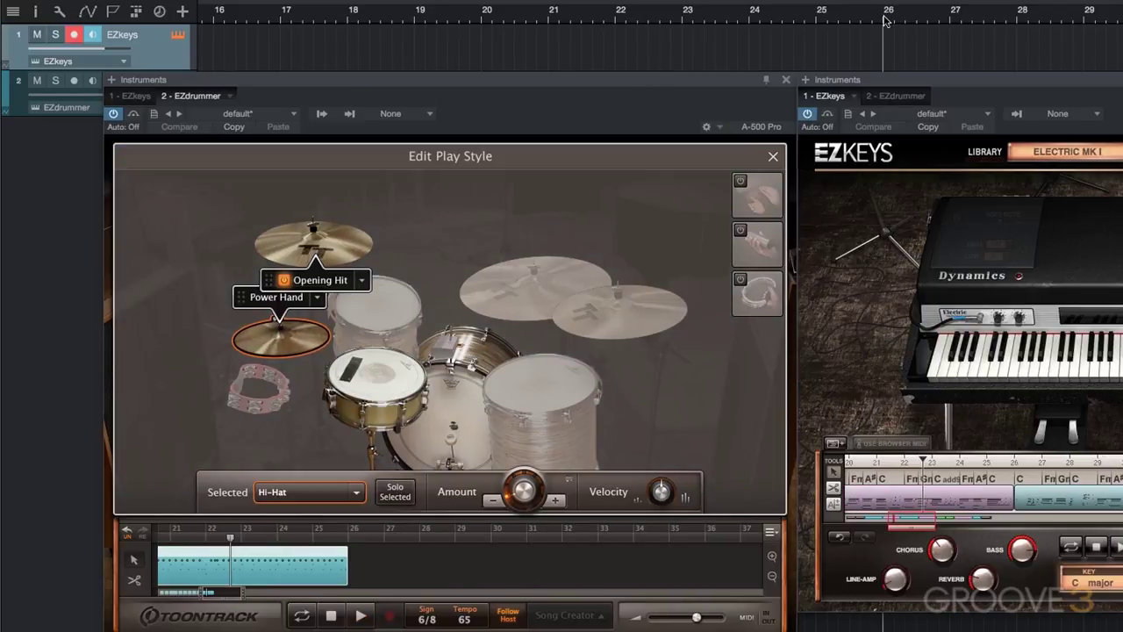
key(Escape)
click(546, 218)
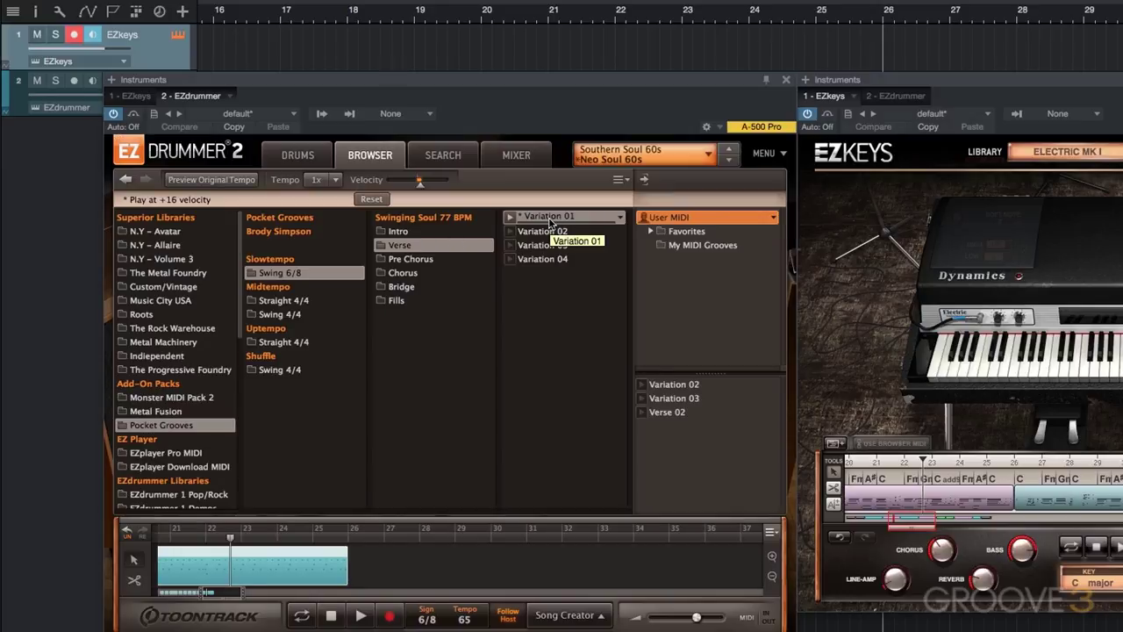
- Examine the snare and kick settings in the play style of the verse block at bar 10, and close Edit Play Style
drag(211, 600, 185, 611)
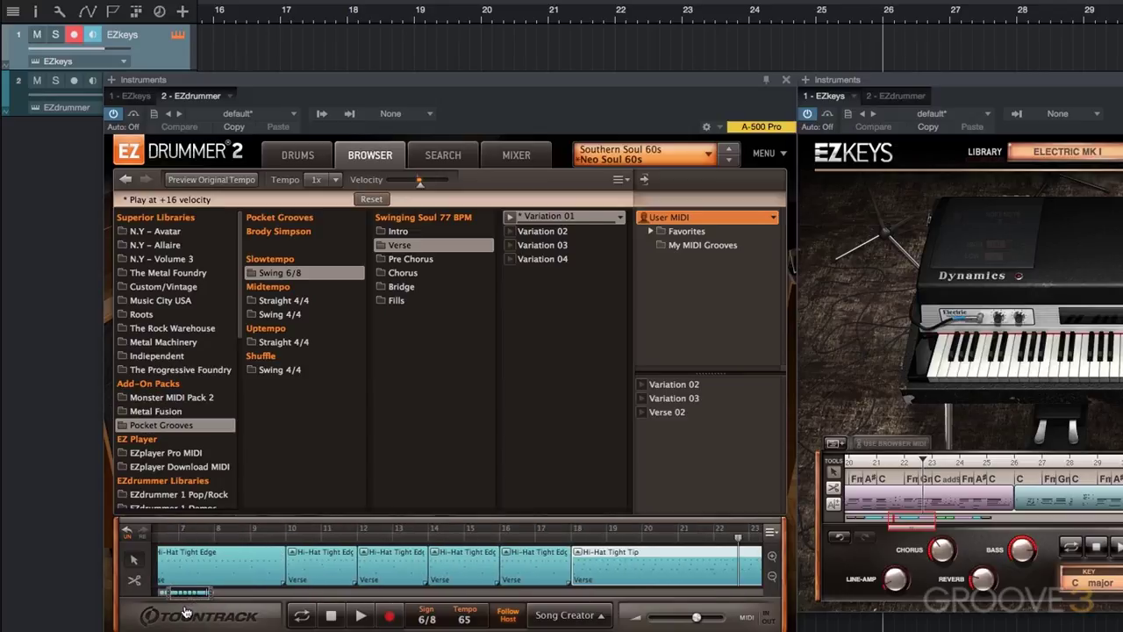
click(326, 566)
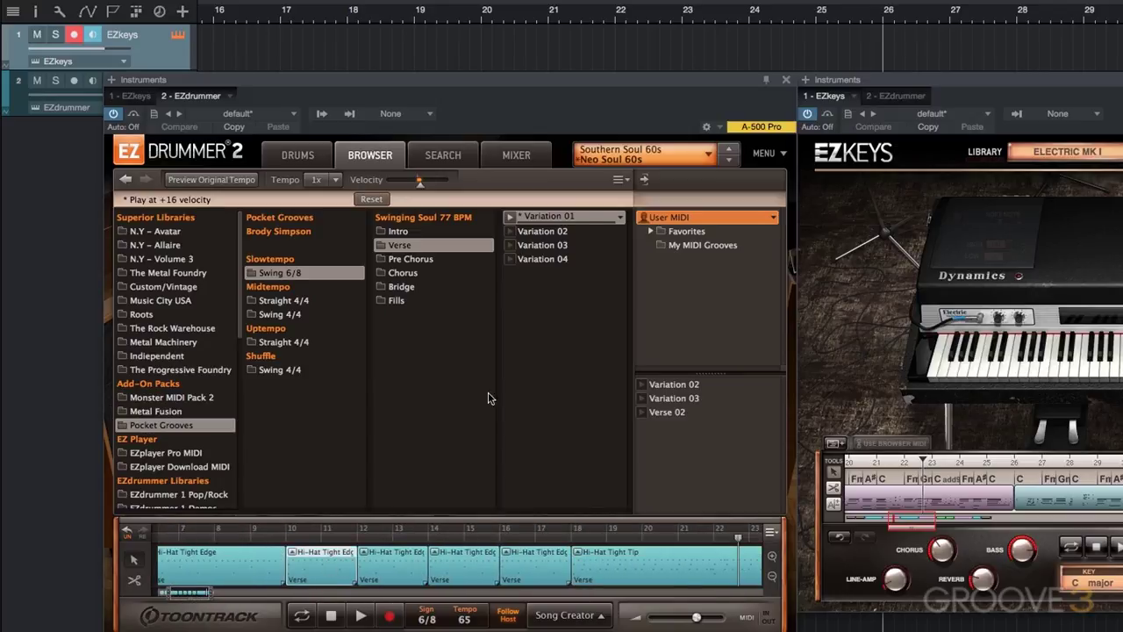
double_click(318, 565)
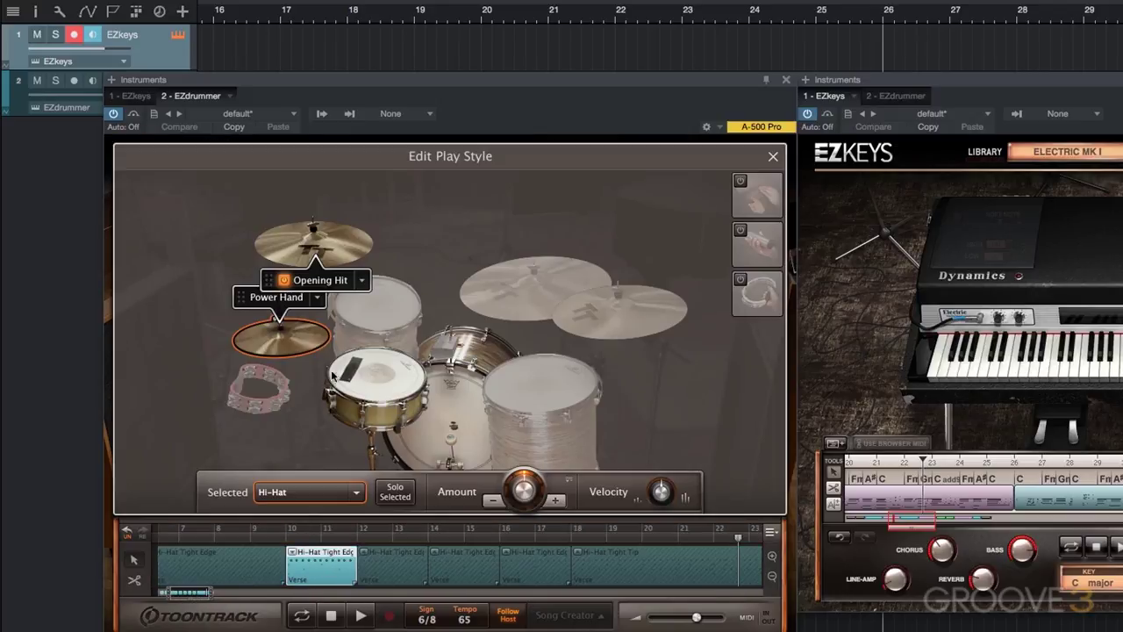
right_click(383, 367)
click(654, 496)
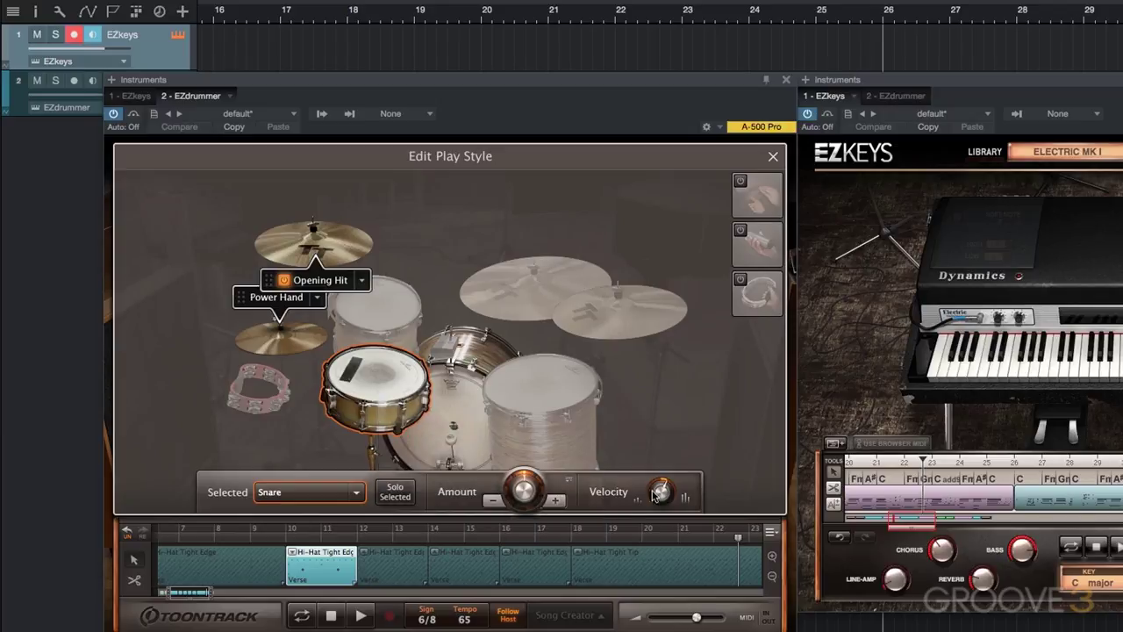
click(464, 399)
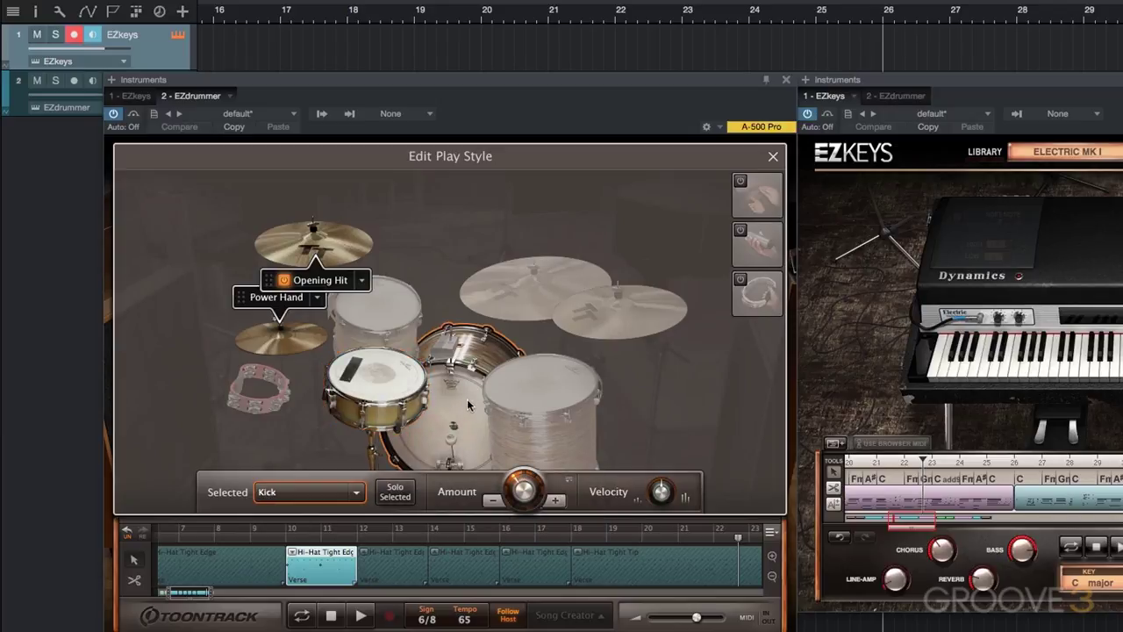
click(773, 156)
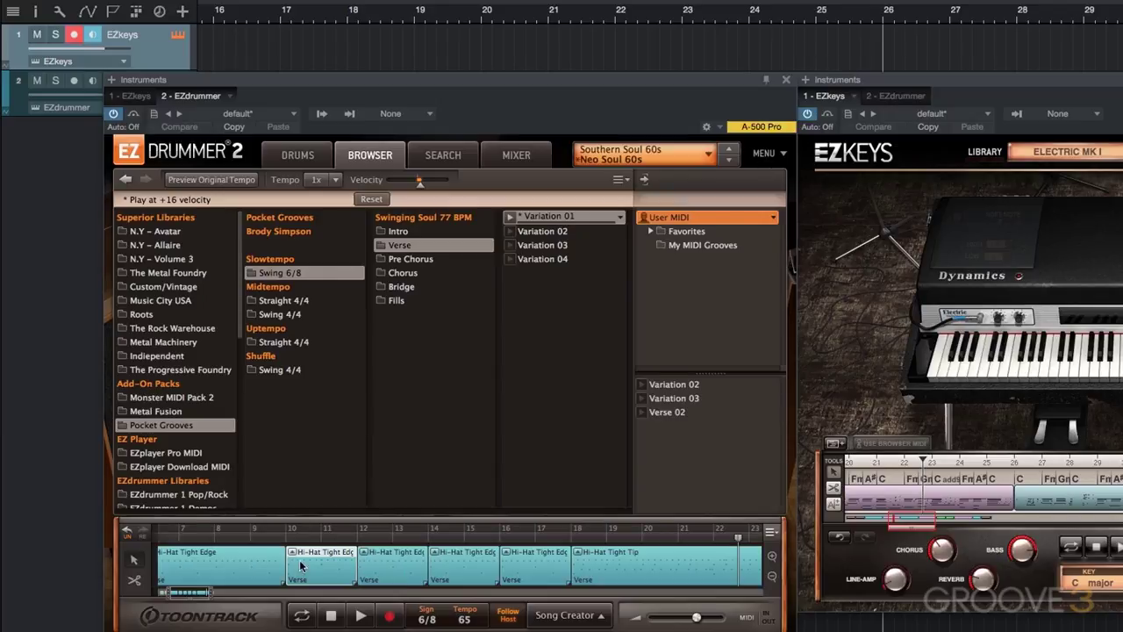
- Copy the four Hi-Hat Tight Edge verse blocks from bars 10 to 18 to bar 26 and play the song
drag(191, 595, 274, 588)
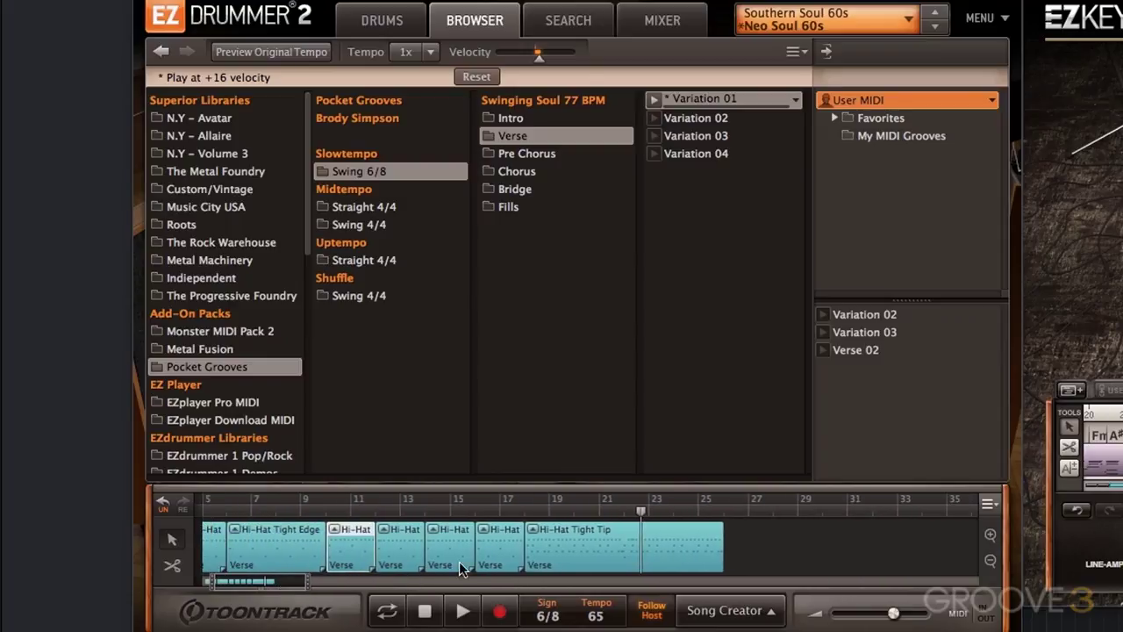
click(498, 536)
shift+click(349, 551)
drag(349, 551, 738, 561)
key(space)
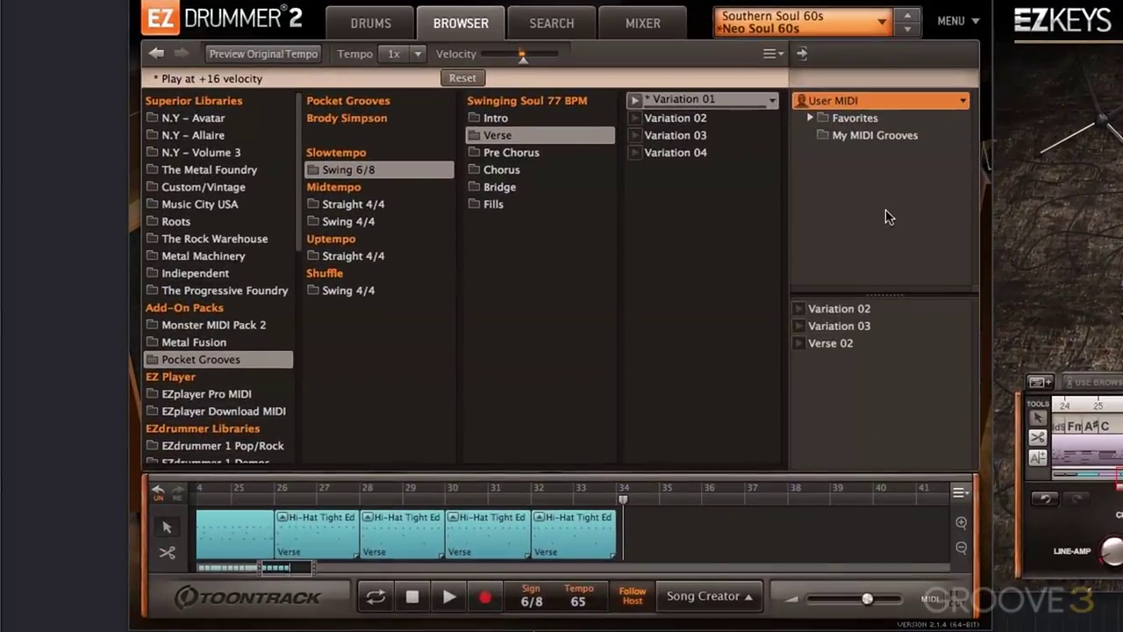
- Copy the Hi-Hat Tight Tip verse block from bar 18 to bar 34 and audition the copy
click(700, 158)
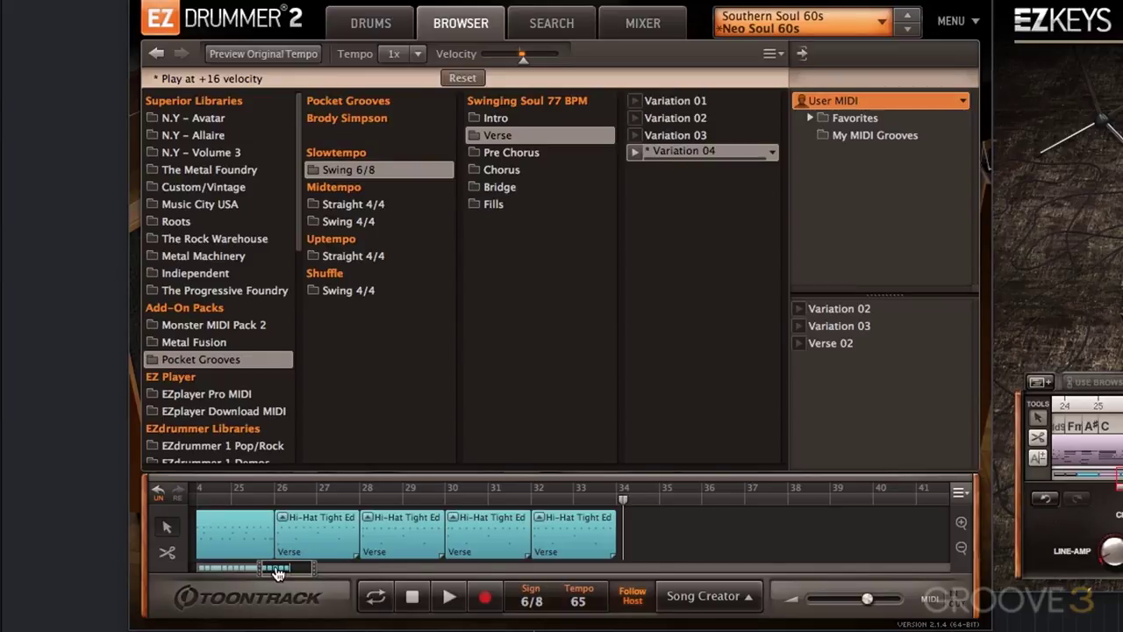
drag(314, 567, 360, 566)
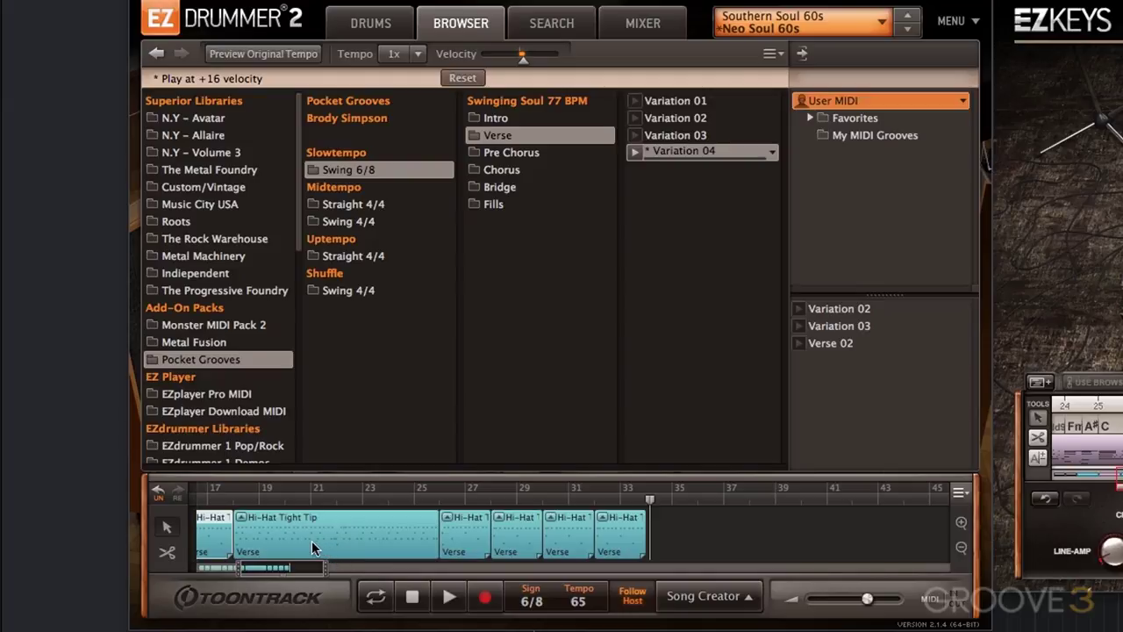
drag(312, 541, 713, 532)
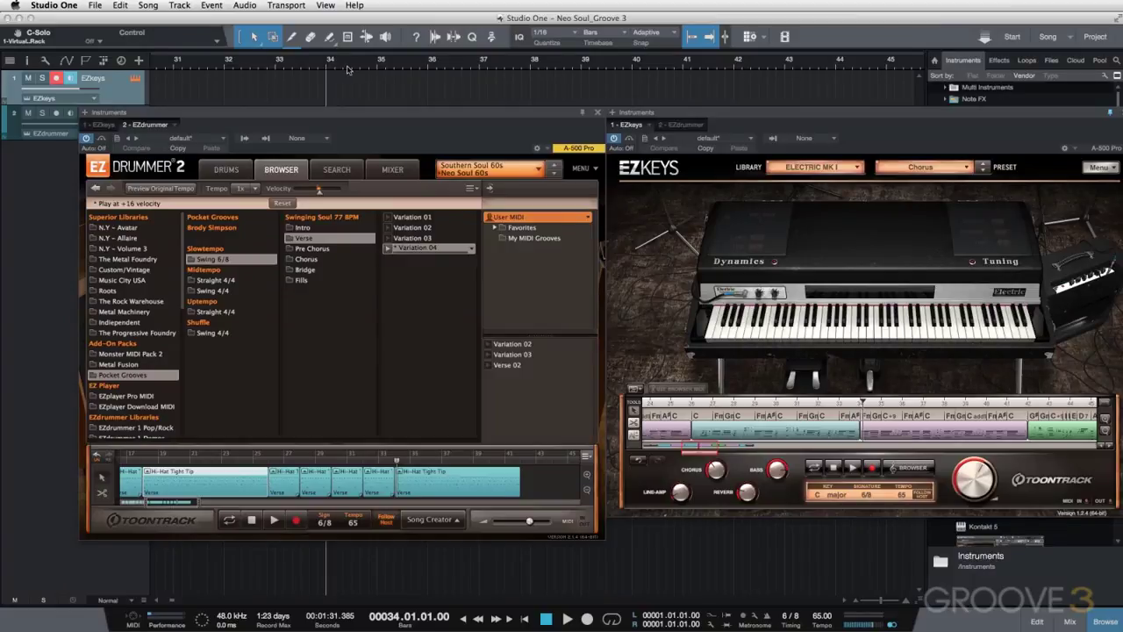
key(space)
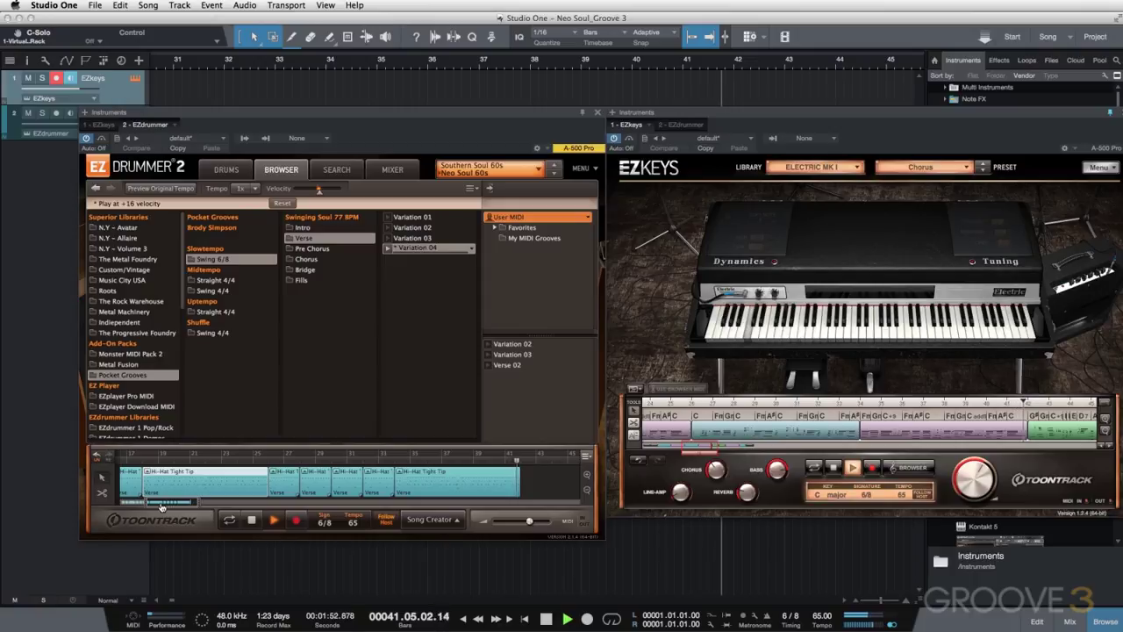
key(space)
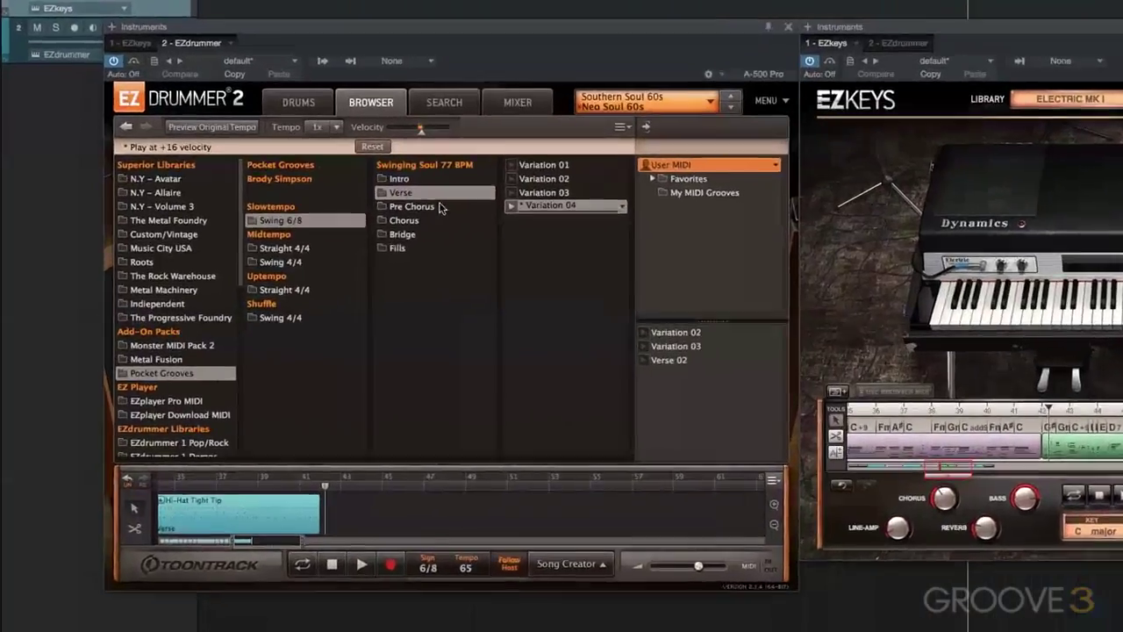
- Add the Swinging Soul chorus groove Variation 02 to the song at bar 42 and audition it
click(321, 260)
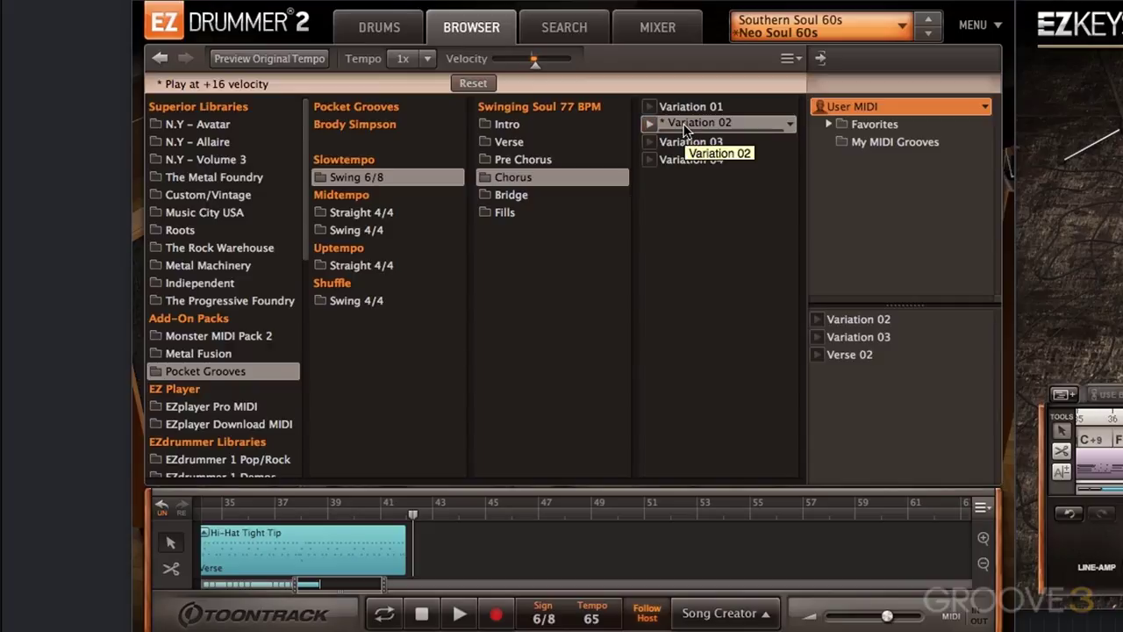
drag(685, 124, 410, 559)
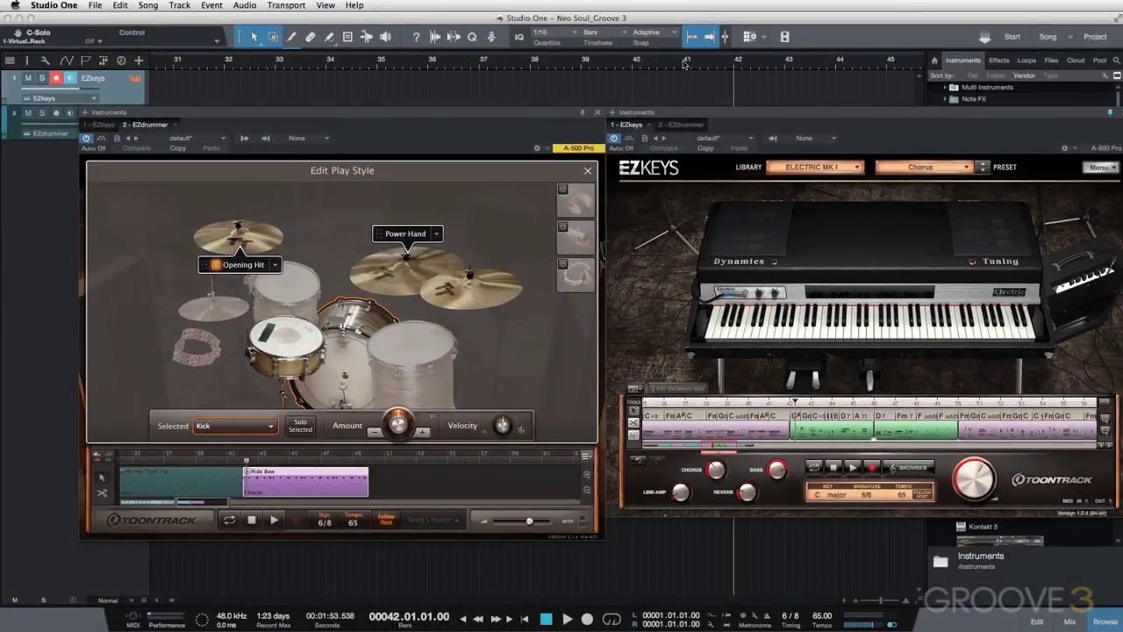
key(space)
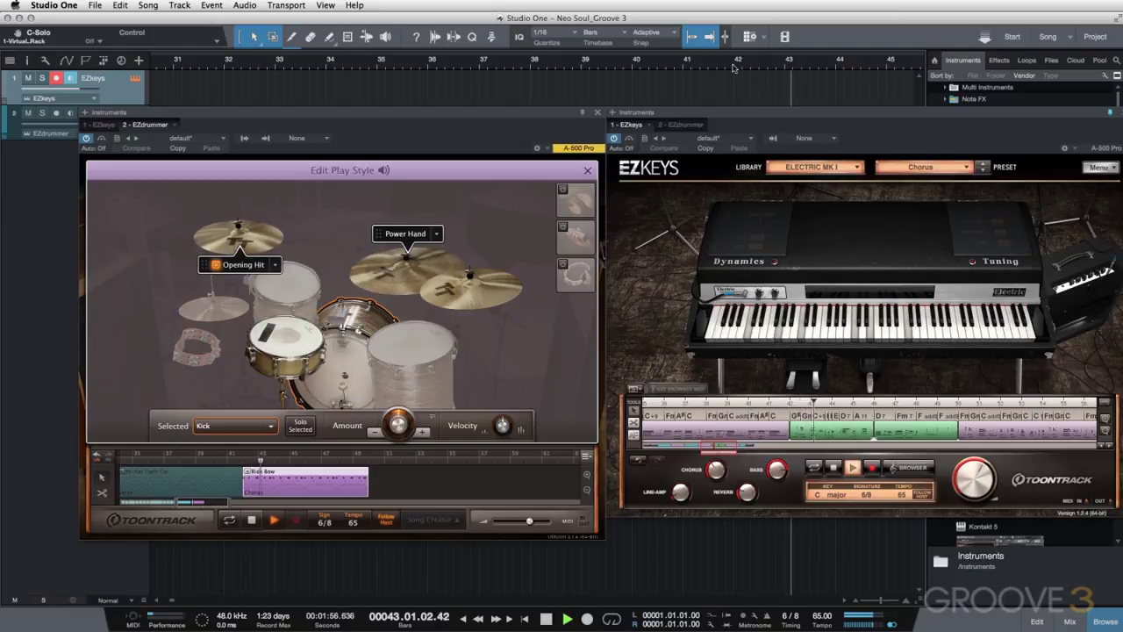
key(space)
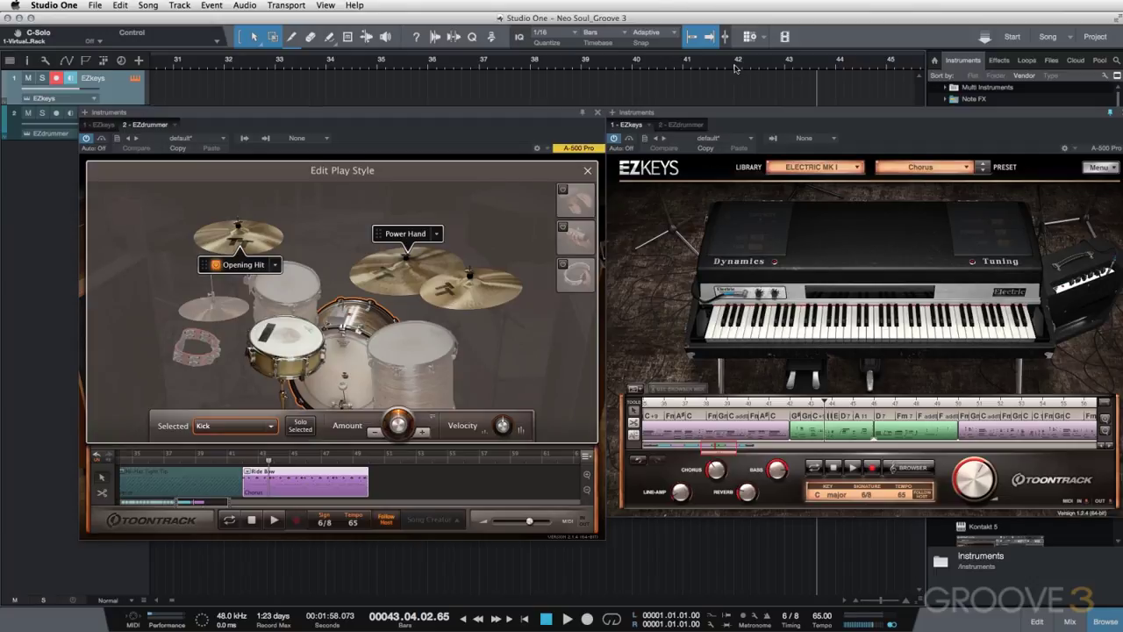
key(space)
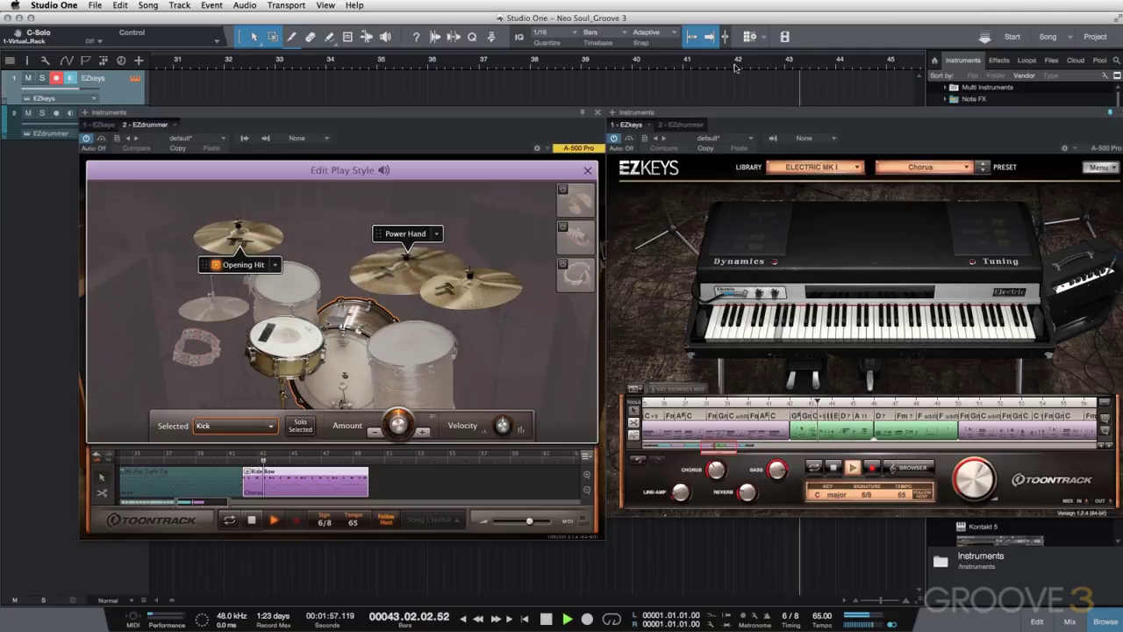
key(space)
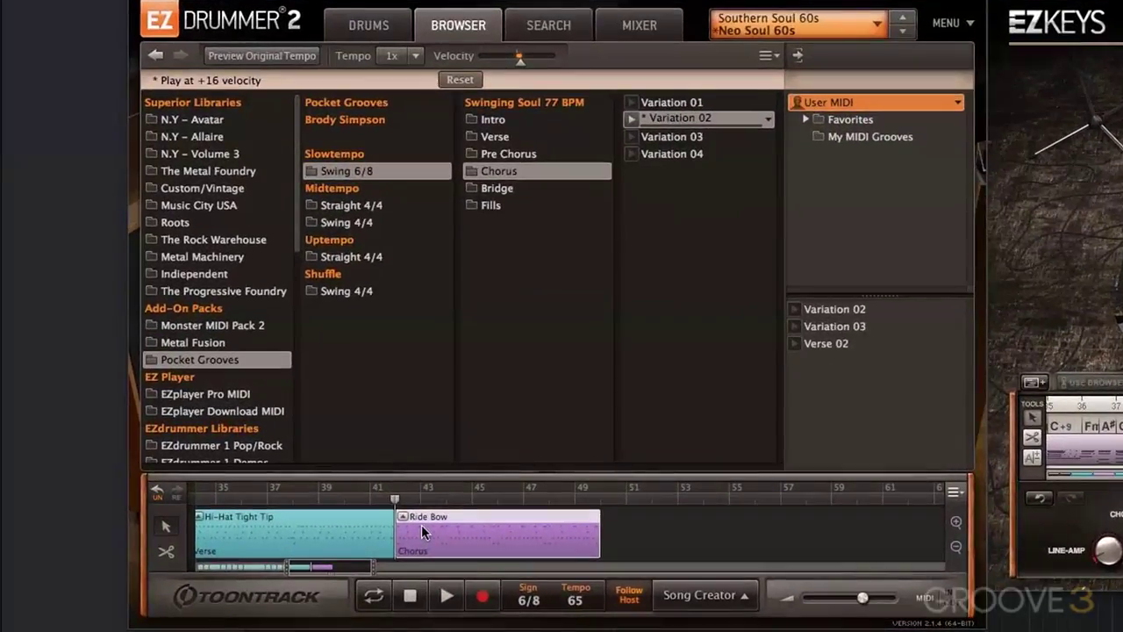
- Reduce the kick's amount on the chorus block at bar 42 while auditioning it, and close Edit Play Style
double_click(258, 478)
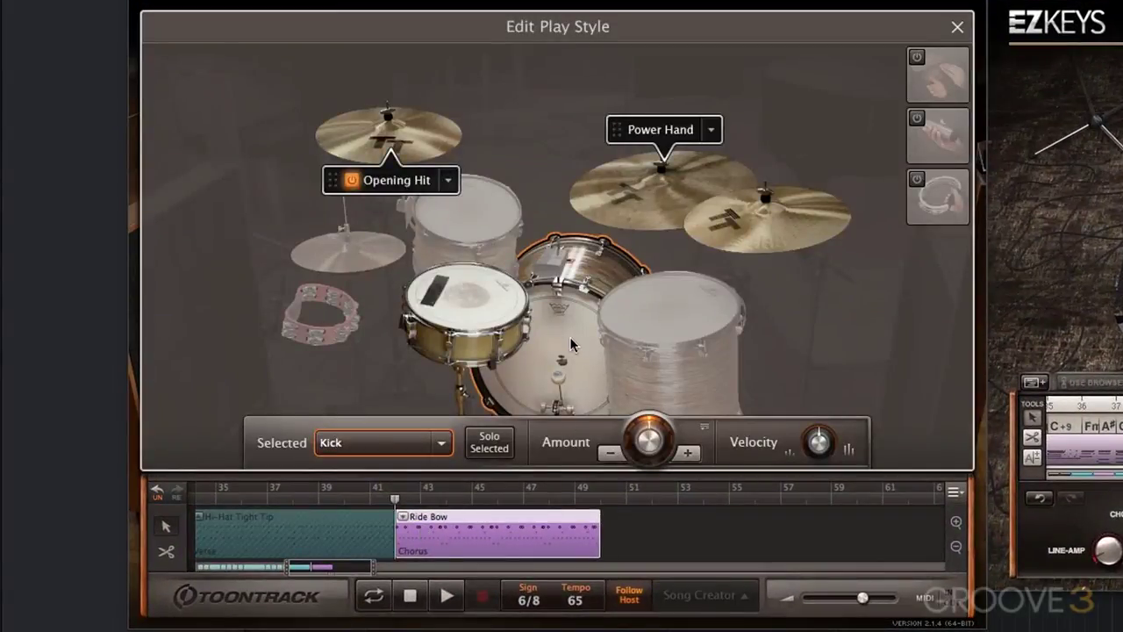
click(611, 456)
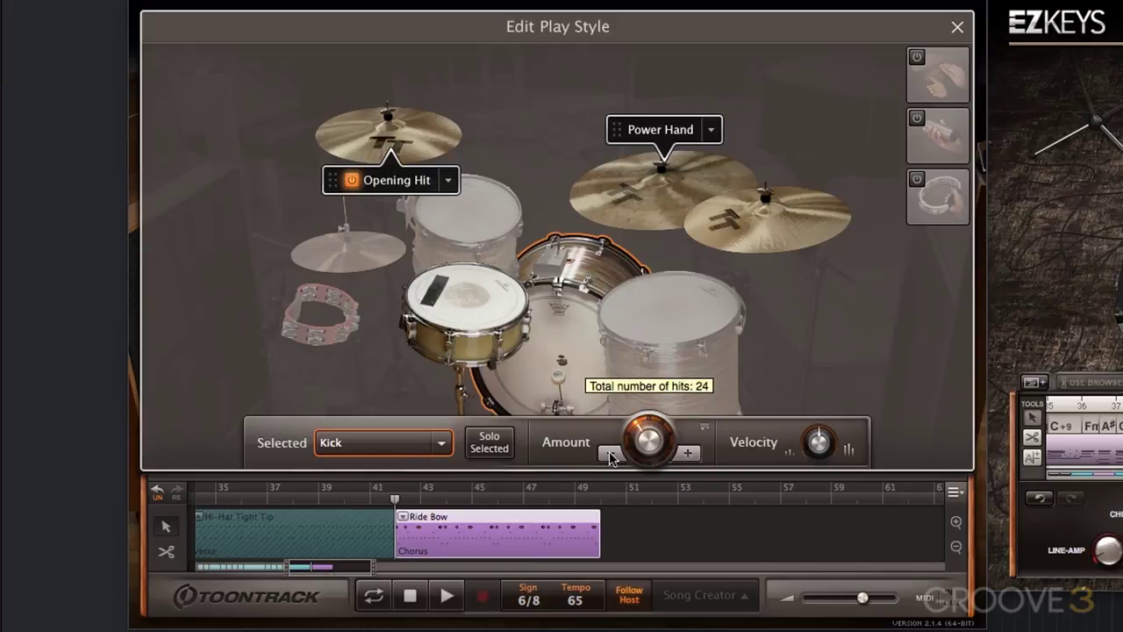
key(space)
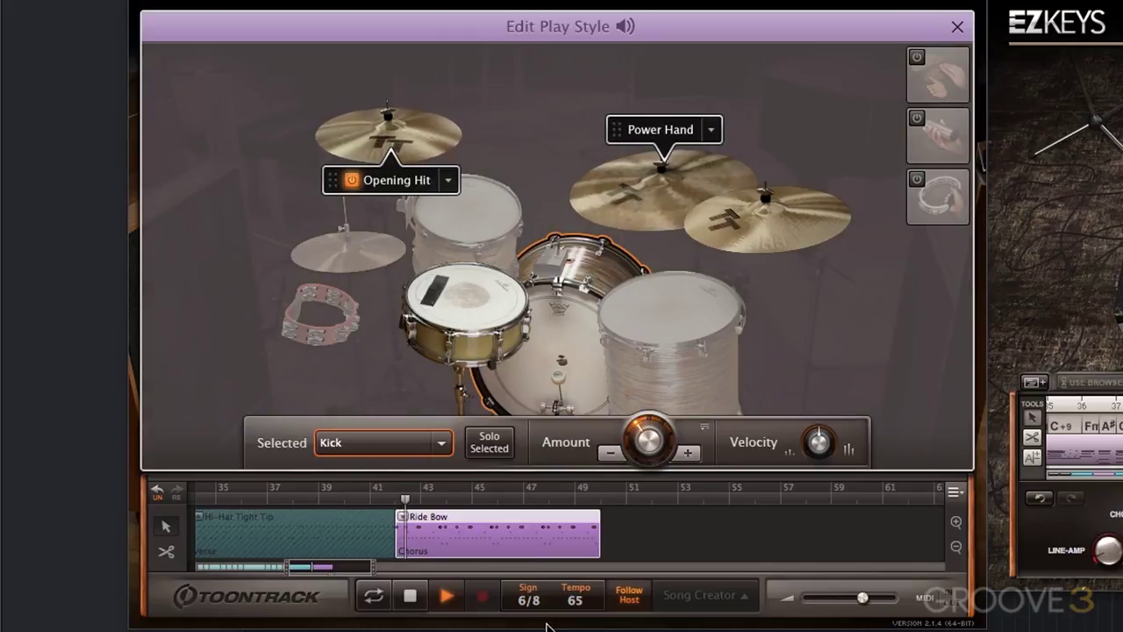
click(613, 455)
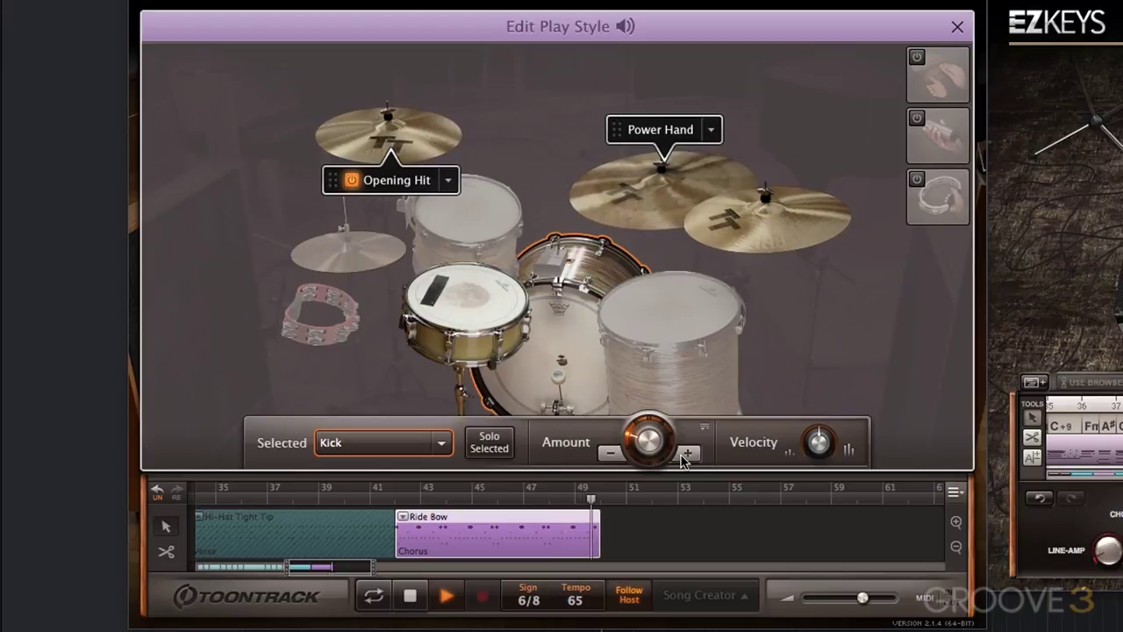
key(space)
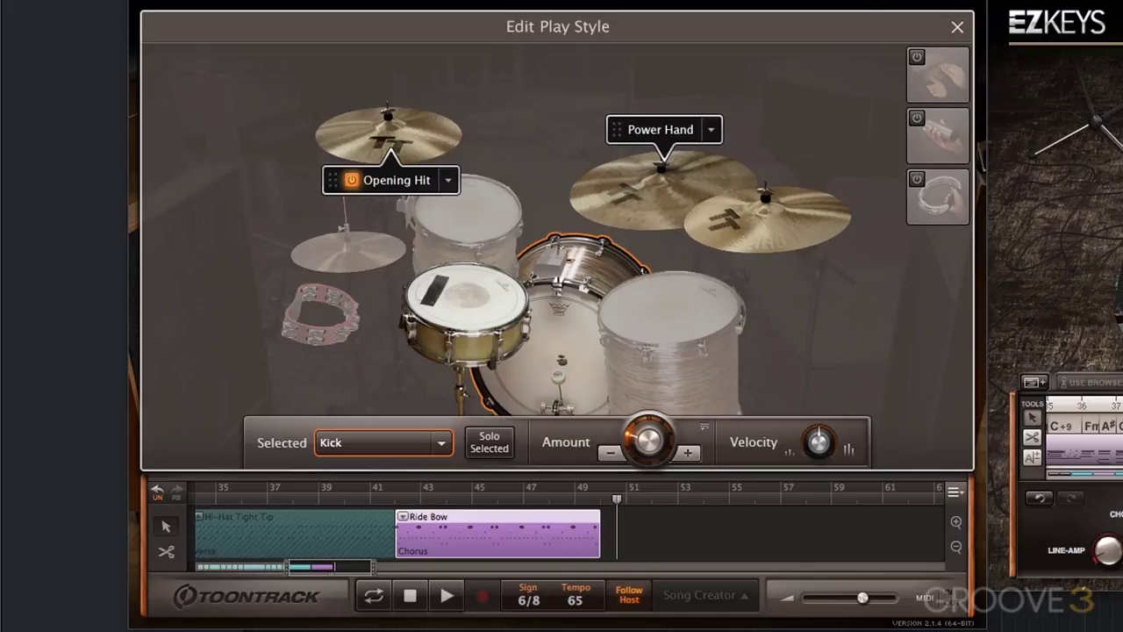
click(957, 27)
- Add the verse groove Variation 04 at bar 50 and move its Power Hand from the hi-hat to the ride
click(566, 140)
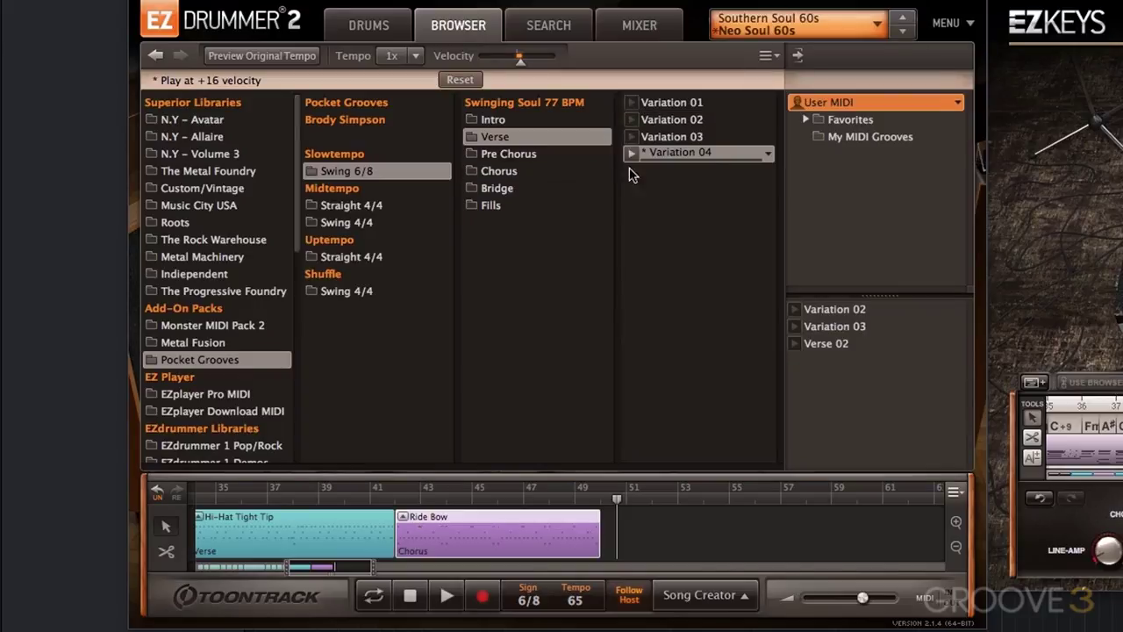
drag(664, 161, 602, 529)
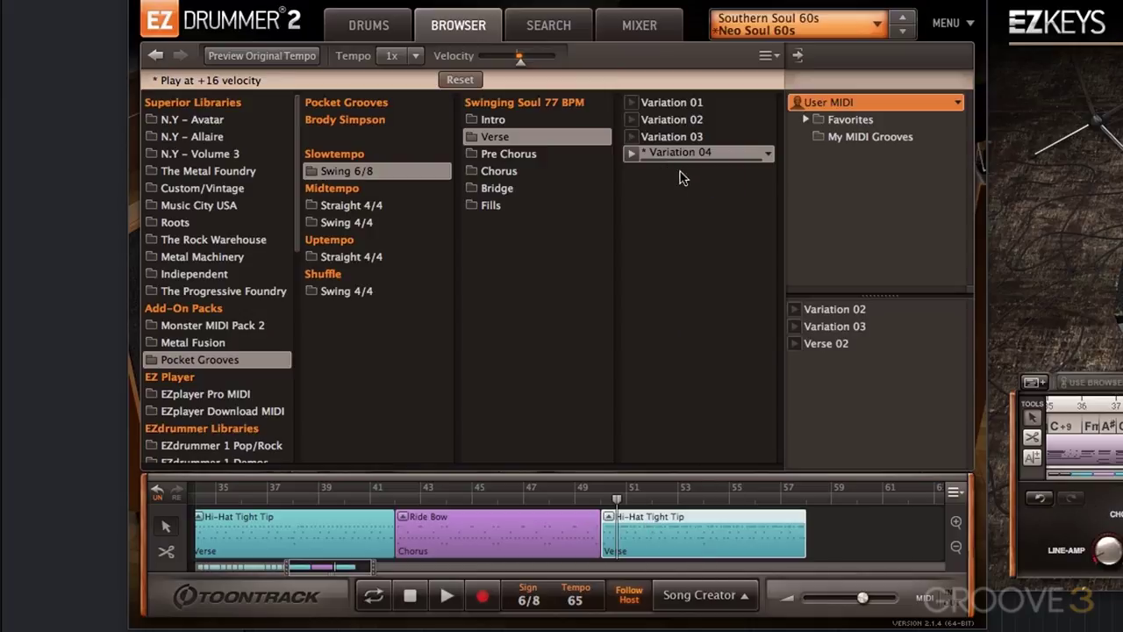
double_click(651, 551)
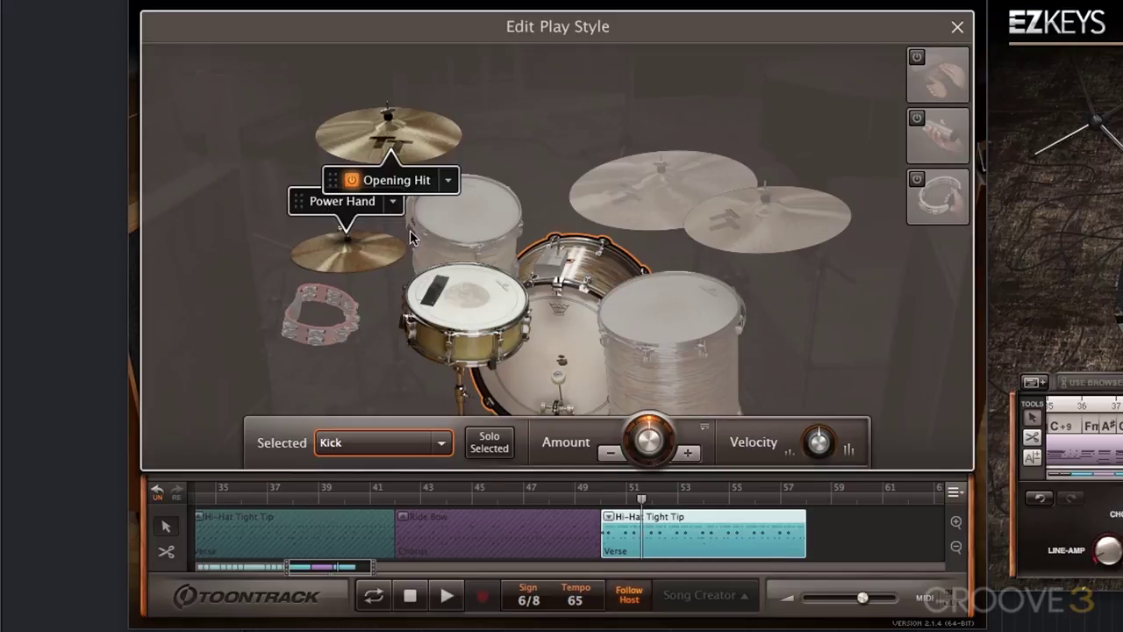
drag(333, 208, 662, 167)
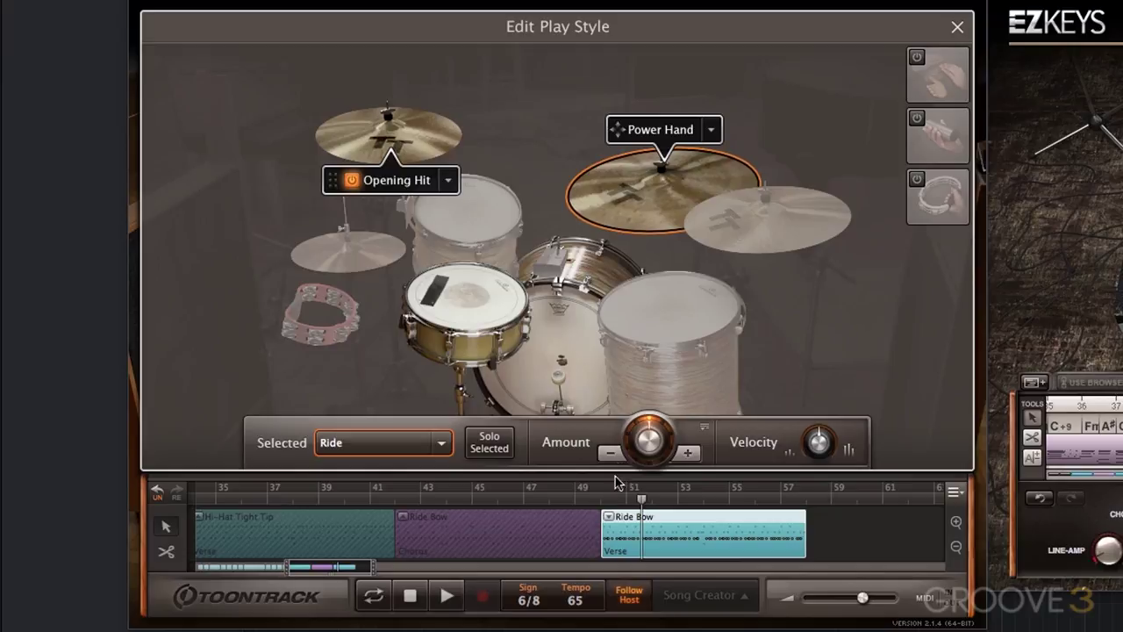
- Raise the ride's velocity on the verse block at bar 50 and audition the block
key(space)
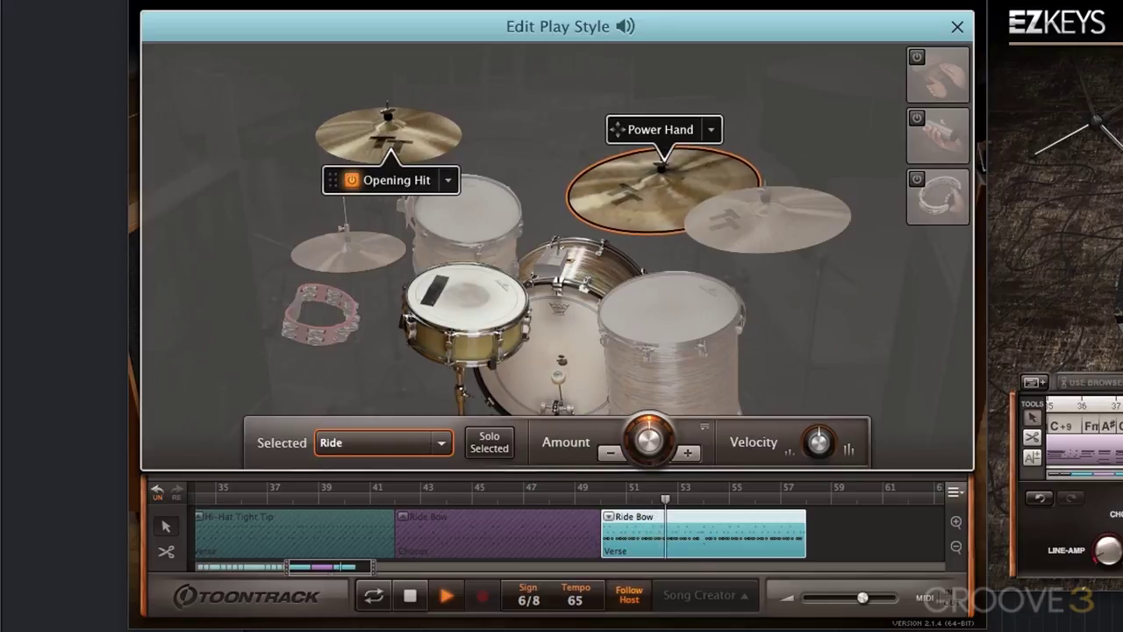
key(space)
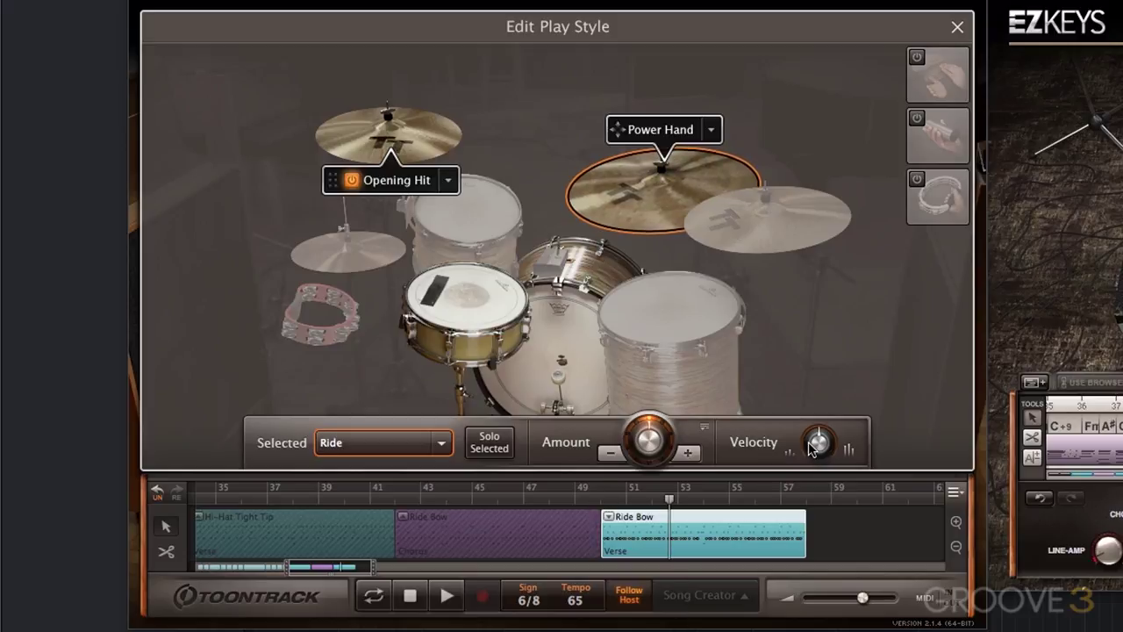
key(space)
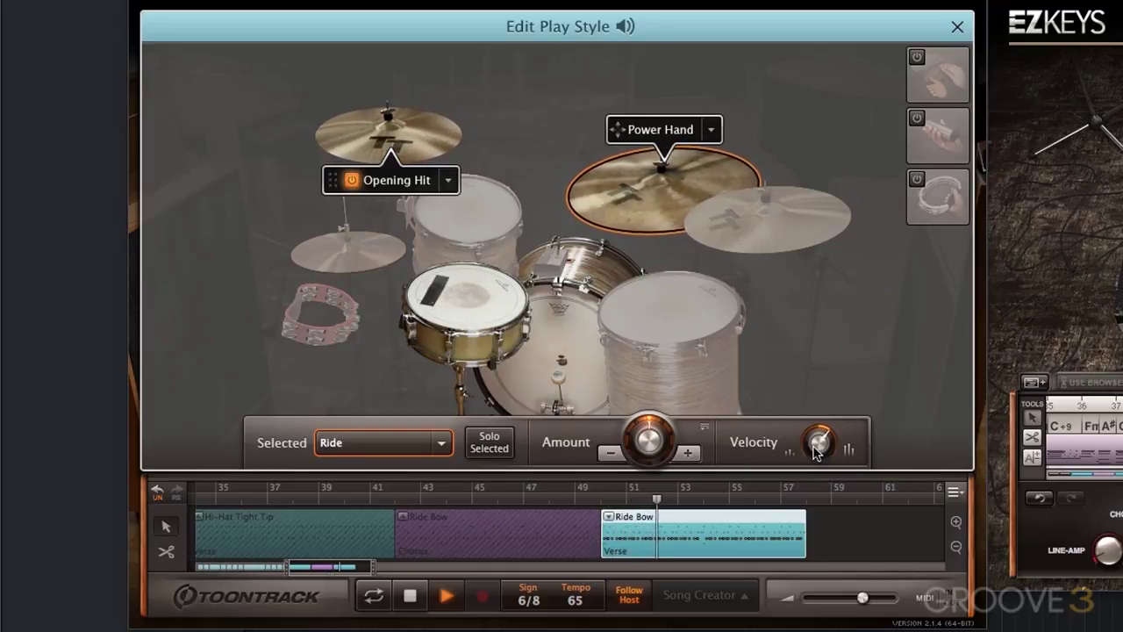
mouse_move(816, 448)
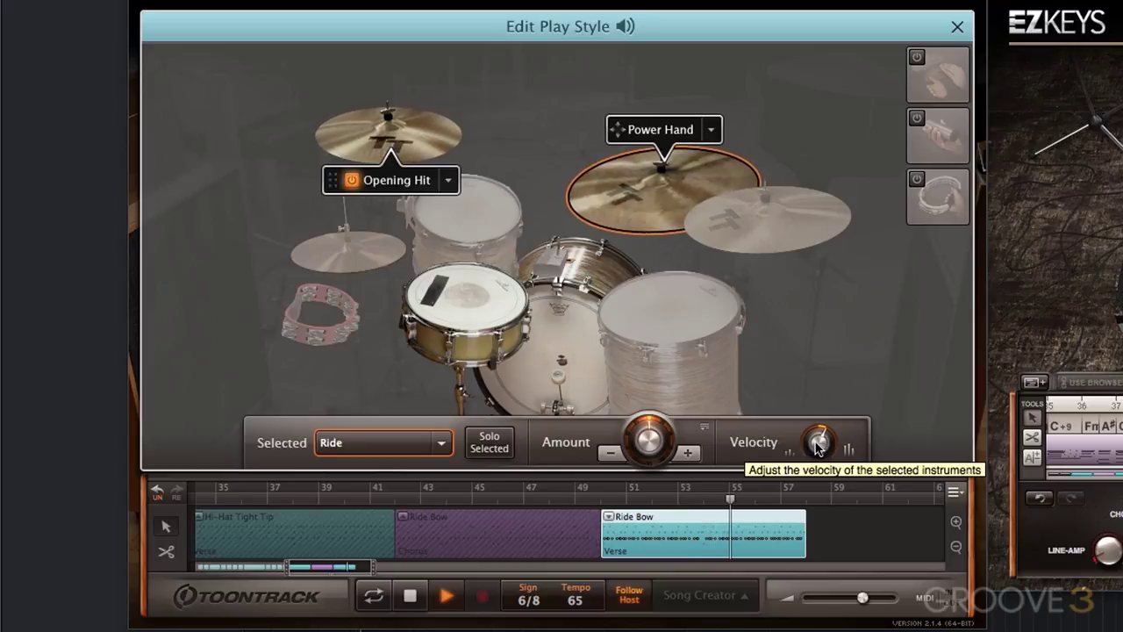
key(space)
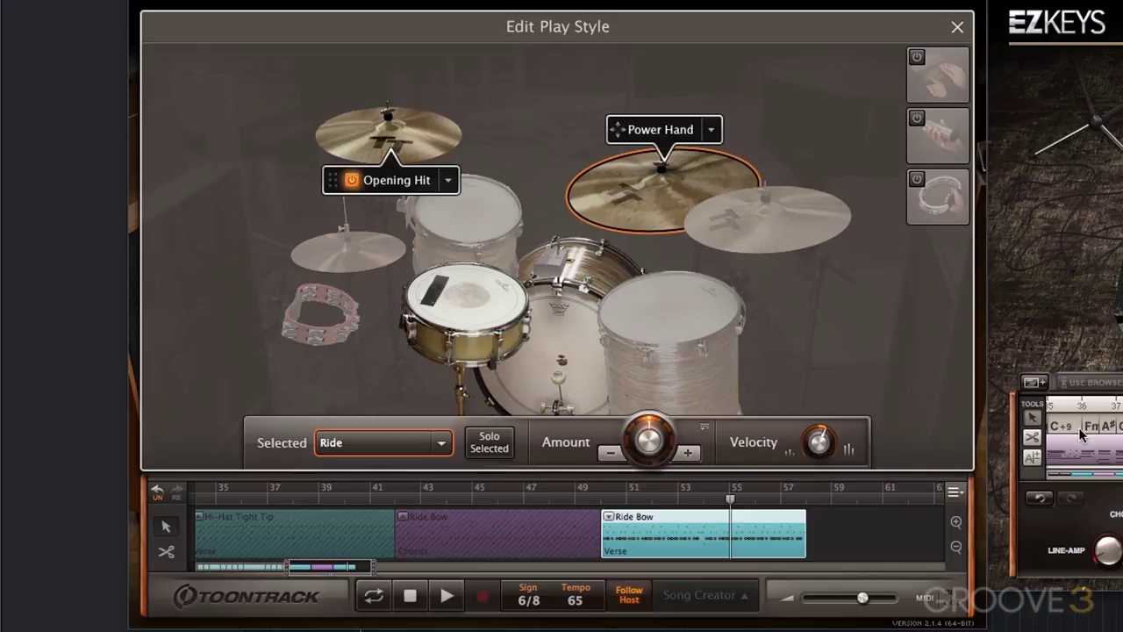
- Add the Swinging Soul verse groove Variation 01 to the song at bar 58 and shorten it to two bars
click(789, 493)
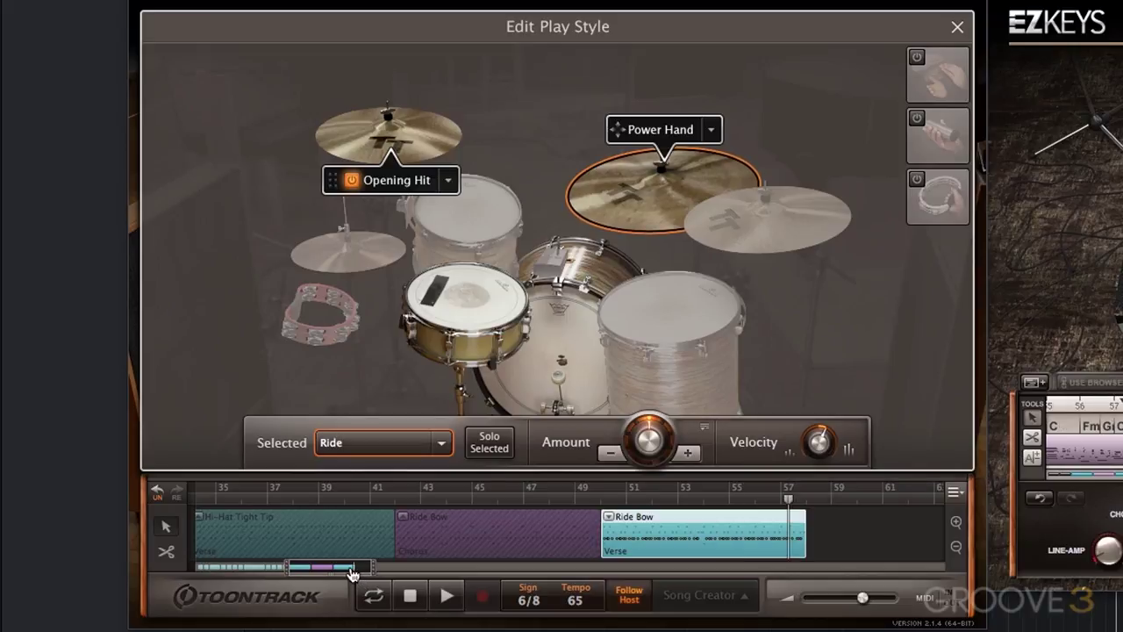
drag(352, 575, 379, 581)
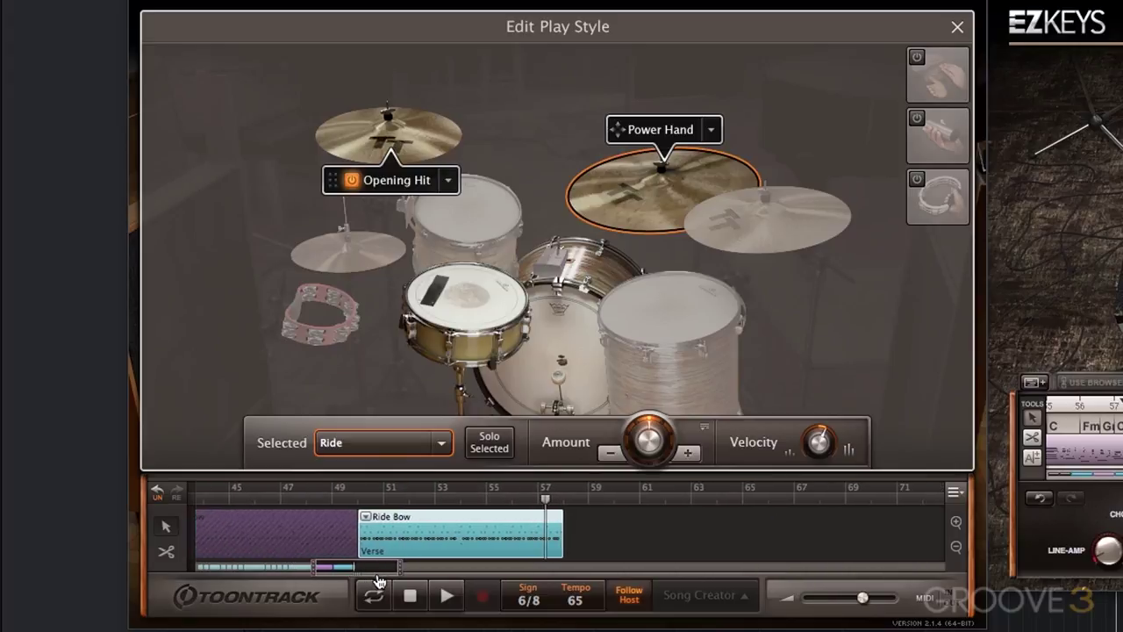
click(564, 498)
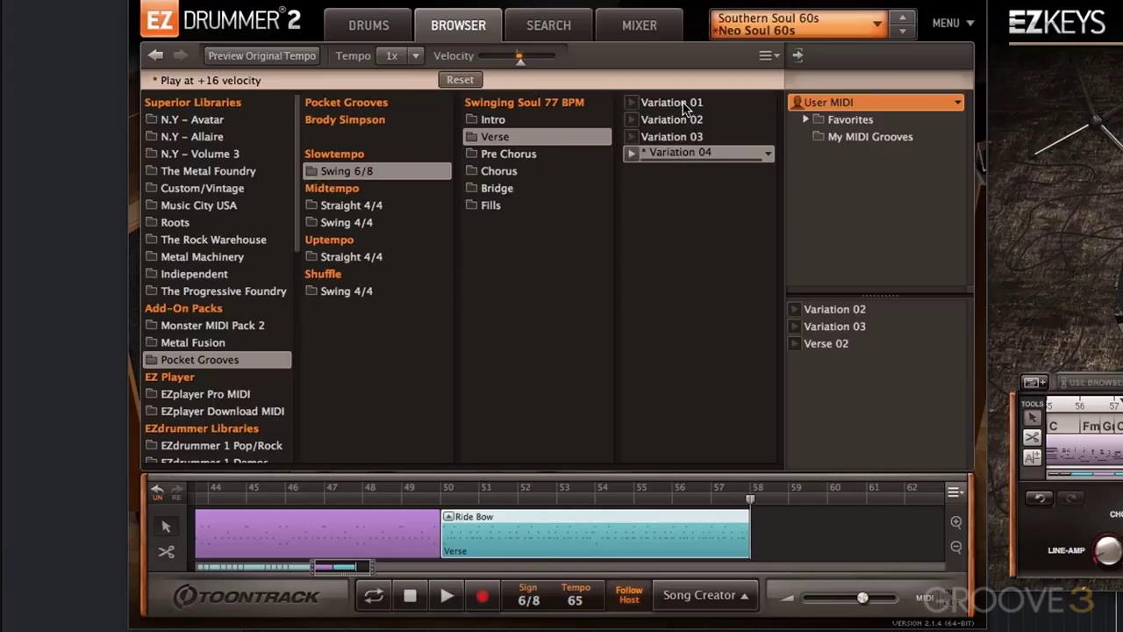
click(683, 103)
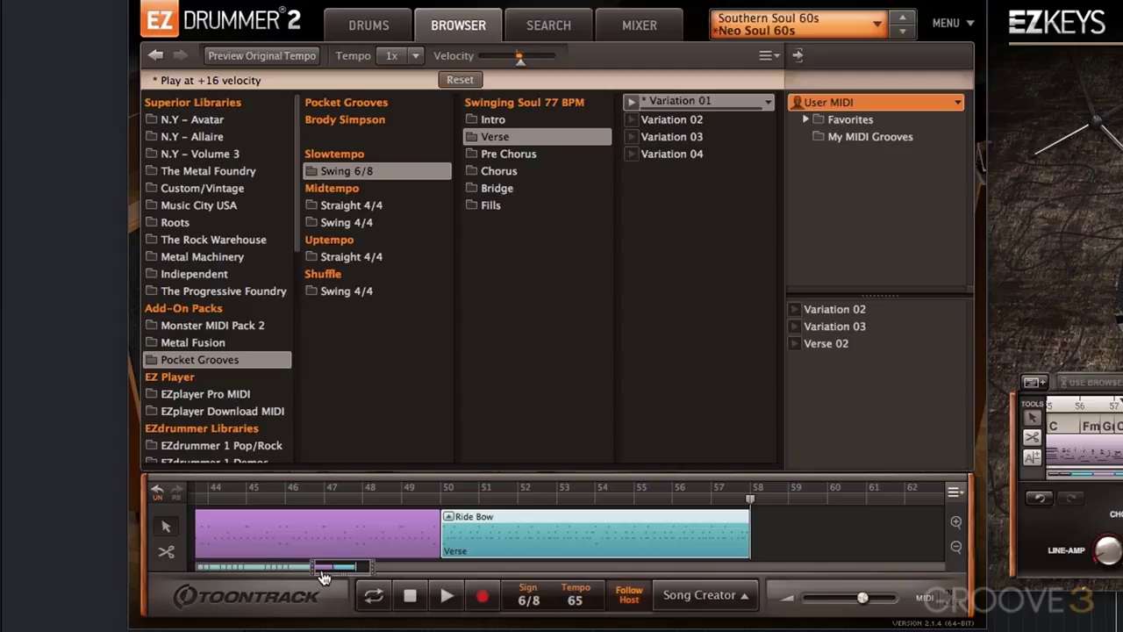
drag(332, 575, 355, 575)
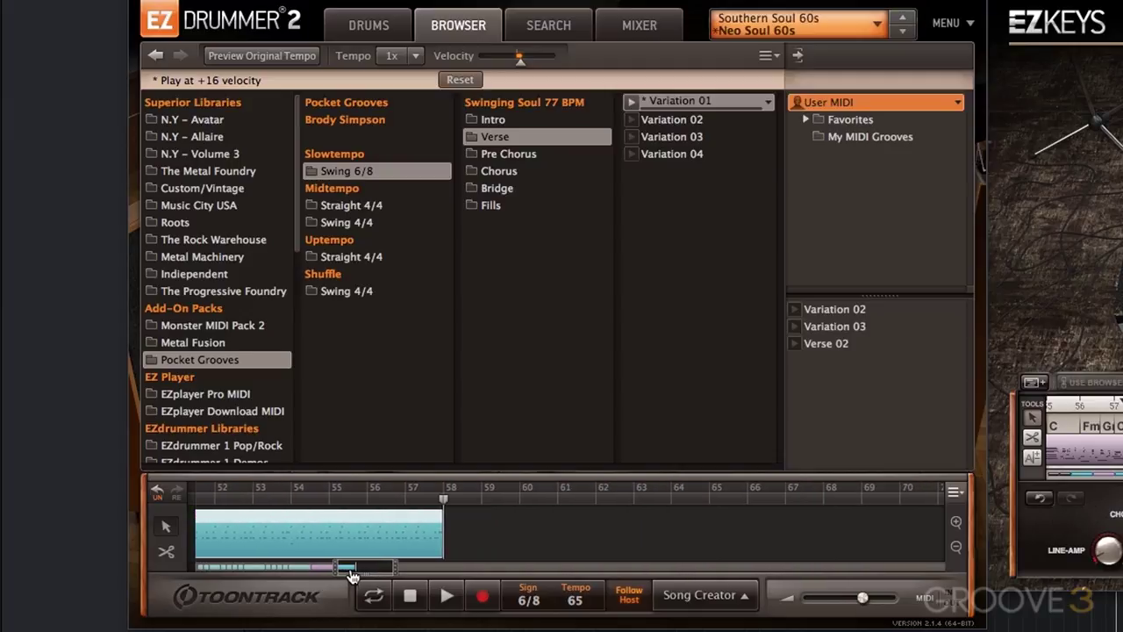
drag(544, 474, 457, 518)
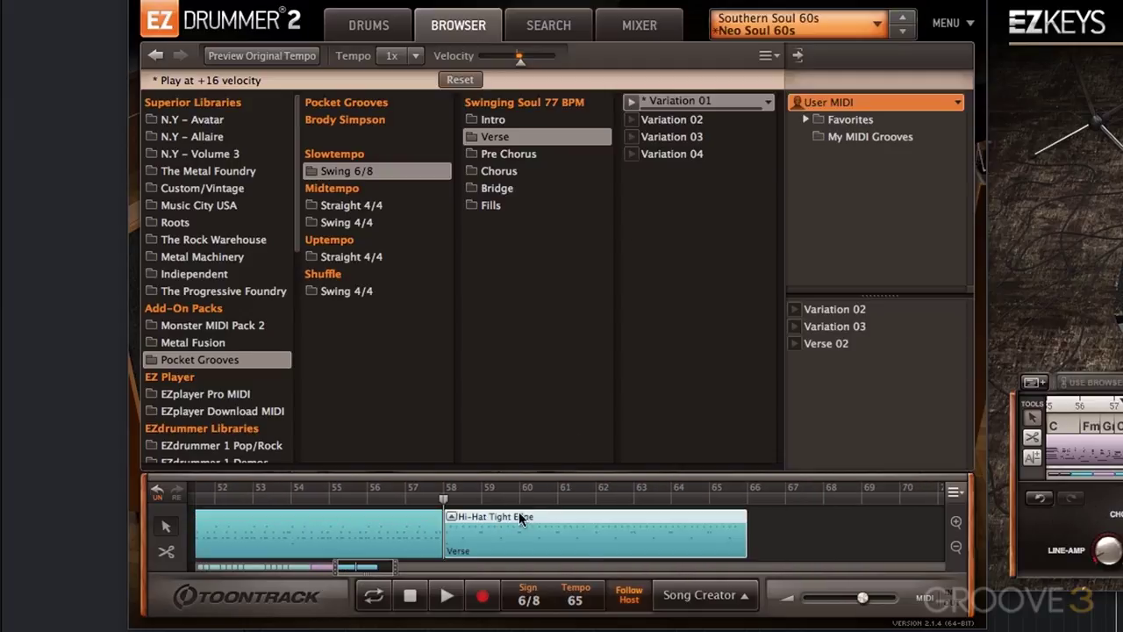
drag(744, 533, 520, 546)
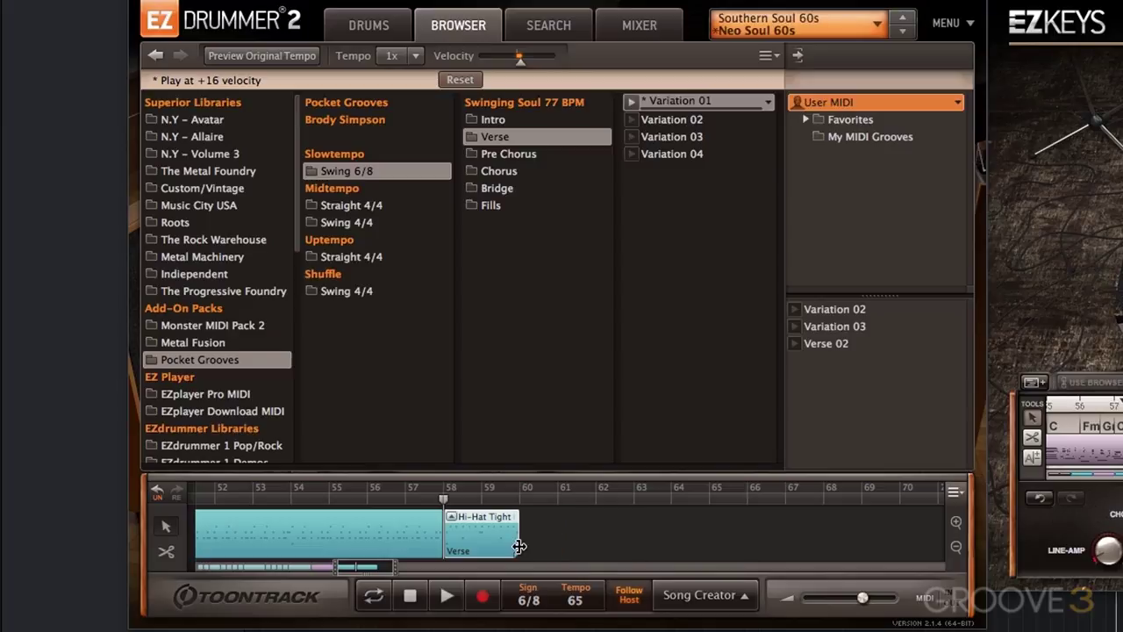
- On the verse block at bar 58, turn off the Opening Hit and set the snare to Sidestick with velocity 26
double_click(517, 544)
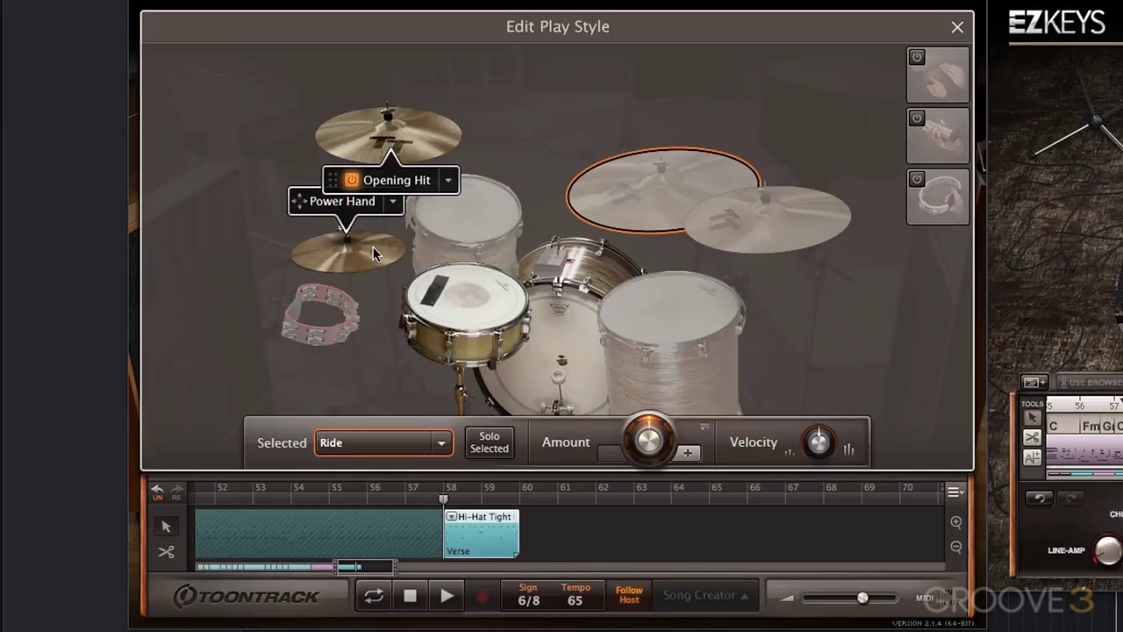
click(407, 178)
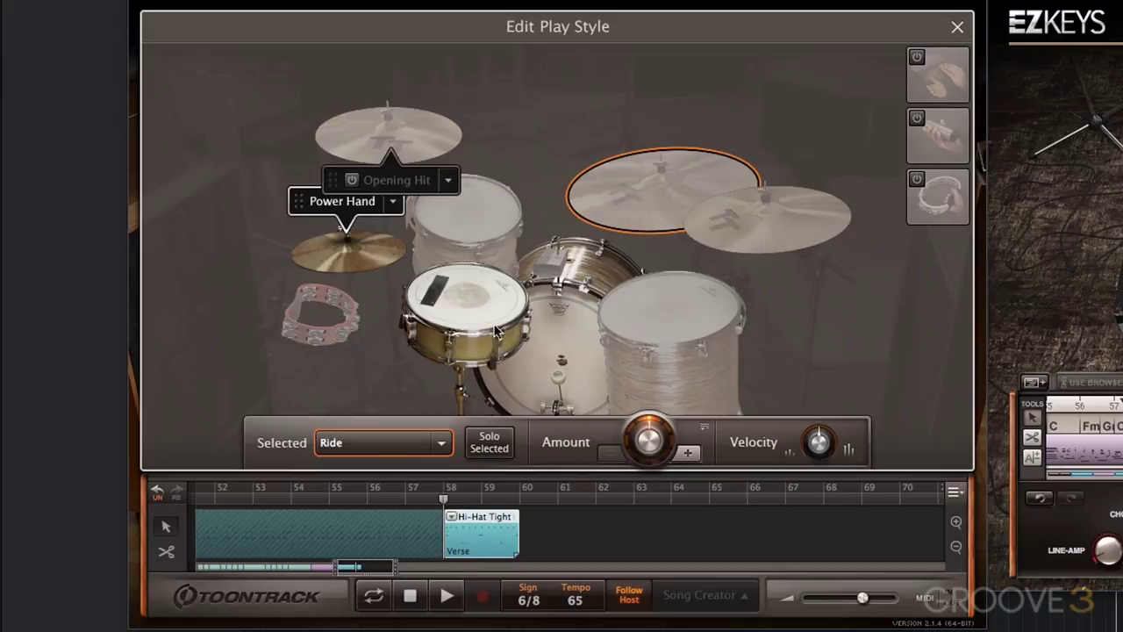
click(569, 344)
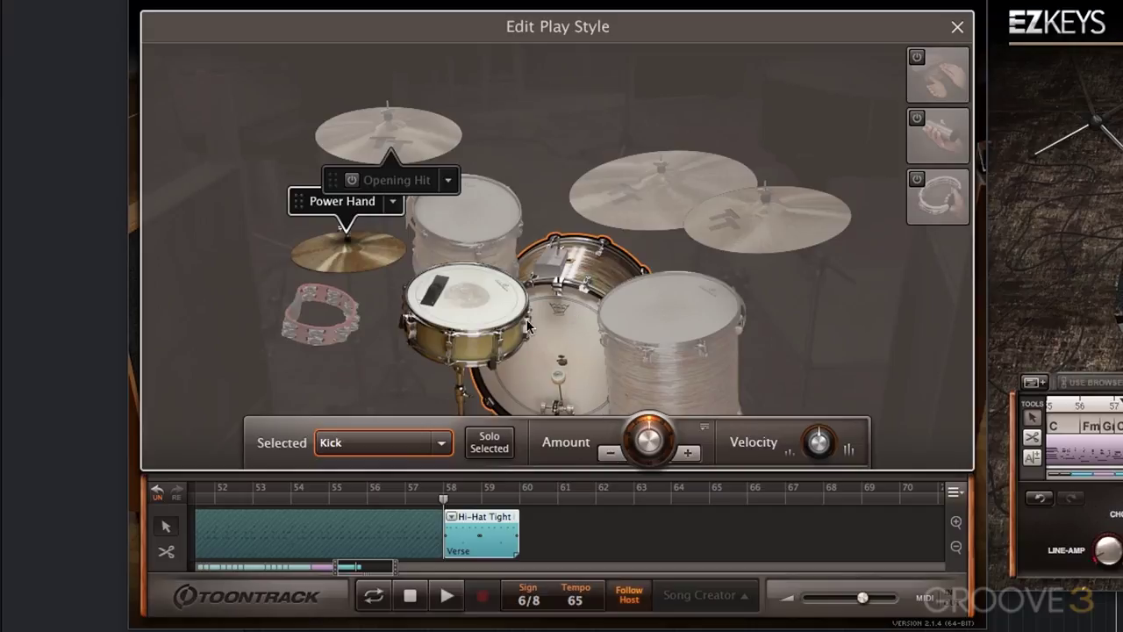
right_click(472, 300)
mouse_move(569, 418)
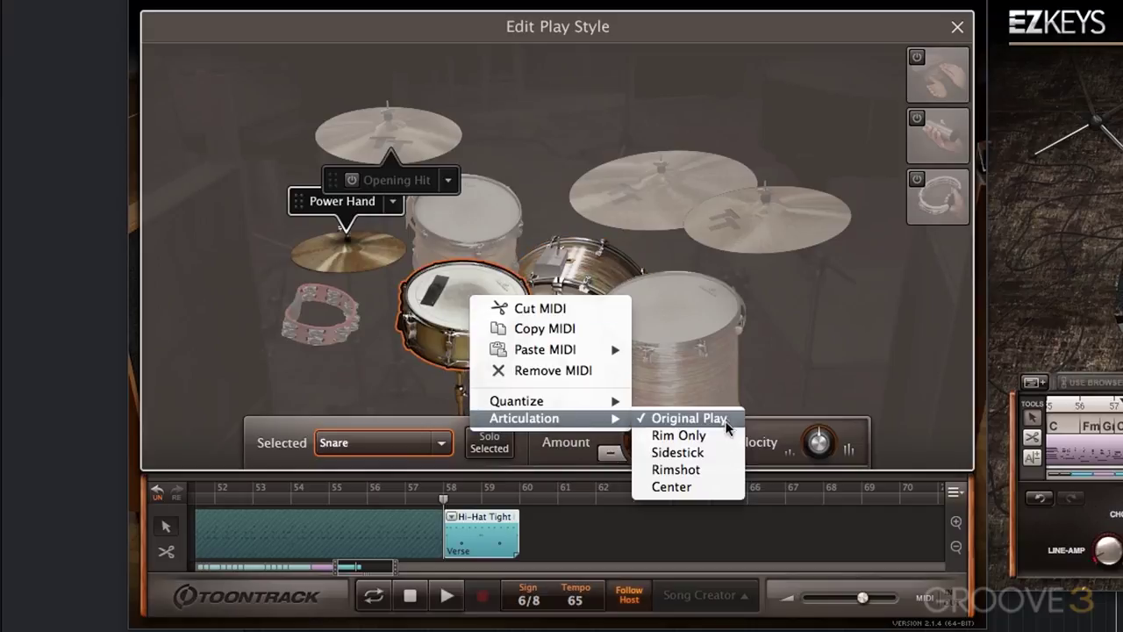
click(715, 455)
mouse_move(812, 443)
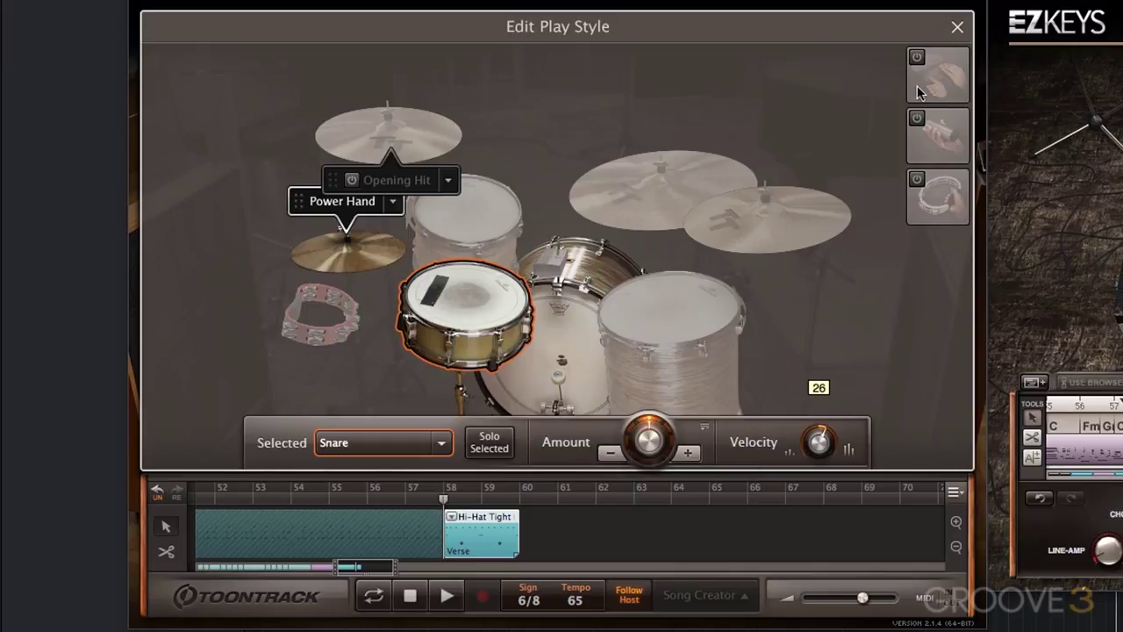
click(957, 27)
- Audition the edited two-bar verse block and duplicate it at bar 60
key(space)
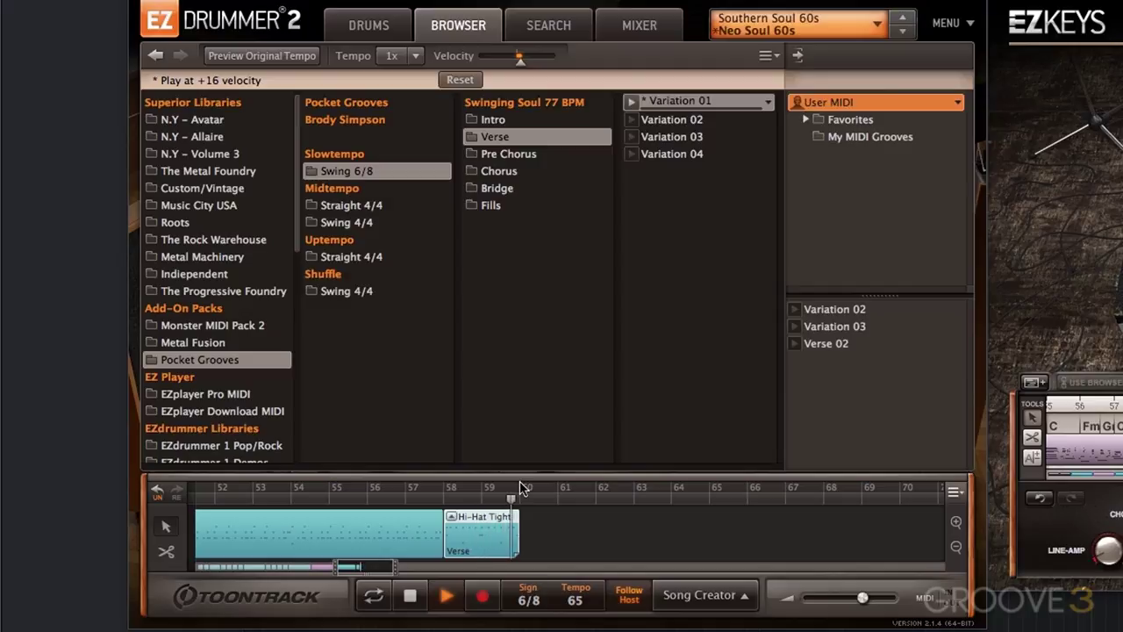
key(space)
drag(476, 535, 551, 536)
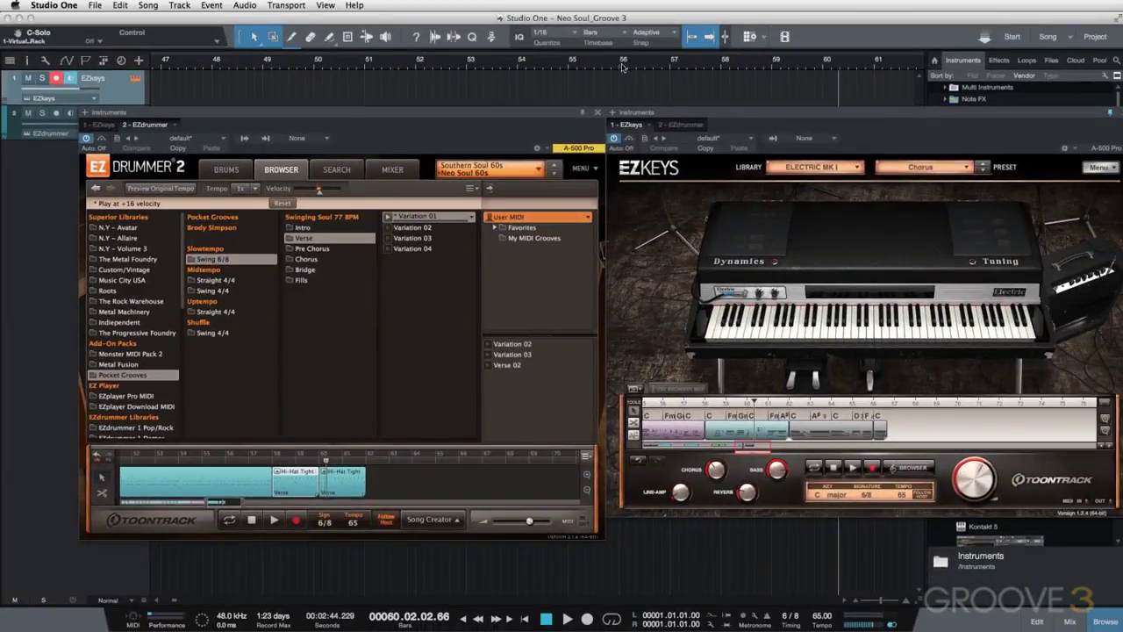
- Play the song from bar 58 in Studio One to hear both two-bar verse blocks with the EZkeys part
click(620, 64)
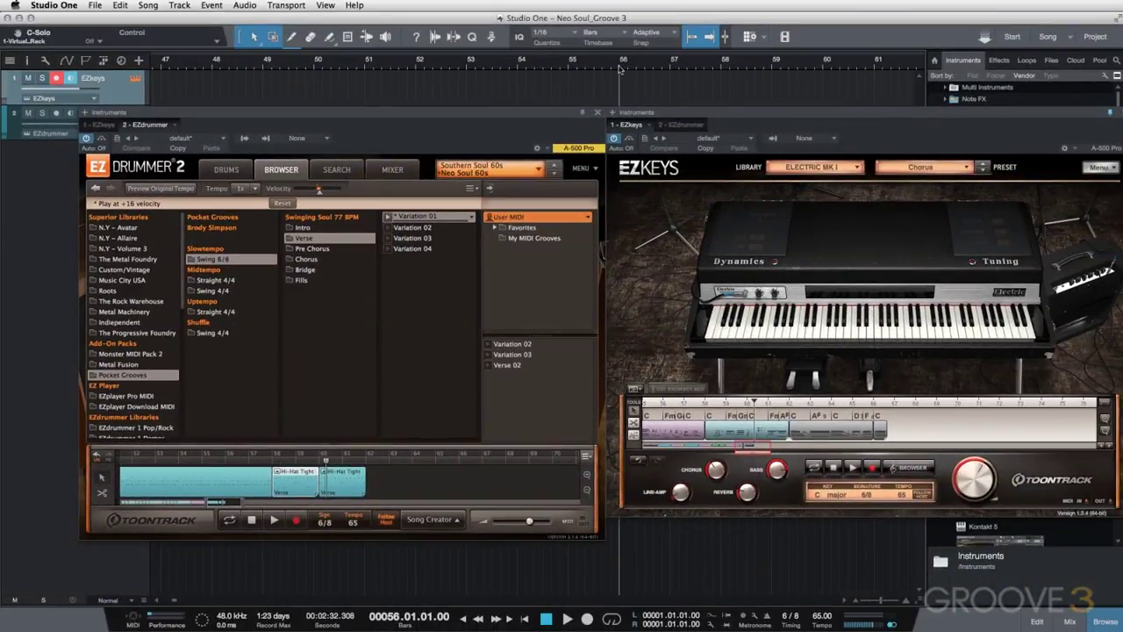
click(721, 65)
key(space)
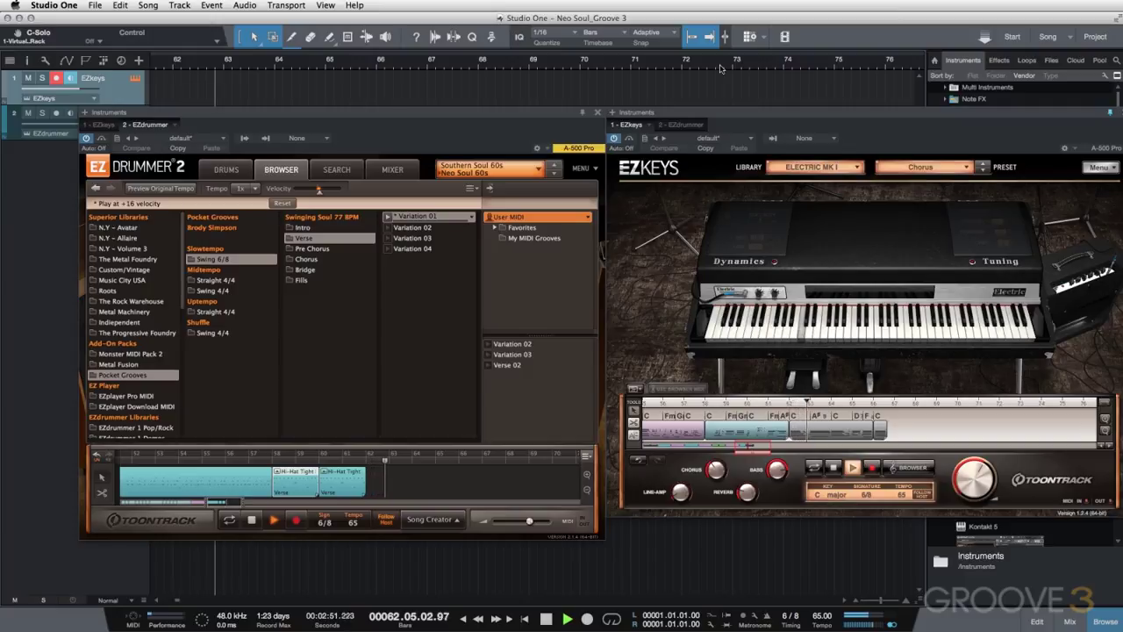
key(space)
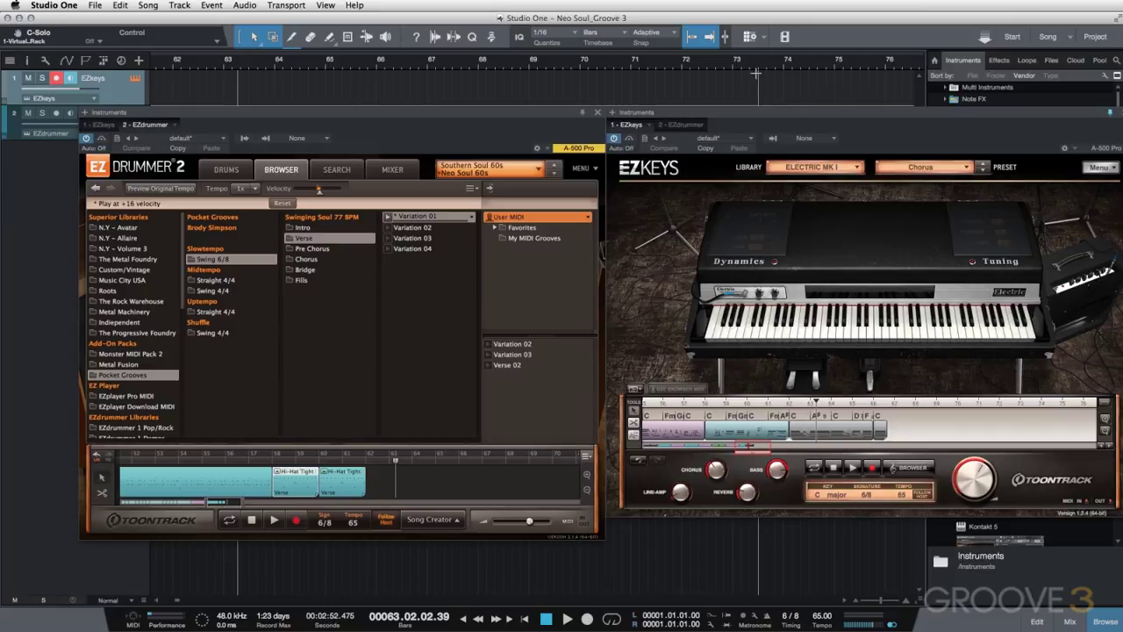
- Add verse Variation 01 as a four-bar block at bar 62, with a louder Sidestick snare and no Opening Hit
drag(412, 216, 369, 481)
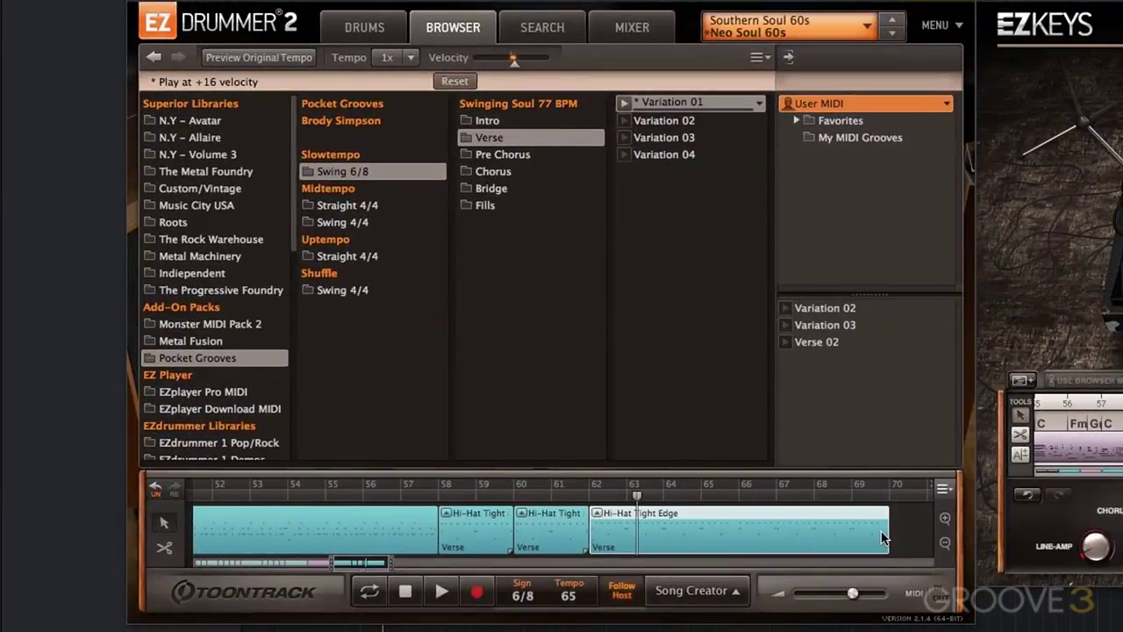
drag(884, 535, 743, 536)
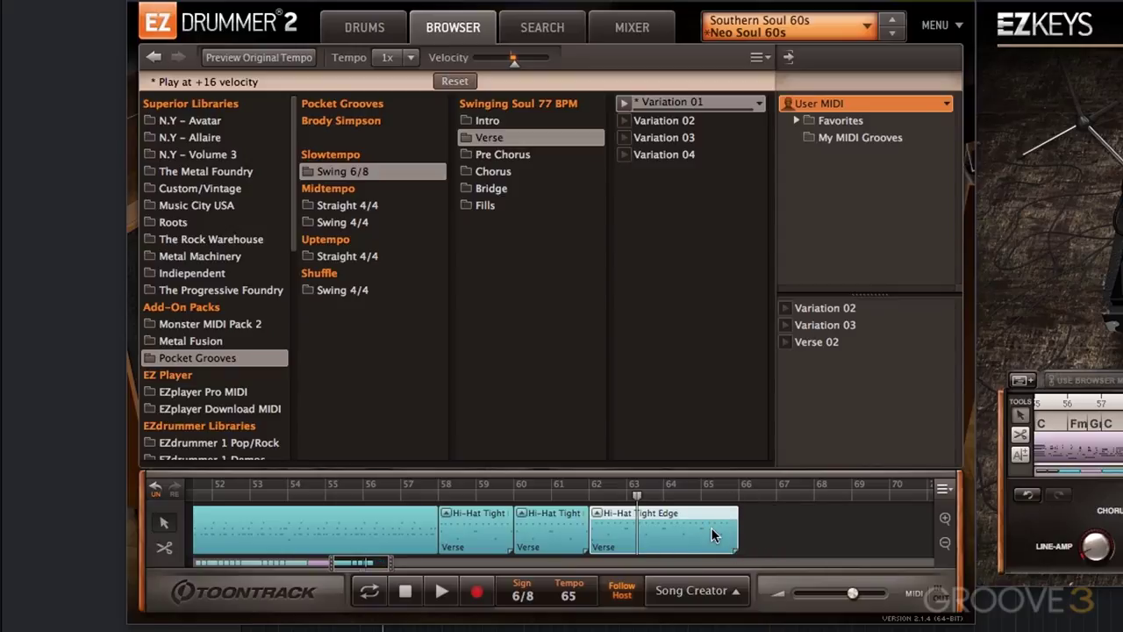
double_click(690, 551)
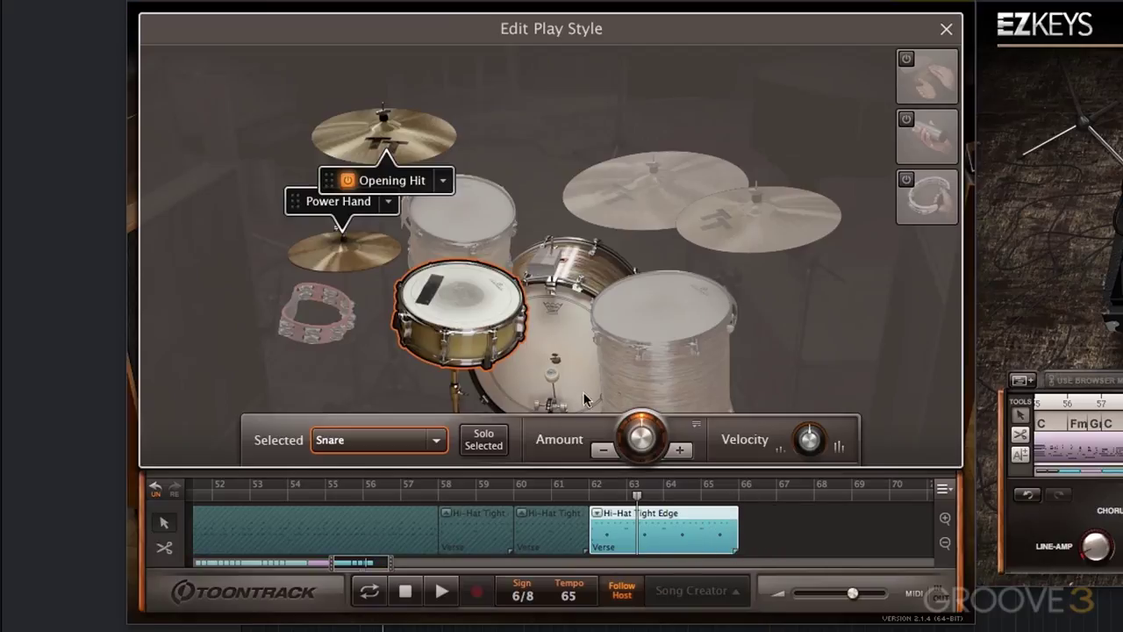
right_click(476, 312)
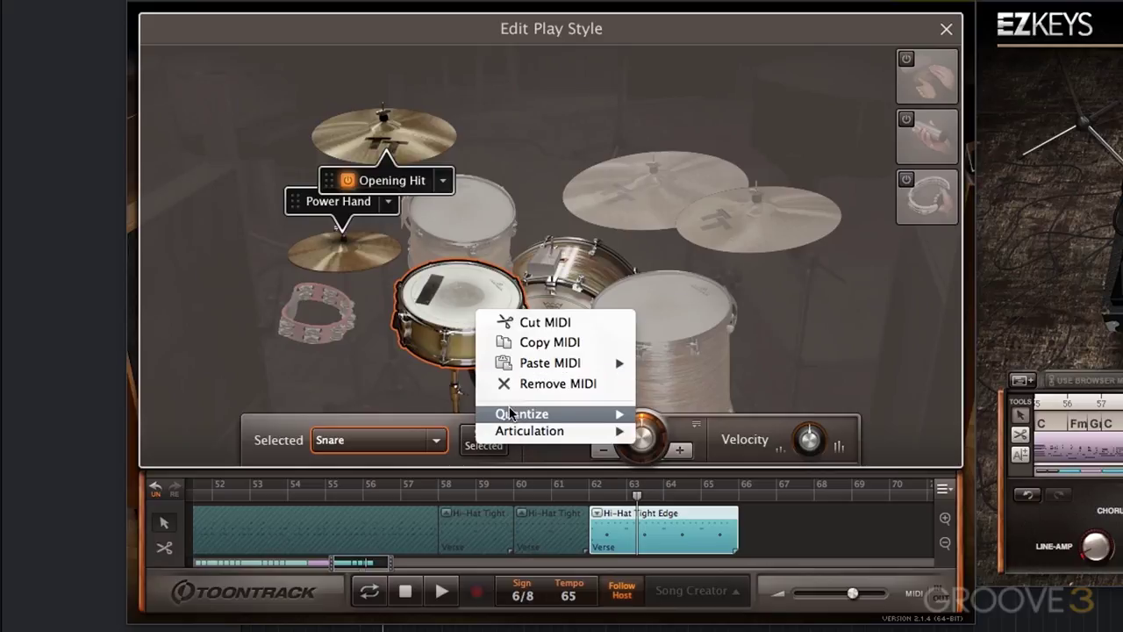
mouse_move(570, 430)
click(713, 470)
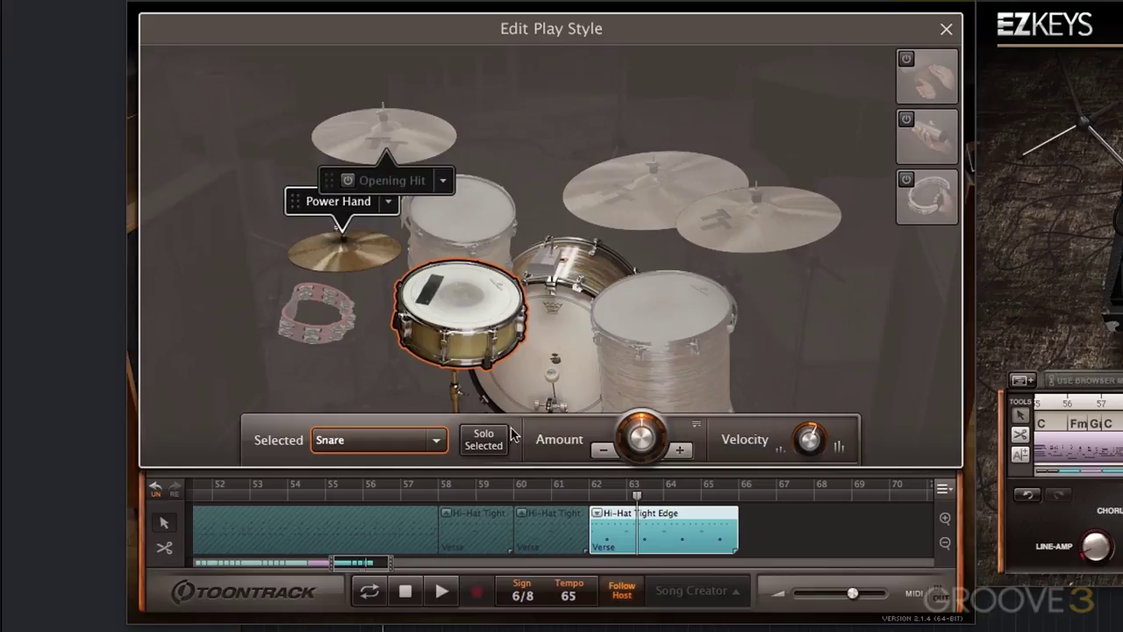
- Reduce the kick's amount by two steps on the verse block at bar 62 and close Edit Play Style
click(561, 351)
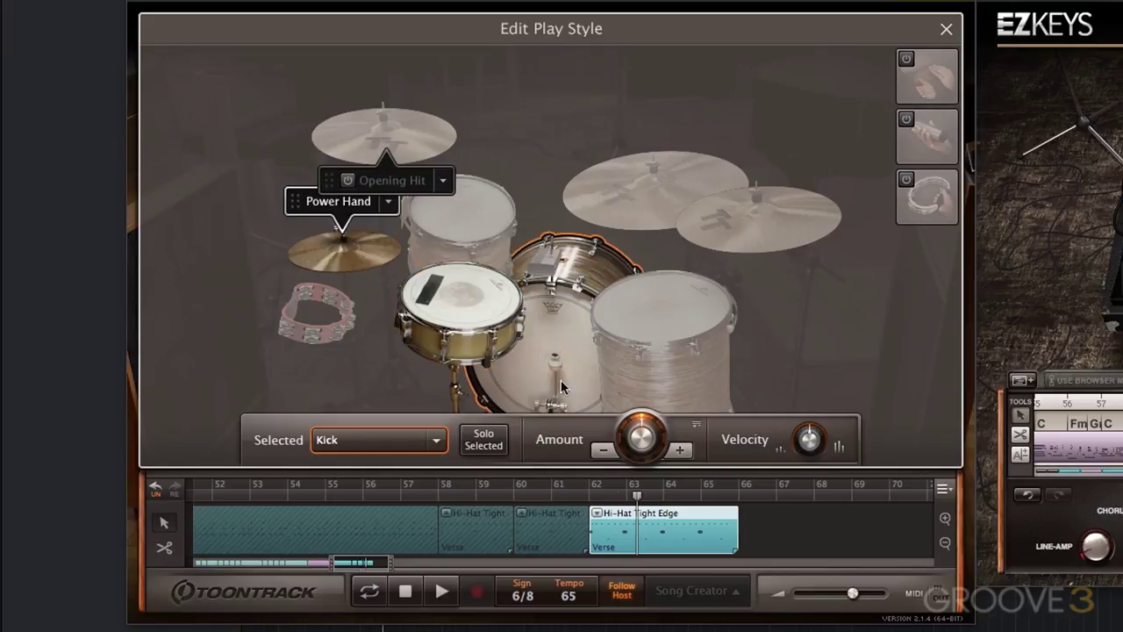
click(604, 451)
click(604, 451)
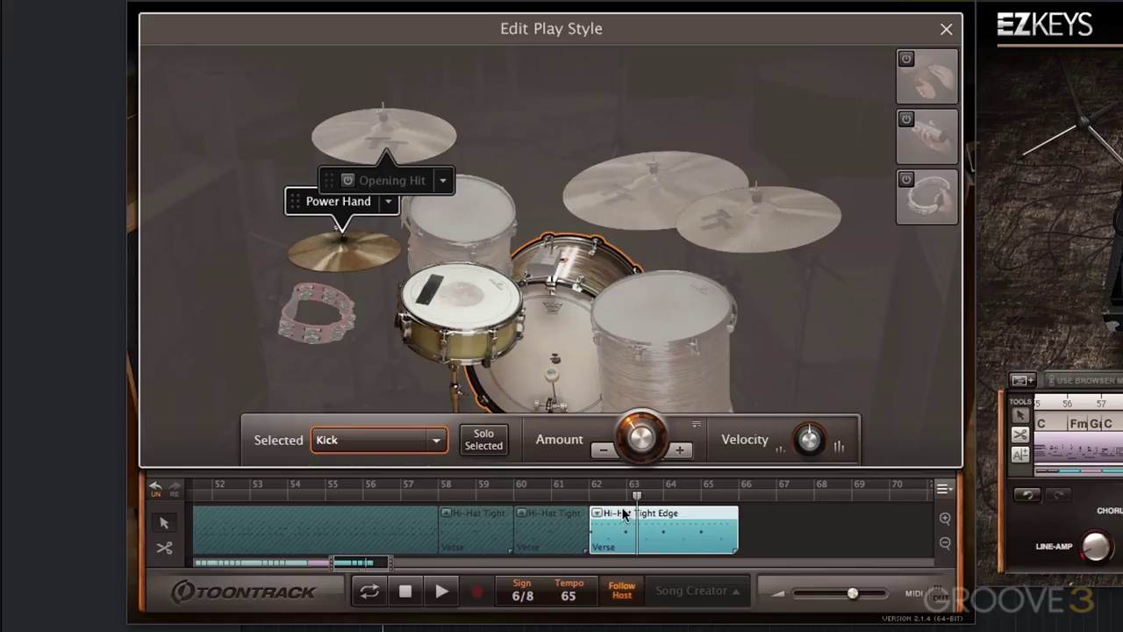
click(946, 32)
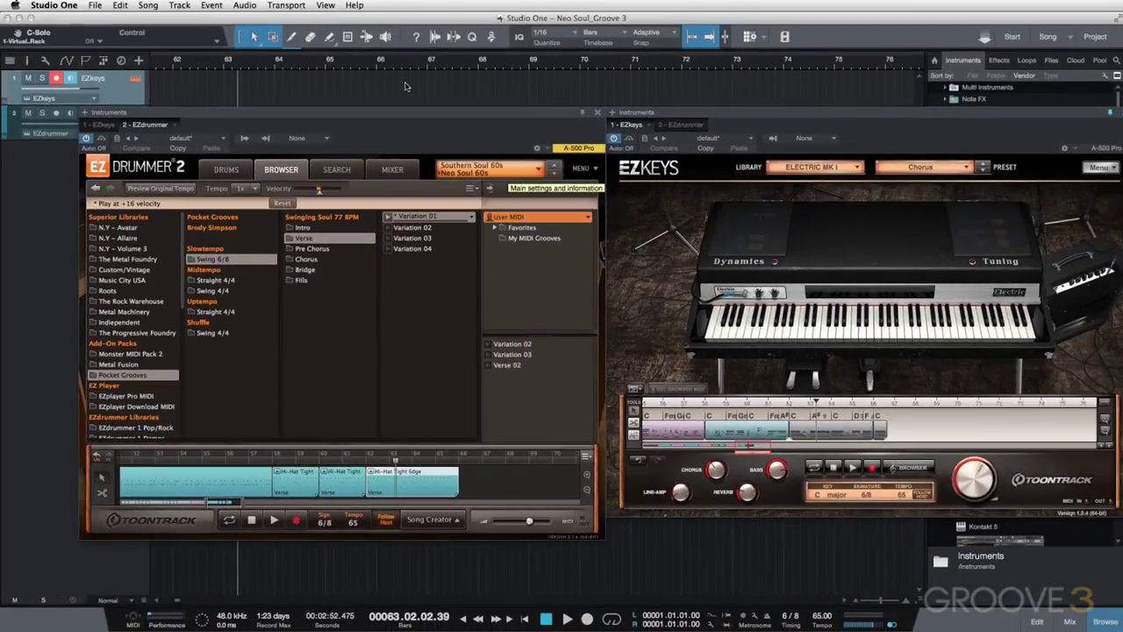
- Play the song through to bar 66 to audition the four-bar verse block with the EZkeys part
scroll(405, 86, left, 10)
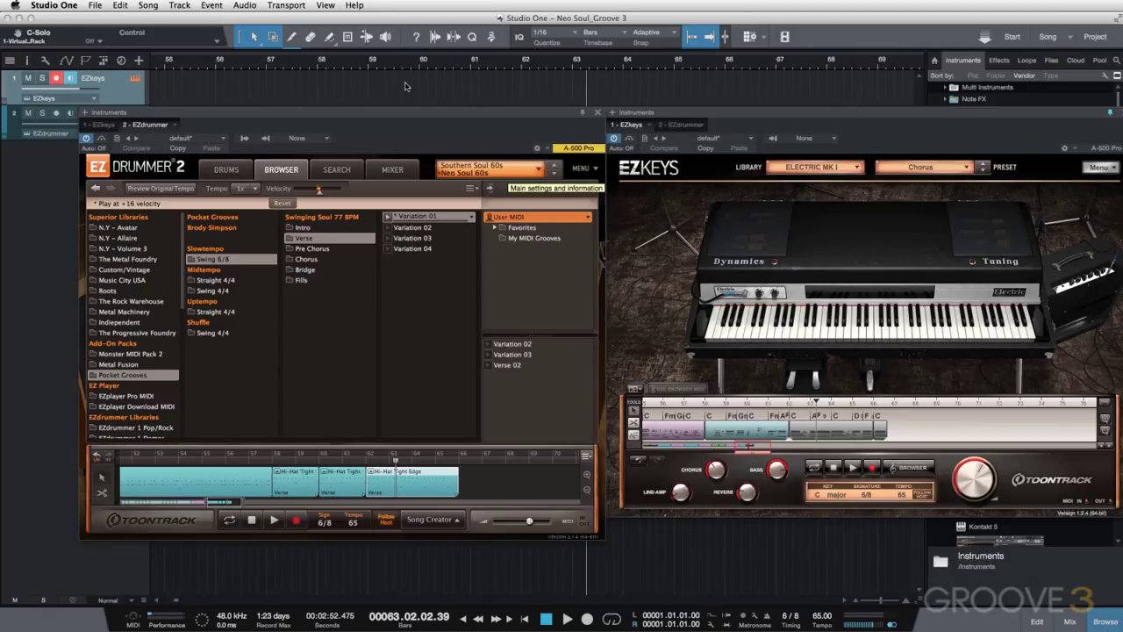
key(space)
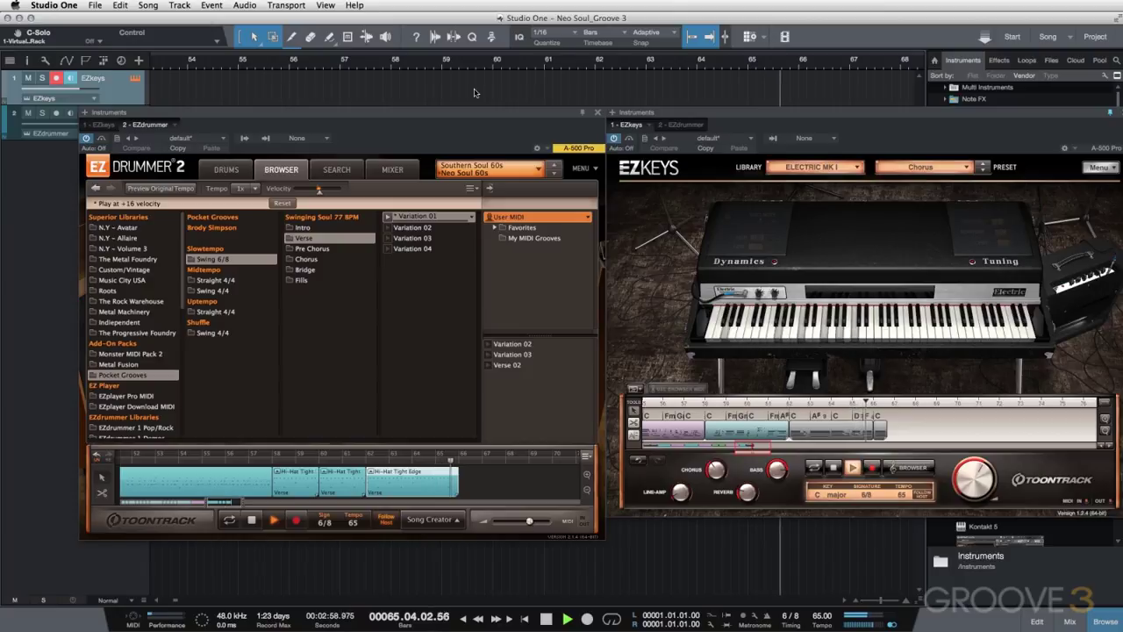
key(space)
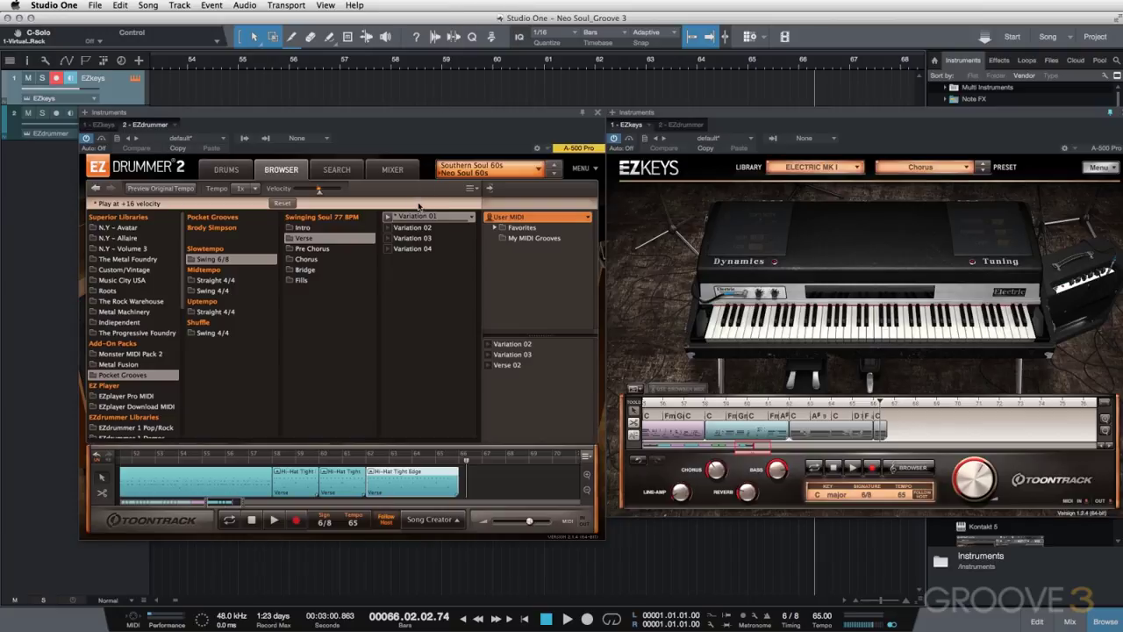
- Add verse Variation 01 at bar 66 and shorten it to about three quarters of a bar
drag(410, 217, 465, 483)
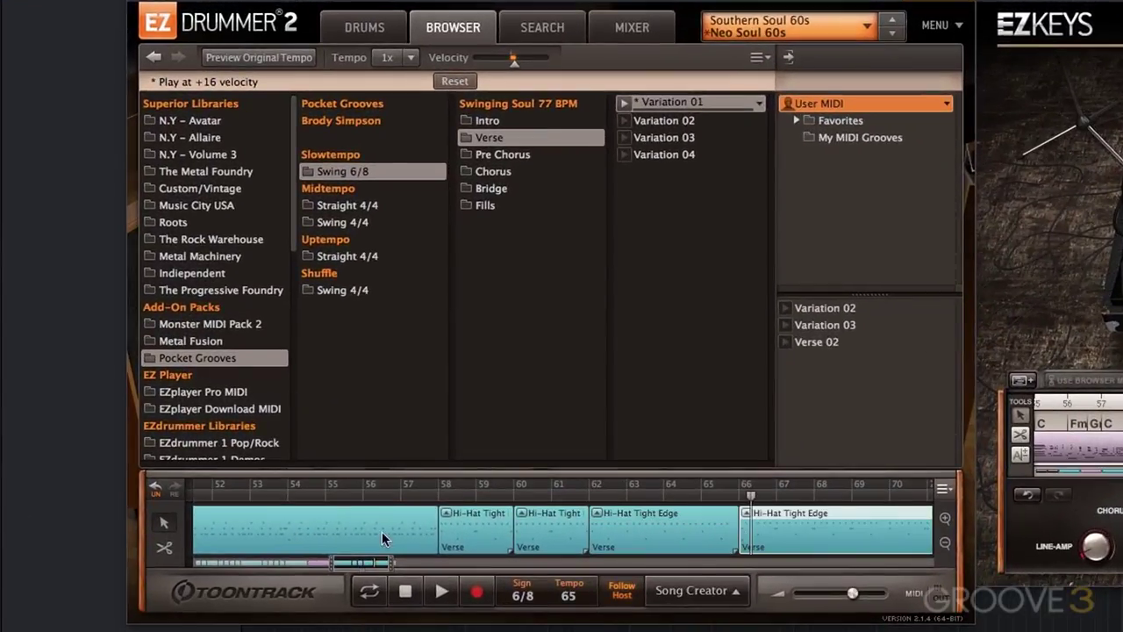
drag(355, 572, 362, 572)
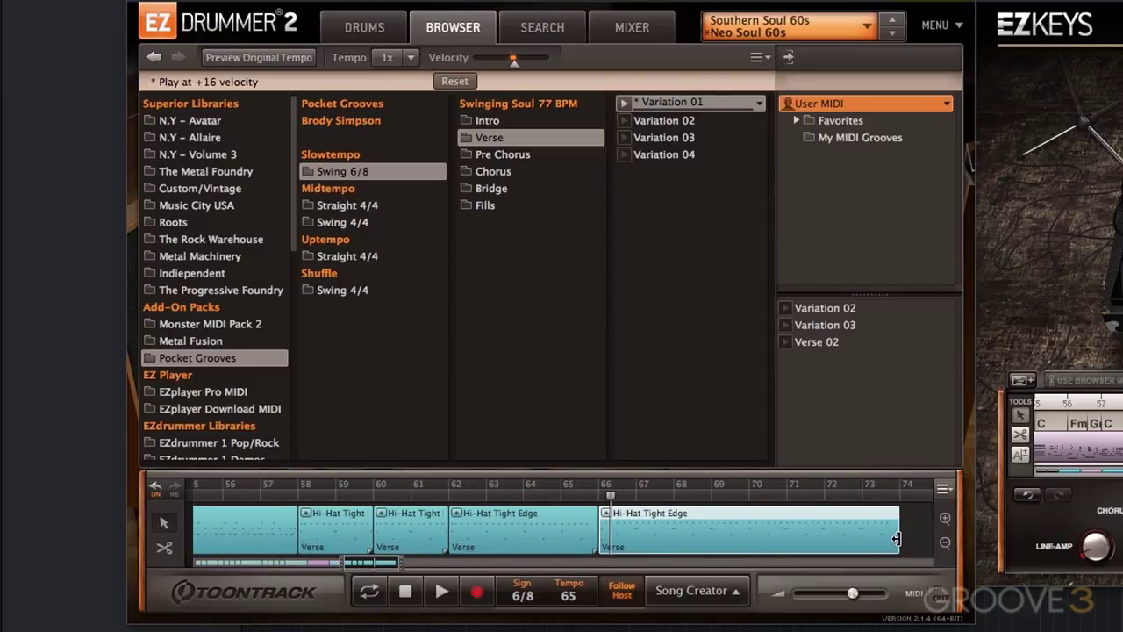
drag(896, 539, 638, 538)
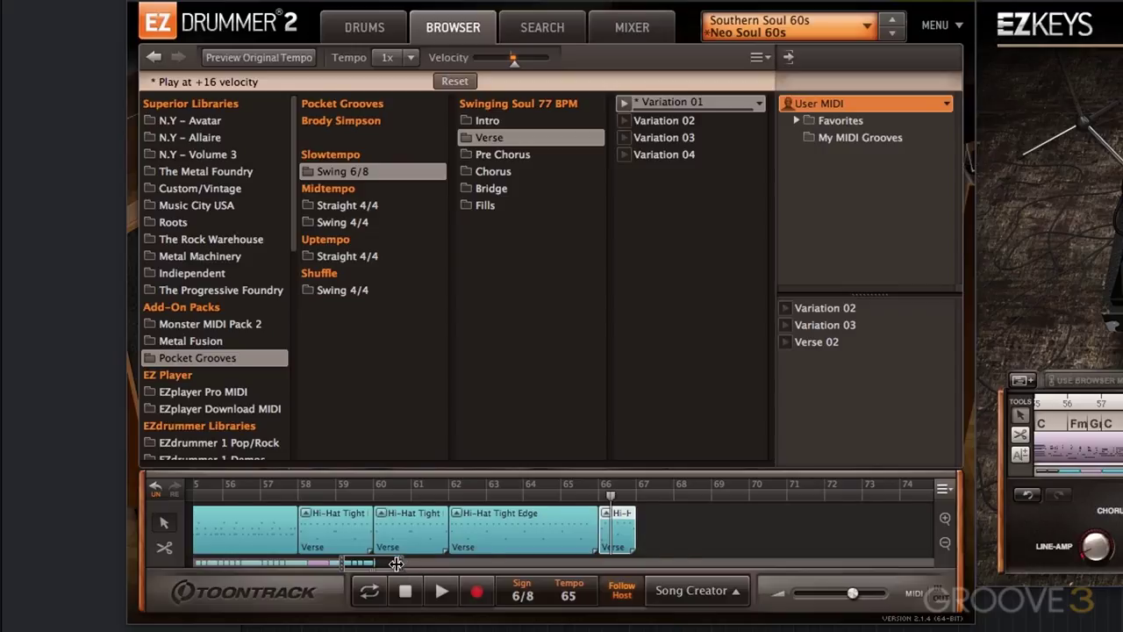
drag(396, 562, 487, 456)
- Remove the snare and hi-hat MIDI from the short verse block at bar 66
double_click(362, 548)
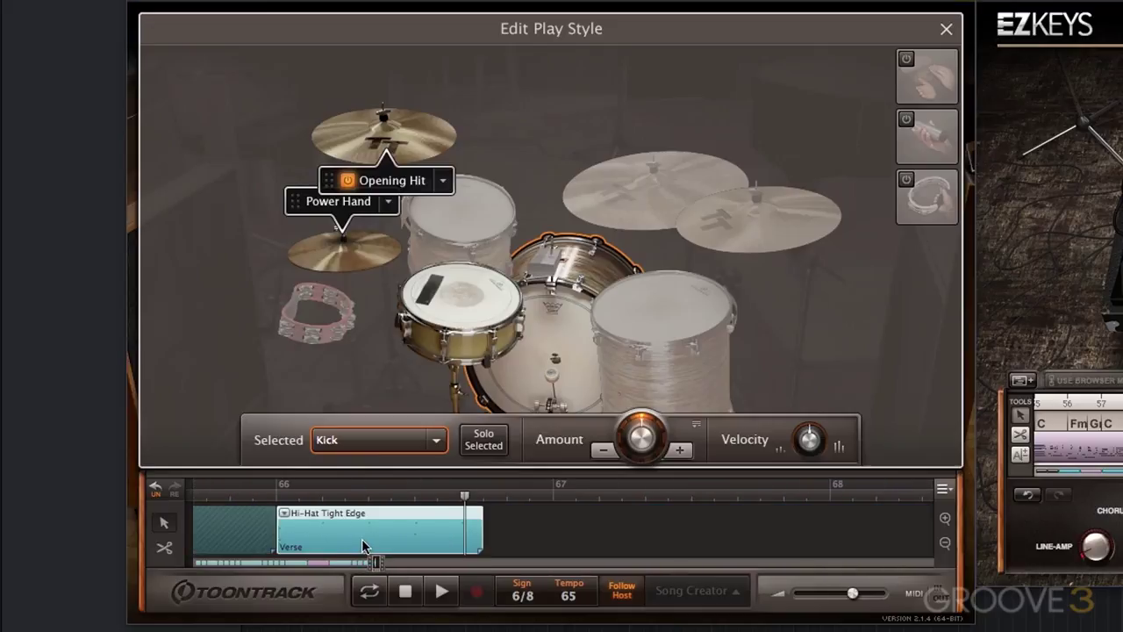
right_click(448, 295)
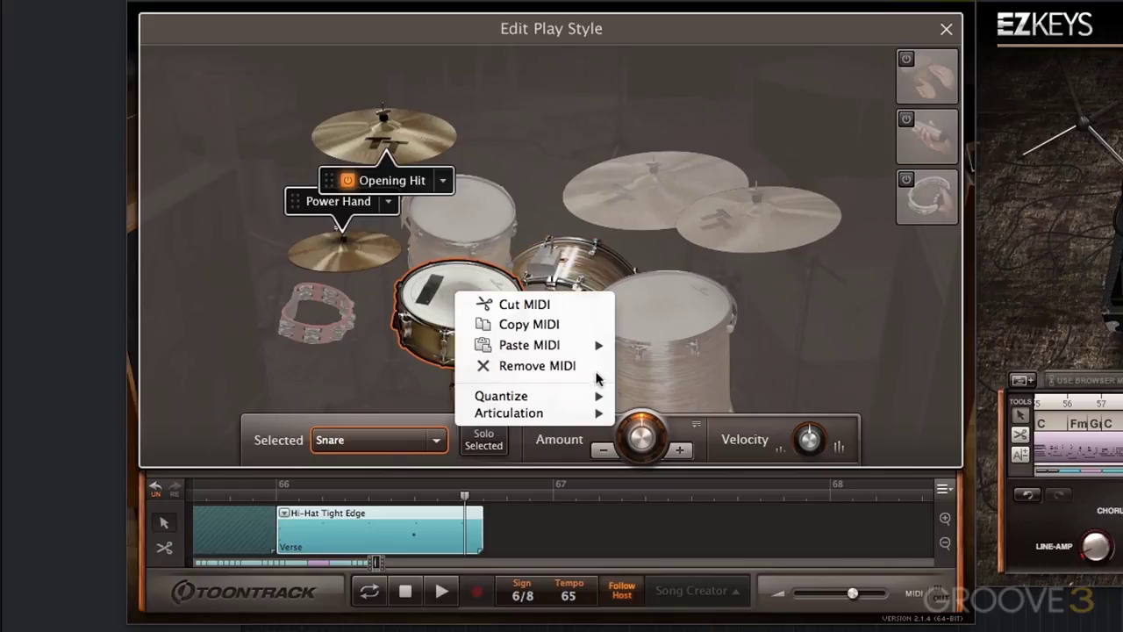
click(491, 363)
right_click(365, 252)
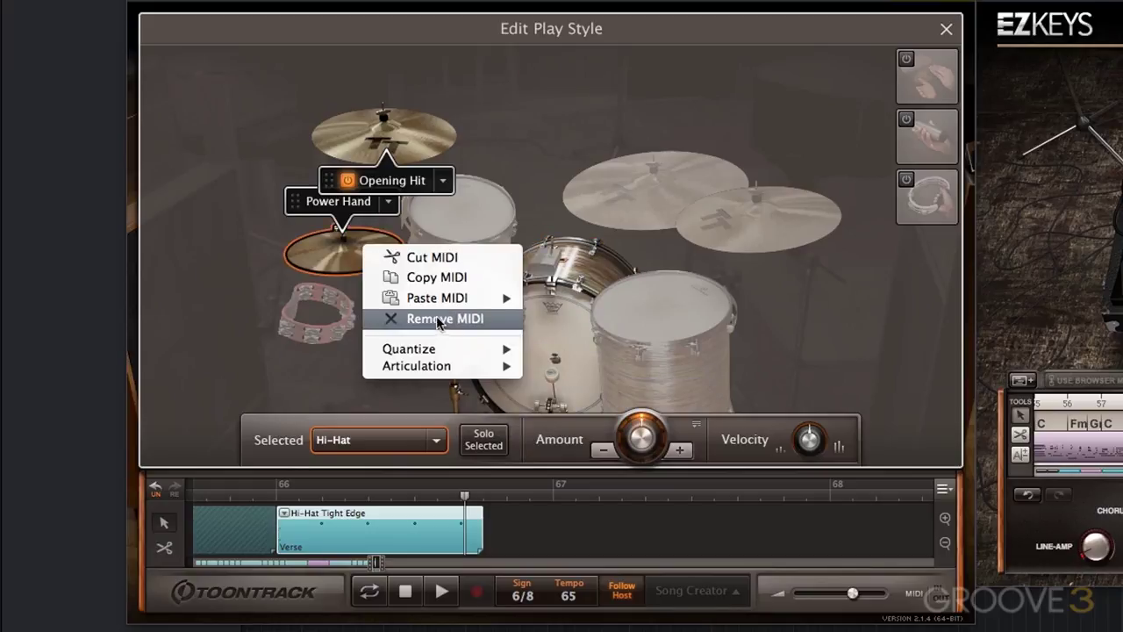
click(438, 319)
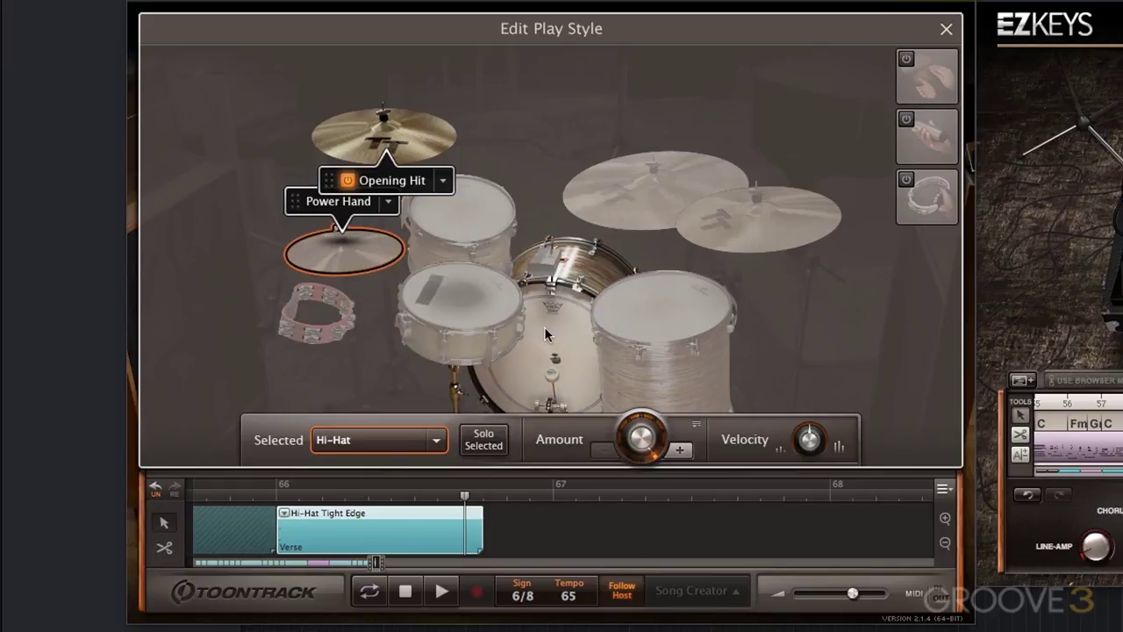
- Close Edit Play Style and play the song from bar 62 through the short ending block at bar 66
click(947, 32)
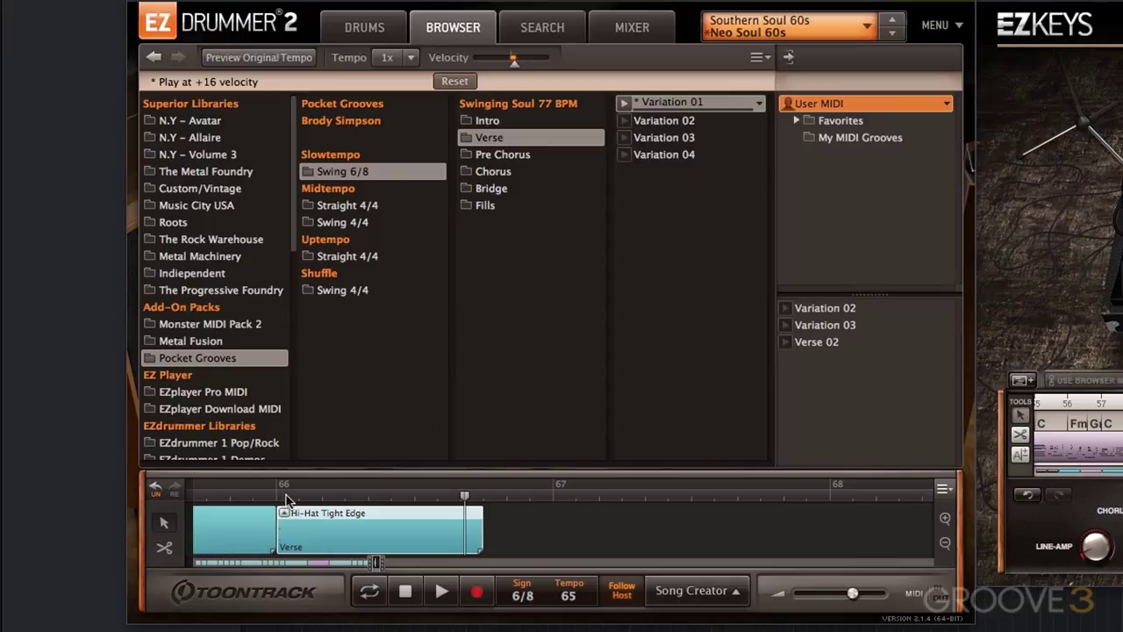
key(space)
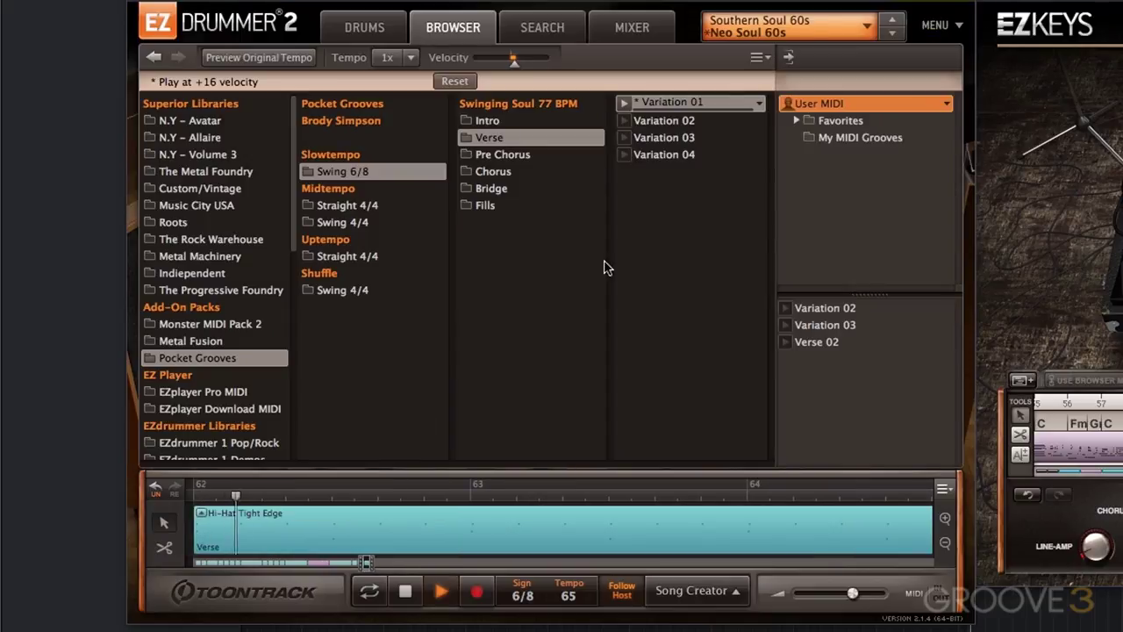
drag(389, 563, 421, 562)
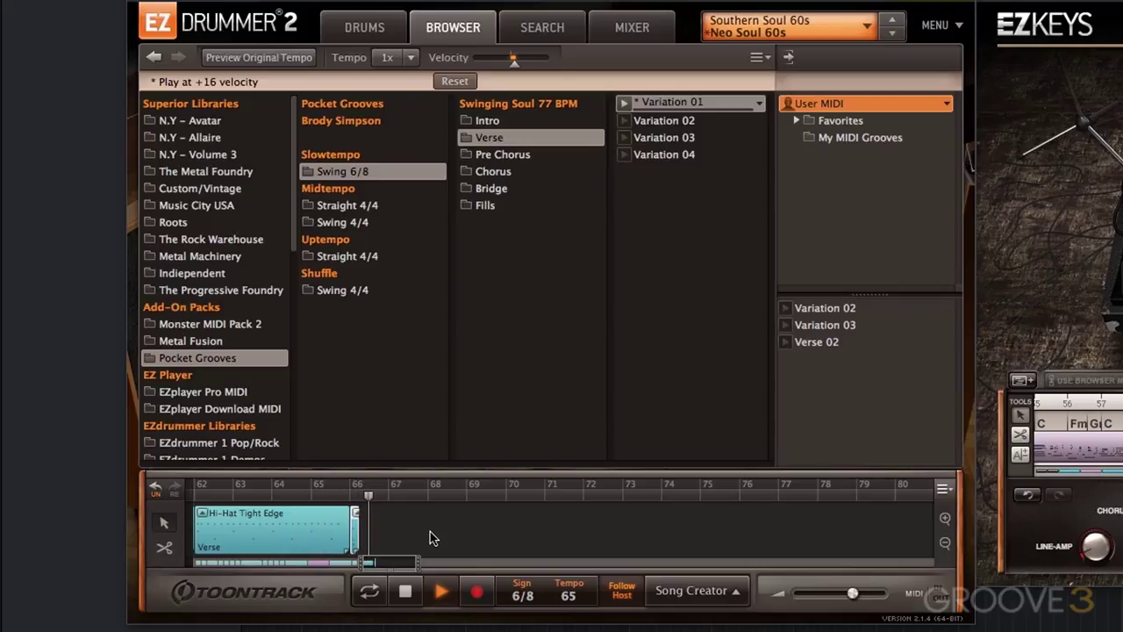
key(space)
- Show the whole drum arrangement in the timeline, from bar 1 to the ending block at bar 66
scroll(414, 572, down, 2)
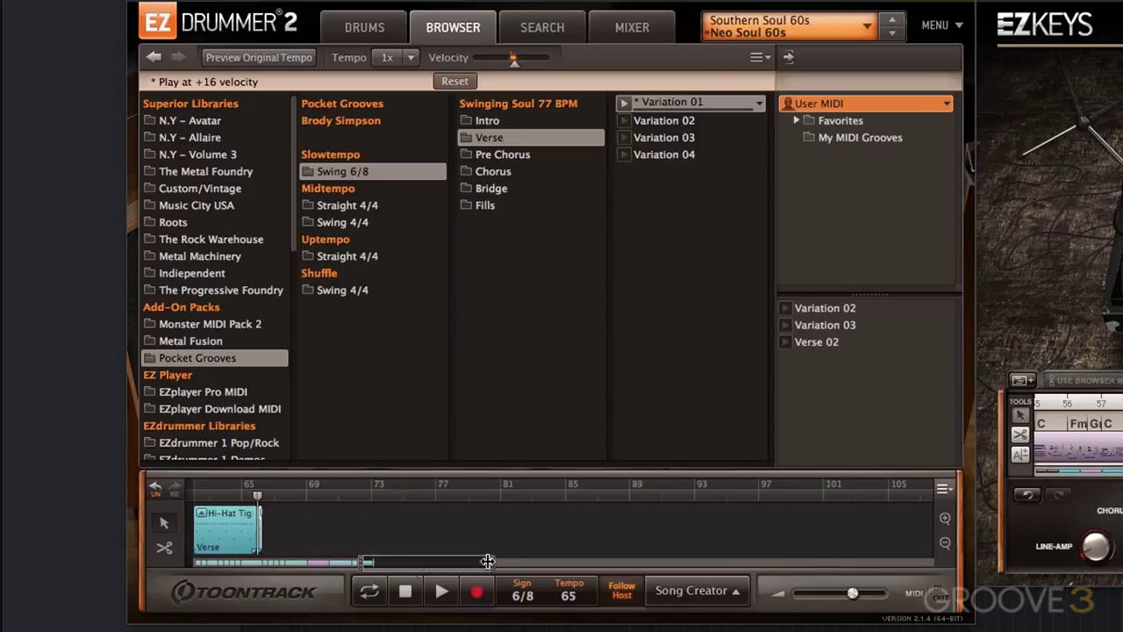
drag(409, 571, 251, 571)
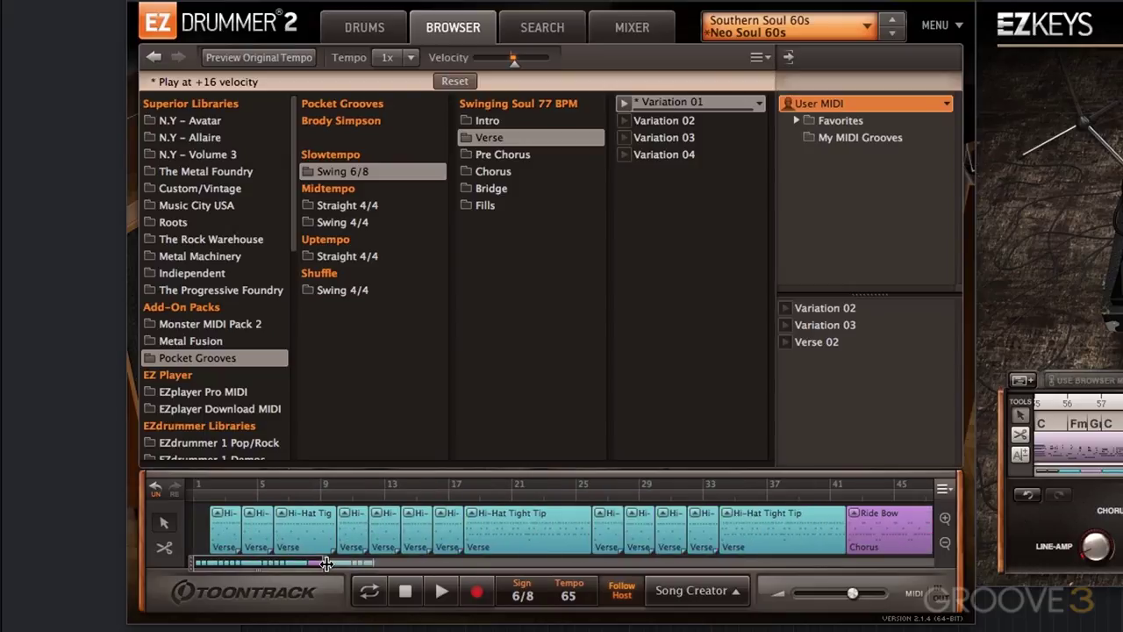
drag(326, 563, 400, 579)
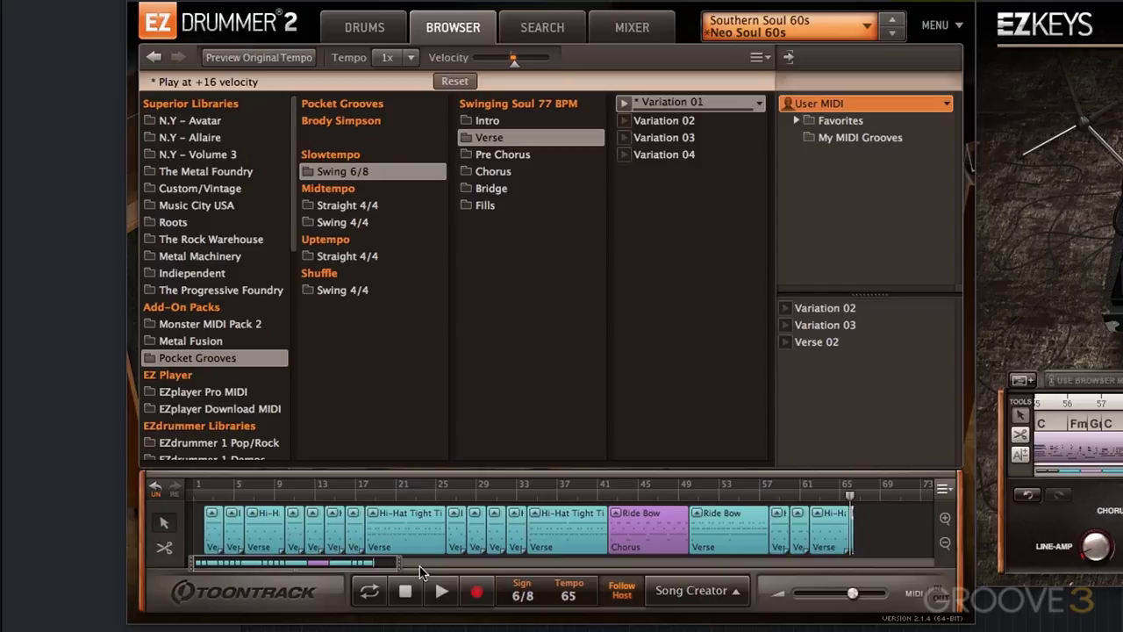